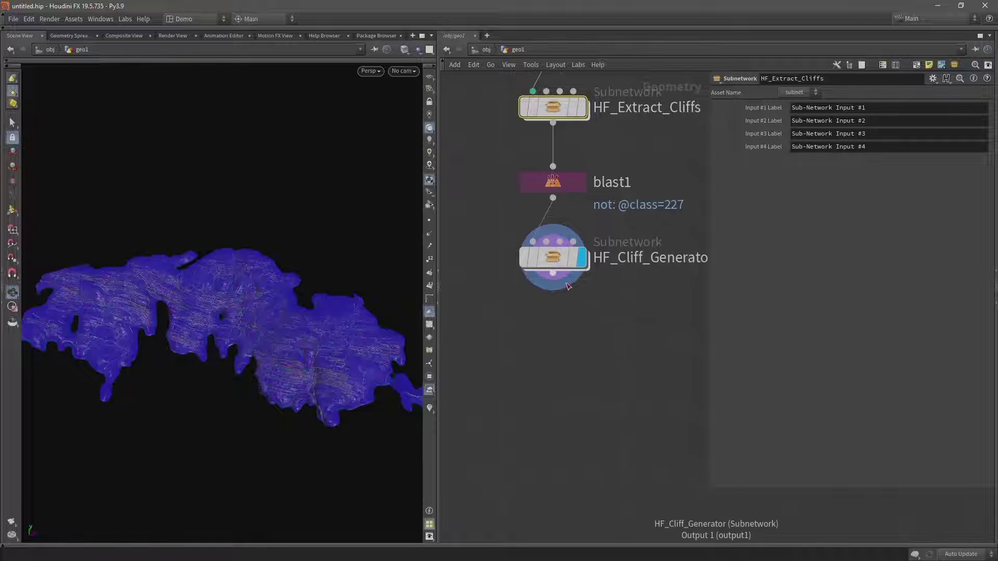
Add a displayed Attribute Delete node after HF_Cliff_Generator that removes the Cd point attribute.
click(557, 287)
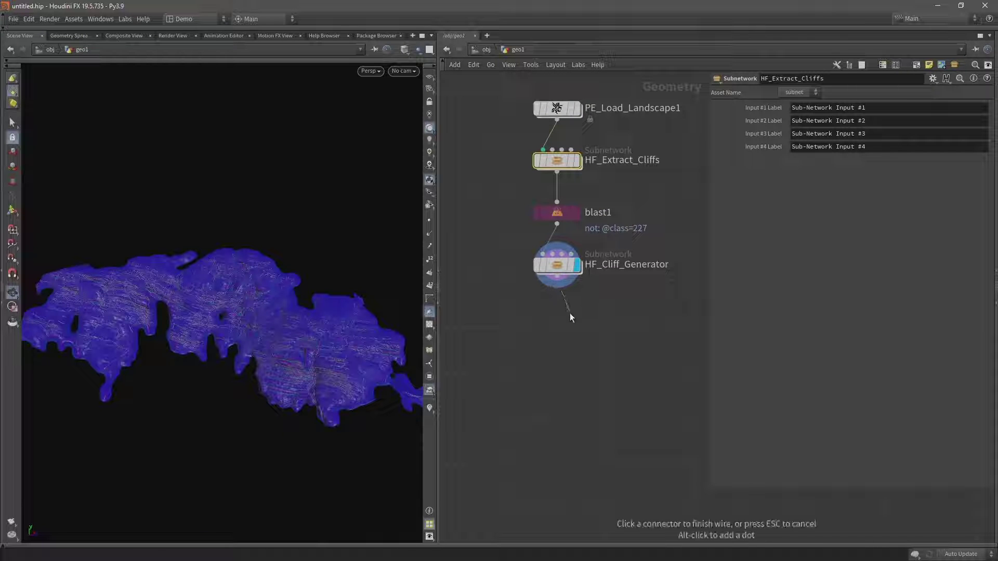
key(Tab)
text(attribdel)
key(Return)
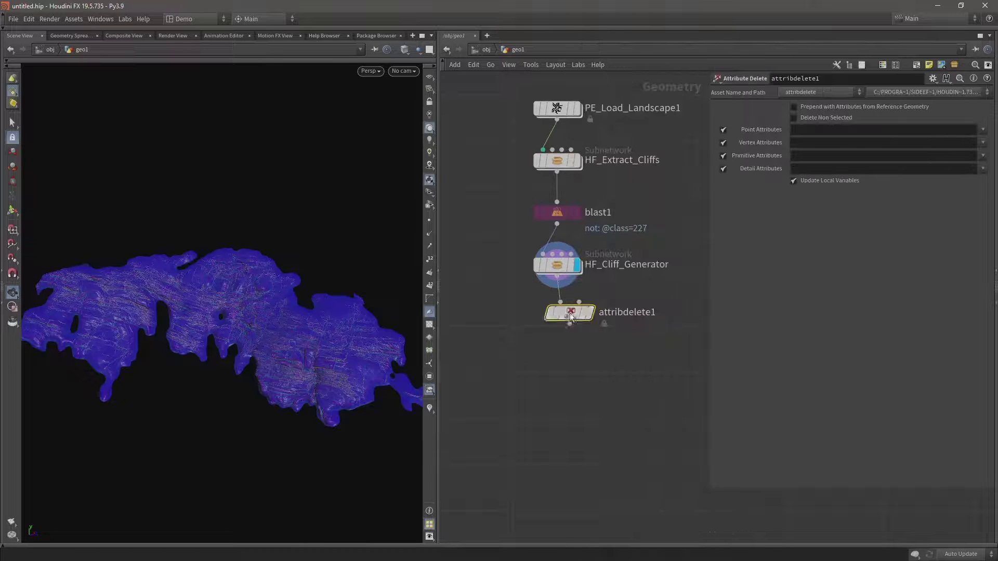
click(569, 318)
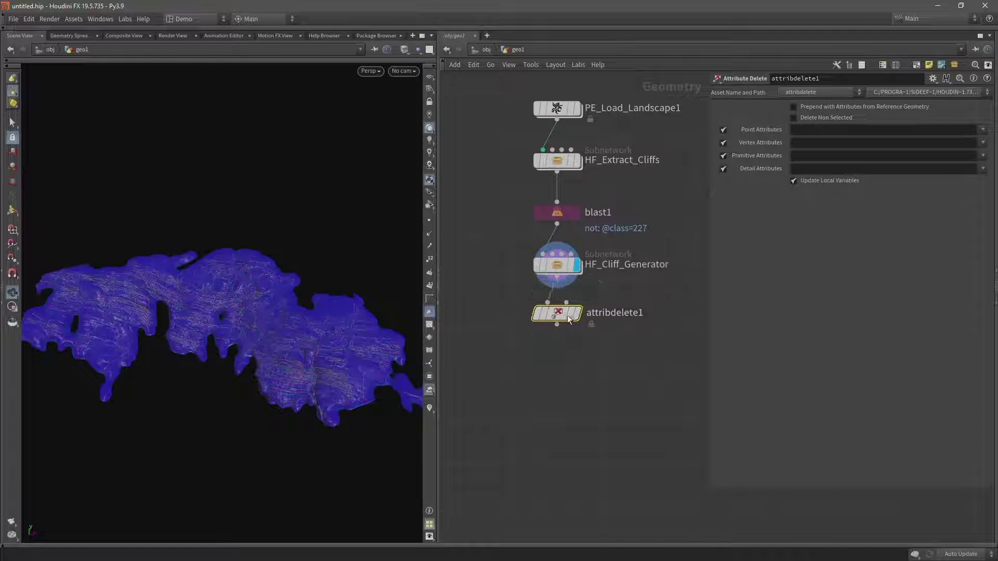
click(577, 314)
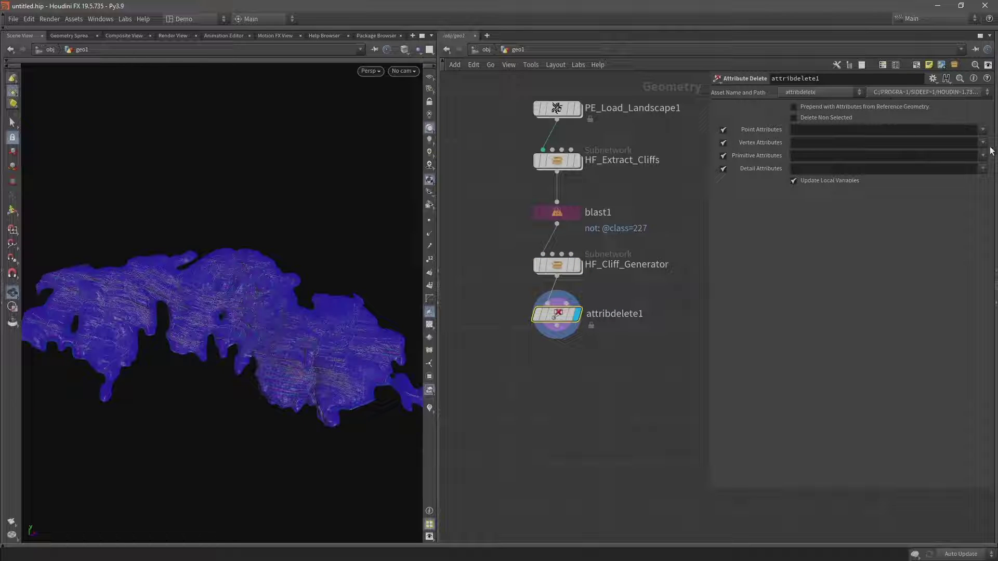
click(983, 129)
click(964, 137)
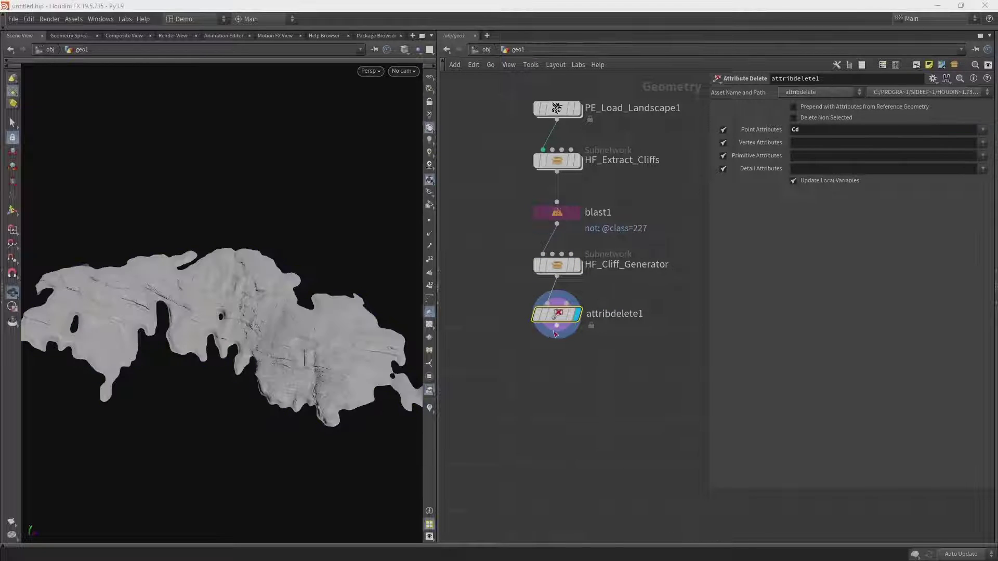
Tint attribdelete1 dark purple and leave it selected.
key(c)
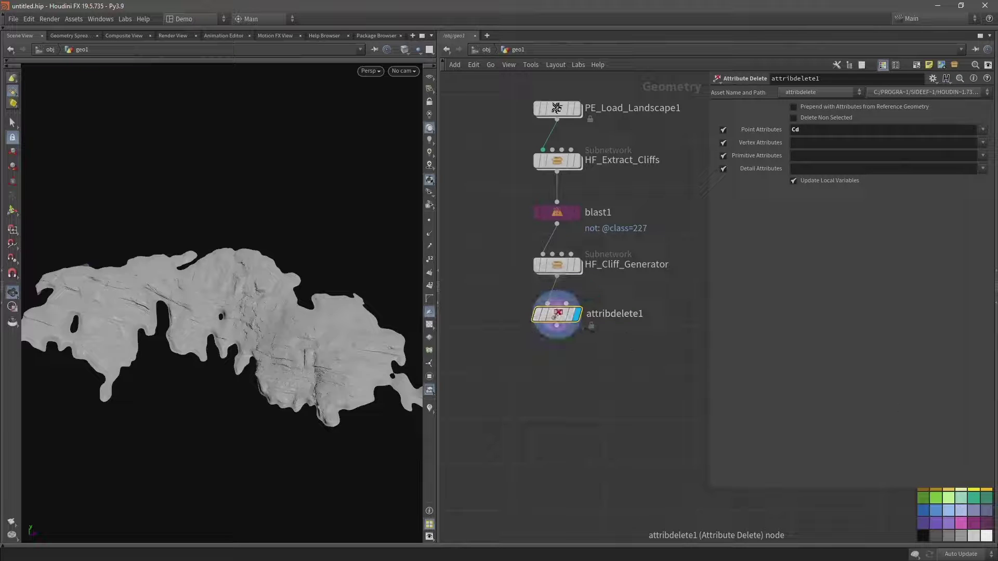
click(974, 523)
key(c)
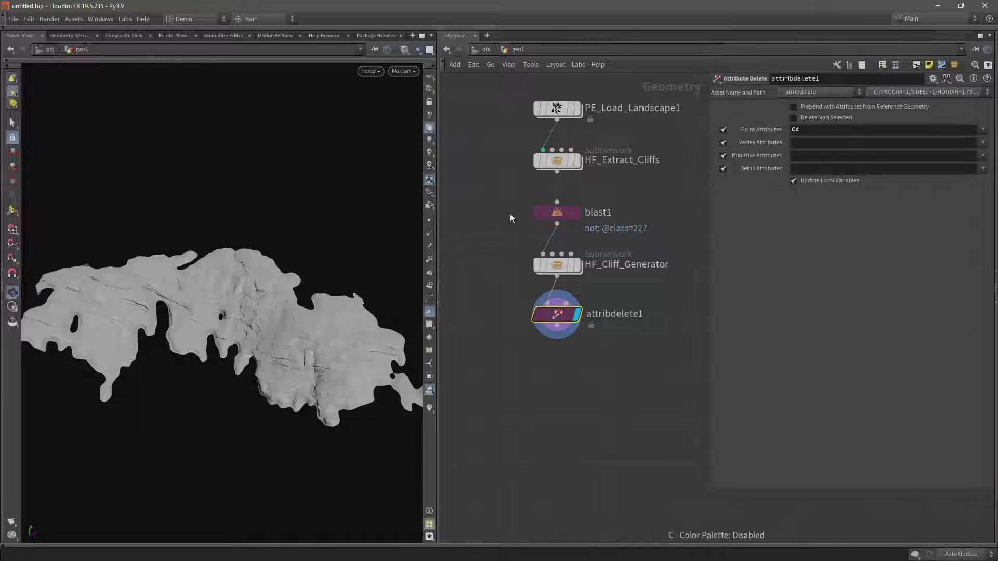
drag(510, 213, 613, 235)
drag(533, 320, 603, 341)
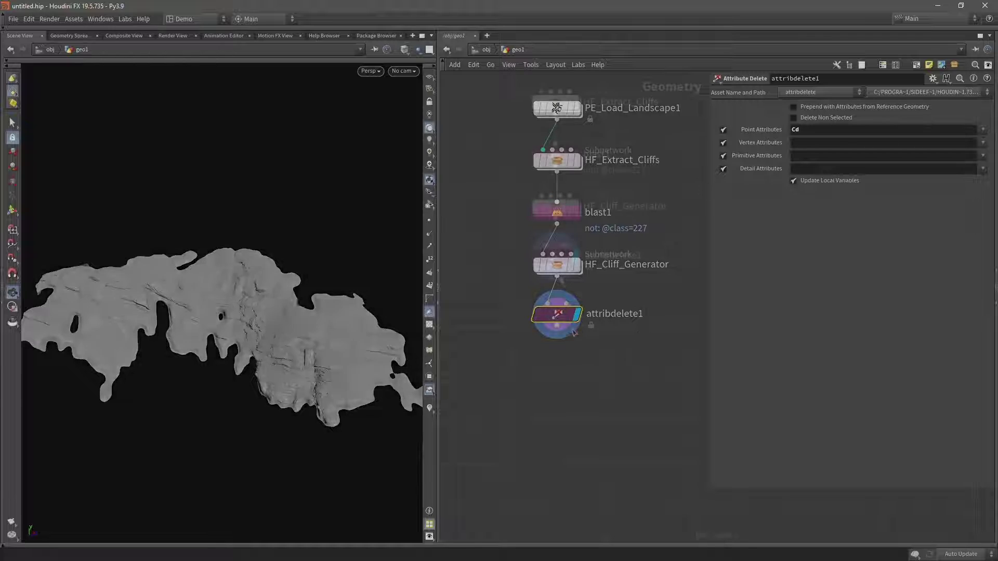
Add attribwrangle1 below attribdelete1 running over Primitives, confirming class values of 227 in the spreadsheet.
drag(556, 275, 554, 335)
key(Tab)
text(attribwr)
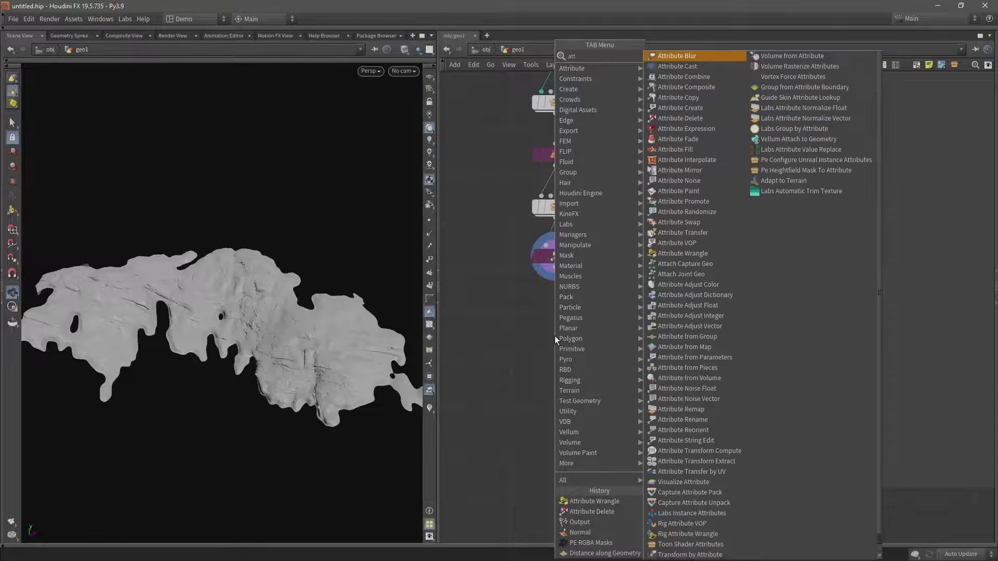
key(Return)
click(555, 333)
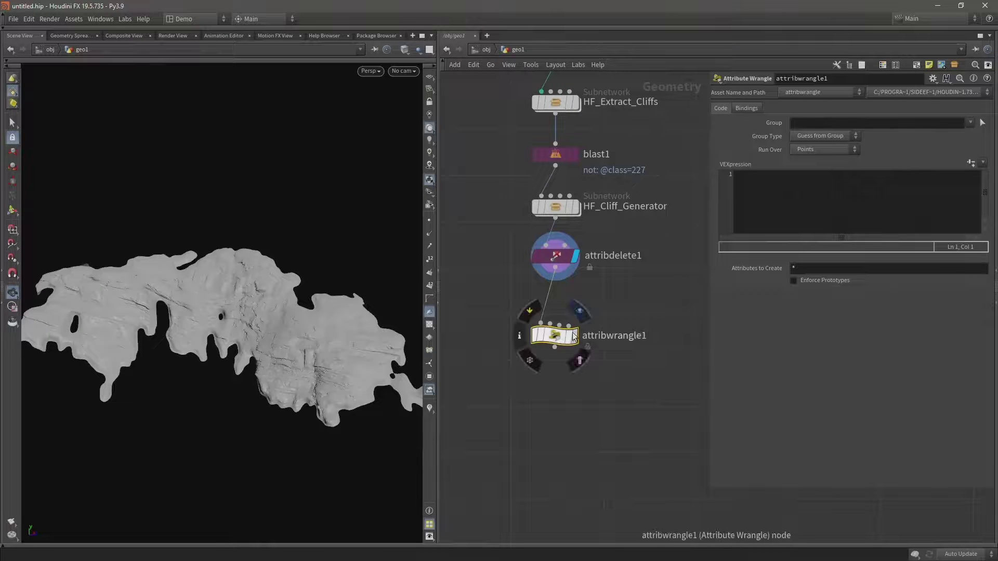
click(803, 150)
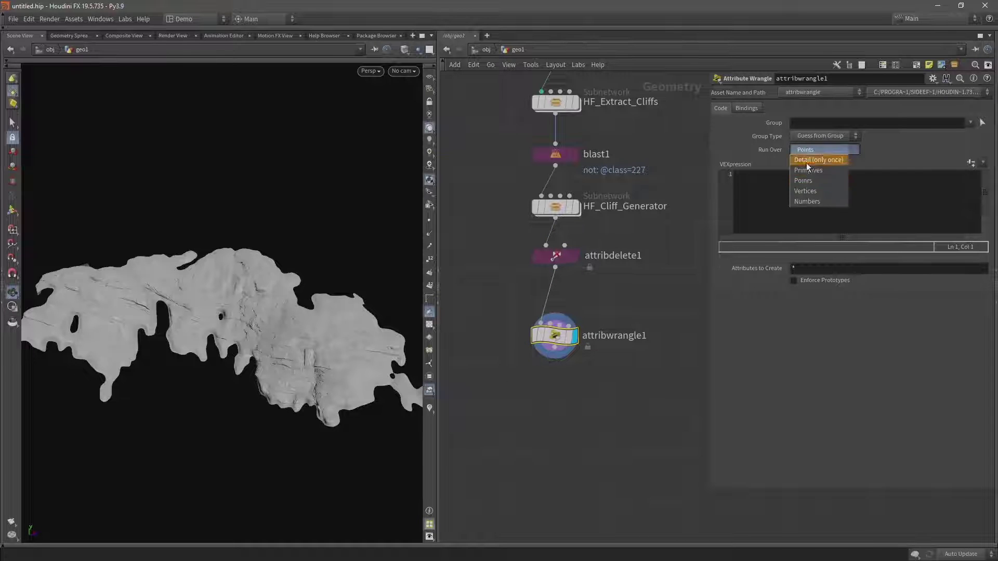
click(807, 164)
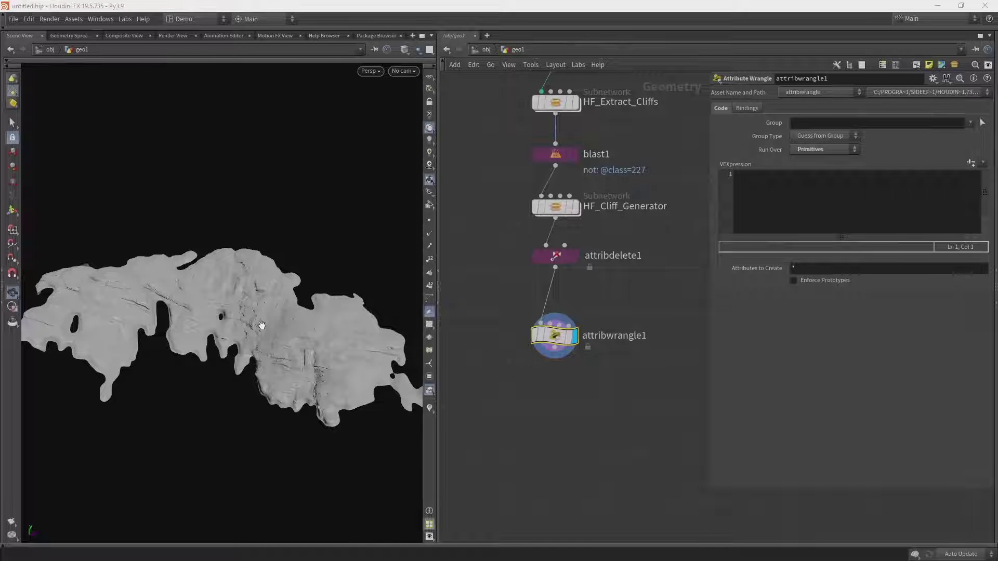
click(78, 36)
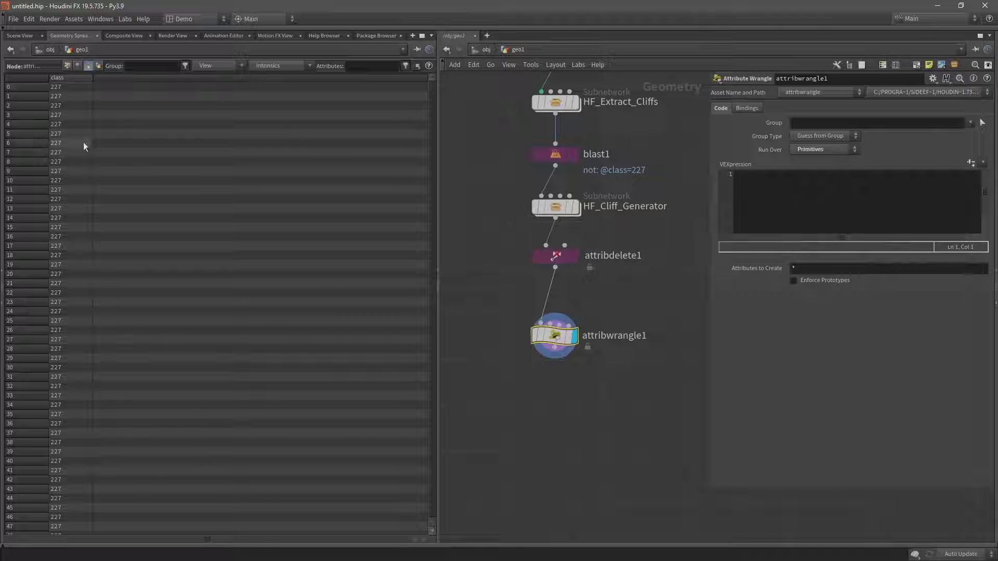
click(20, 36)
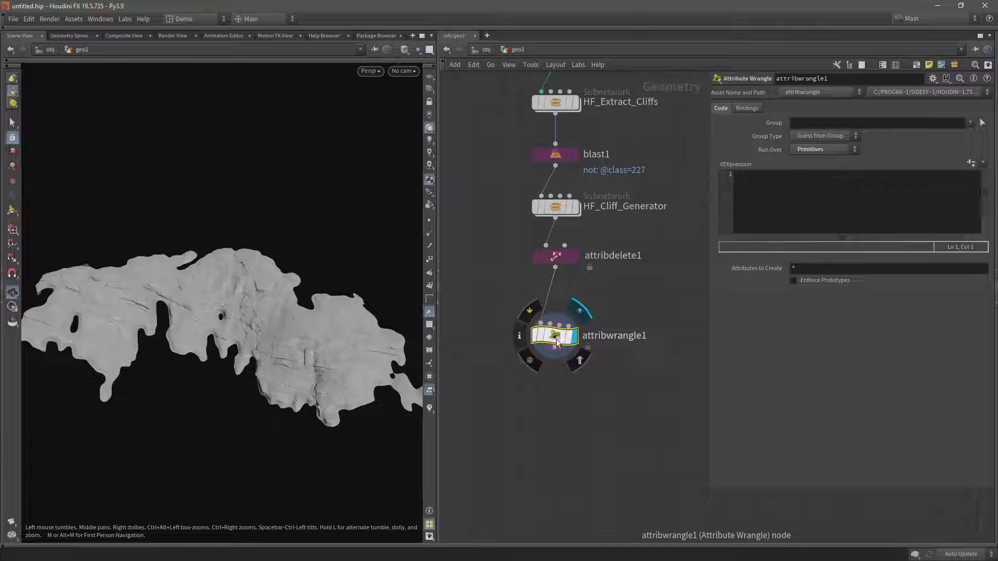
Write the VEX line s@name = "cliff_" + itoa(i@class); in attribwrangle1's VEXpression.
click(790, 202)
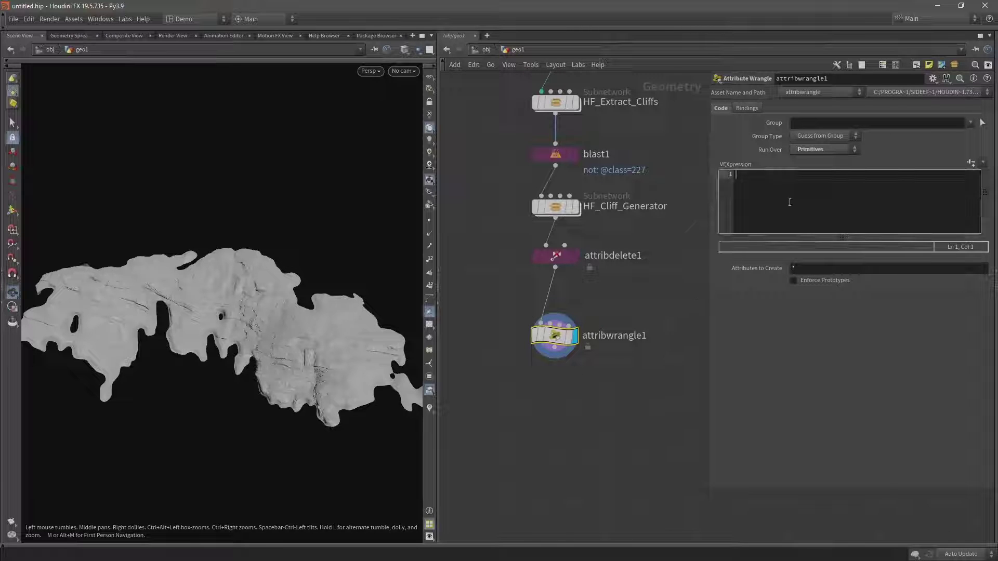
text(s')
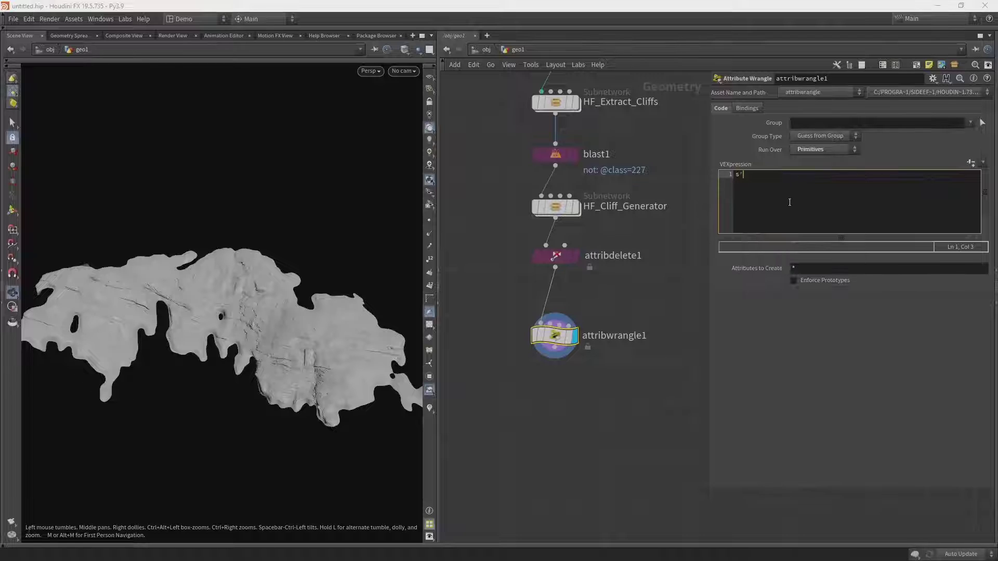
text(name = "cliff_" +)
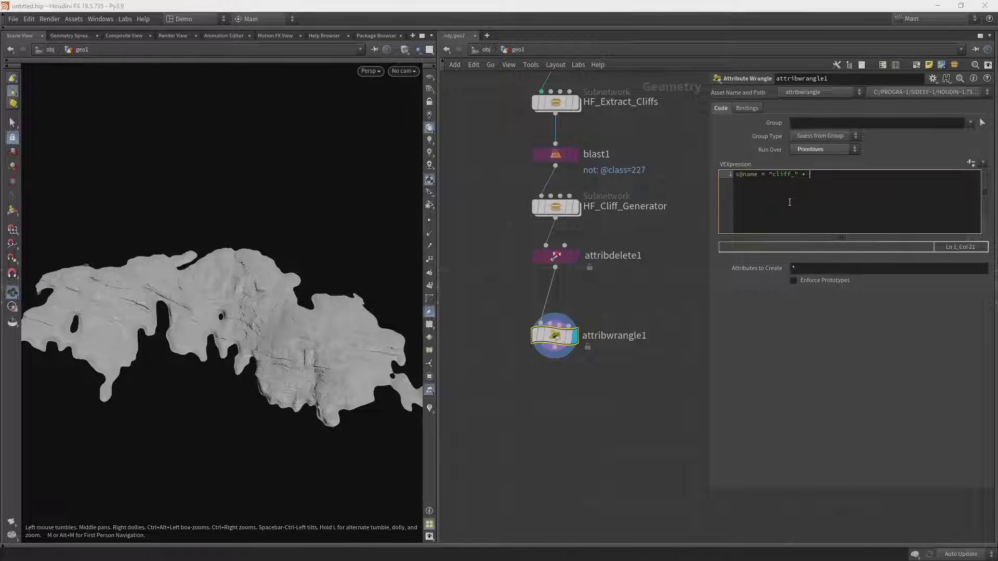
text( i@class)
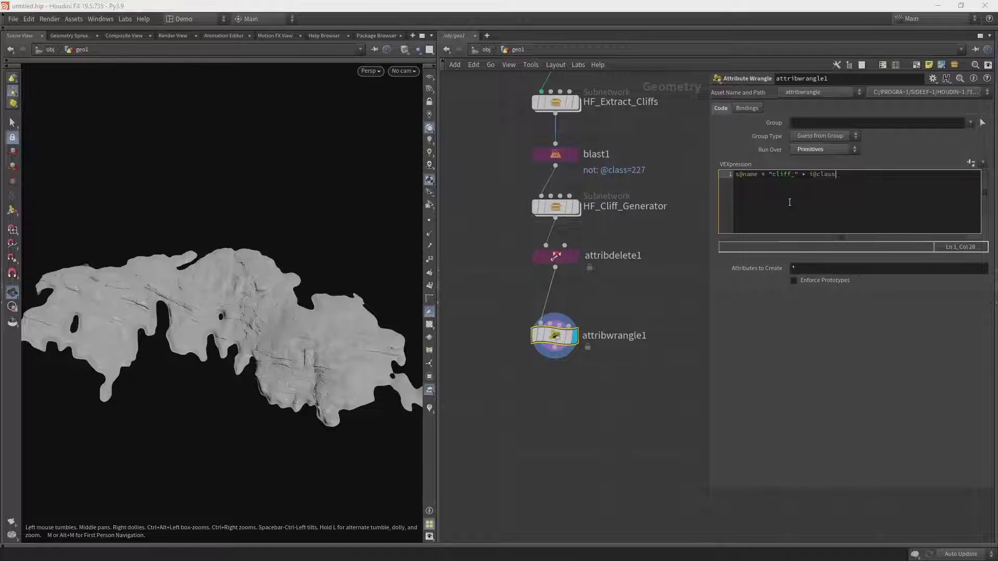
text(;)
key(Left)
key(Left)
key(Left)
key(shift+Right)
key(shift+Right)
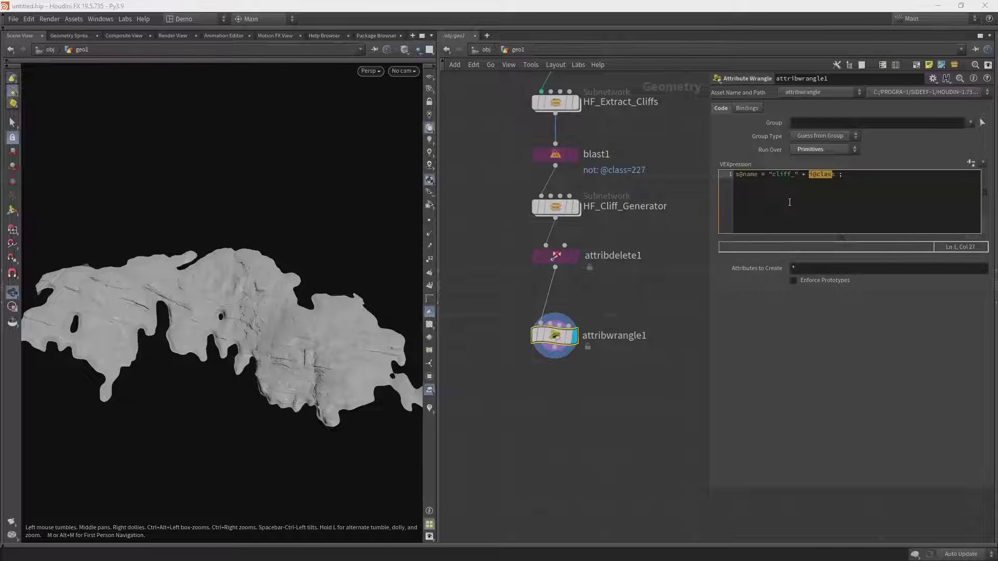
key(Left)
key(Left)
key(Left)
key(Left)
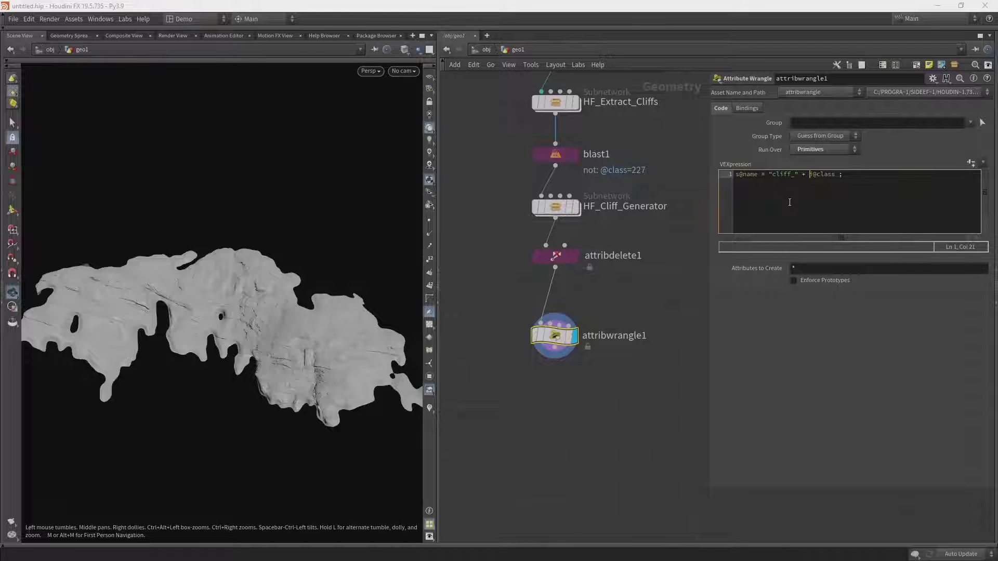
text(itoa)
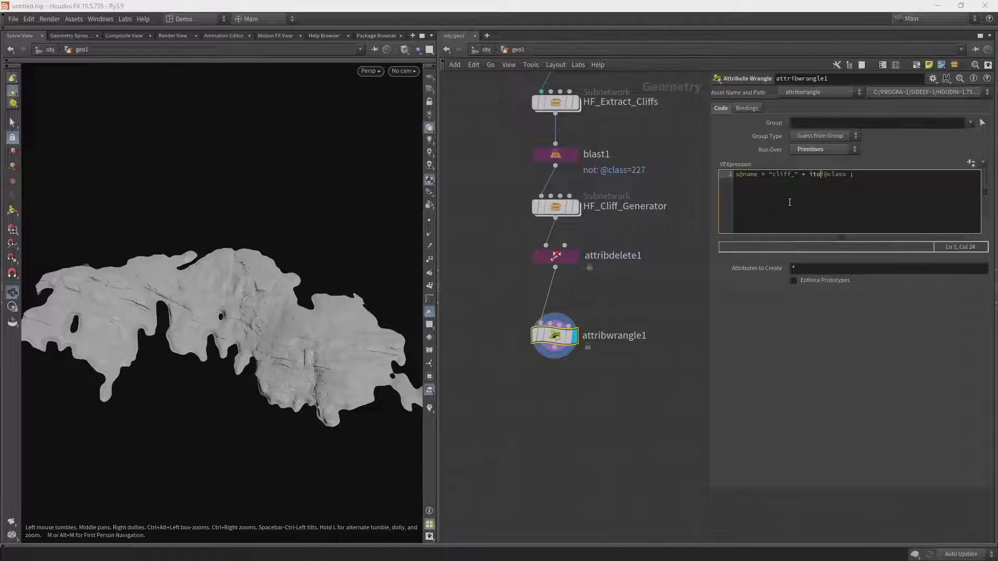
text(()
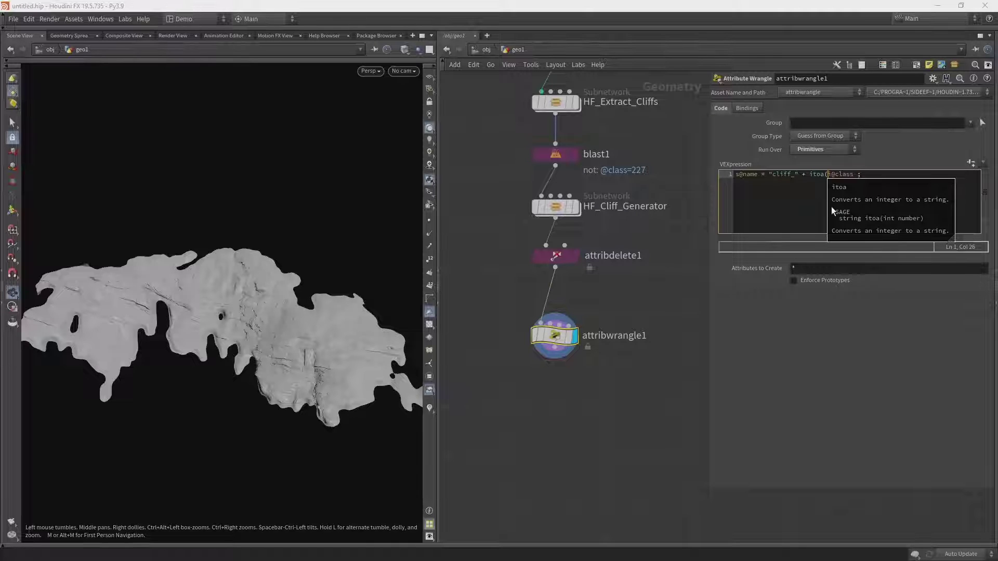
click(855, 174)
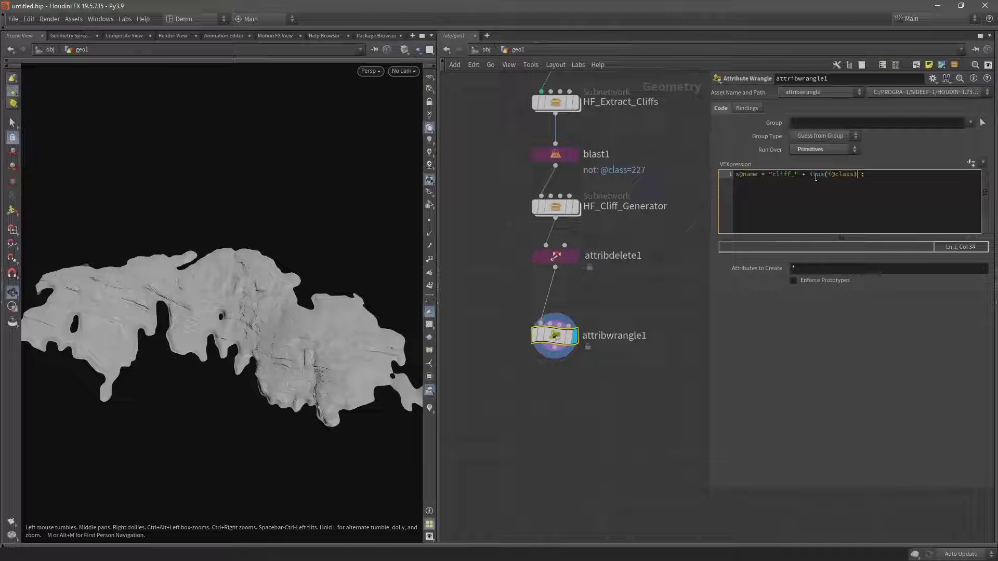
key(Right)
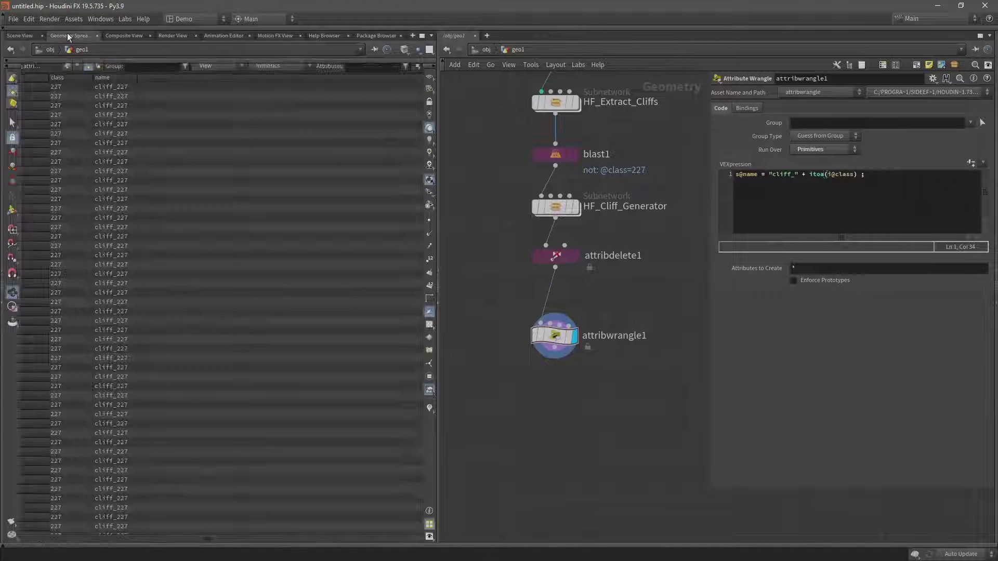
Check the cliff_ names in the spreadsheet, return to the 3D cliffs, and shift attribwrangle1 left.
click(69, 36)
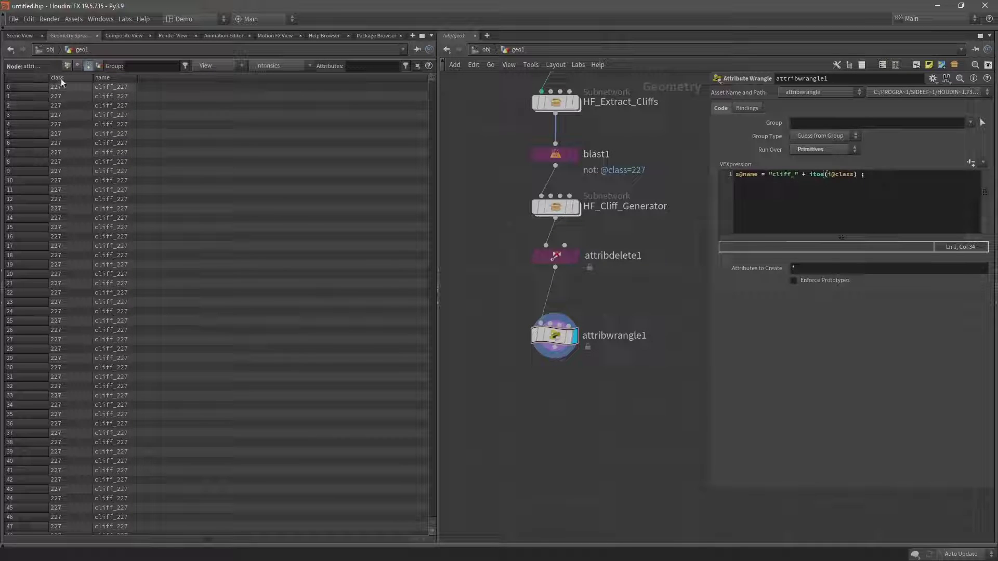
click(19, 35)
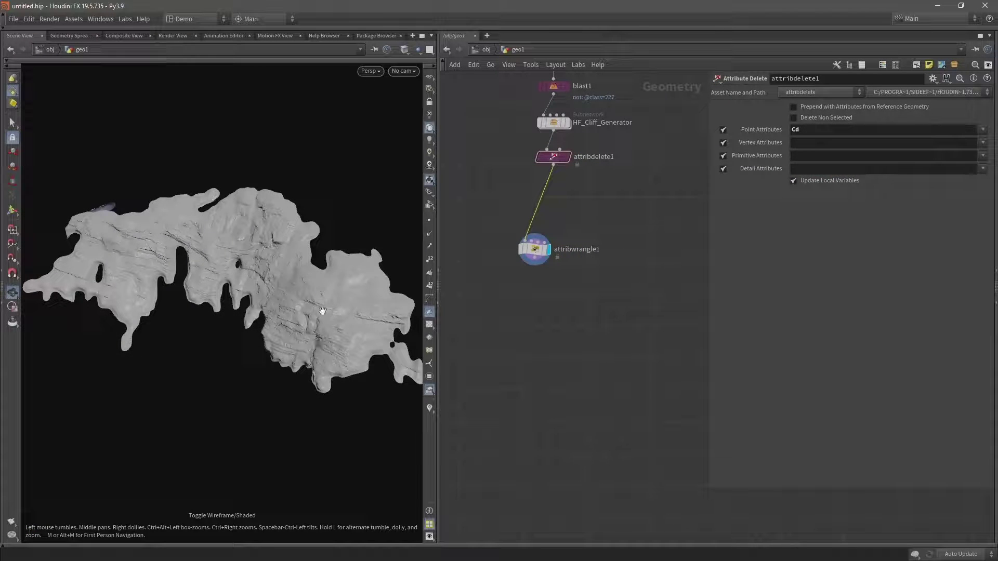
drag(325, 311, 286, 287)
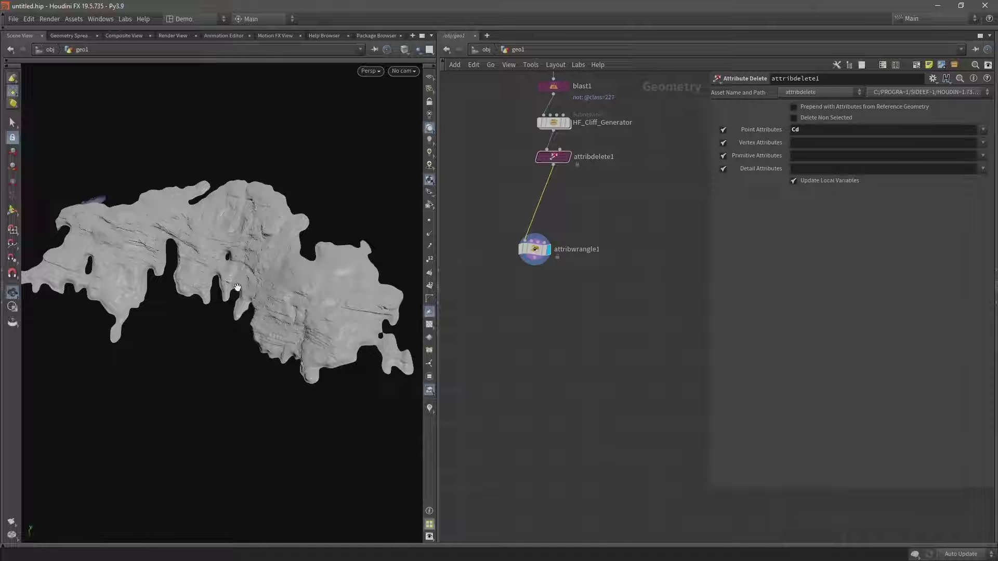
drag(535, 249, 481, 246)
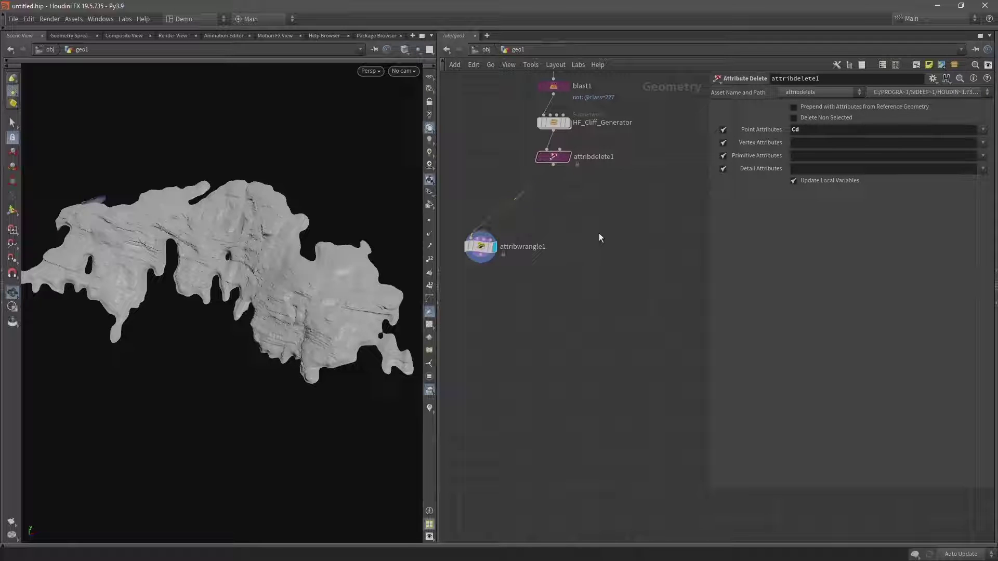
Add a displayed Grid node beside the cliff network.
key(Tab)
text(grid)
key(Return)
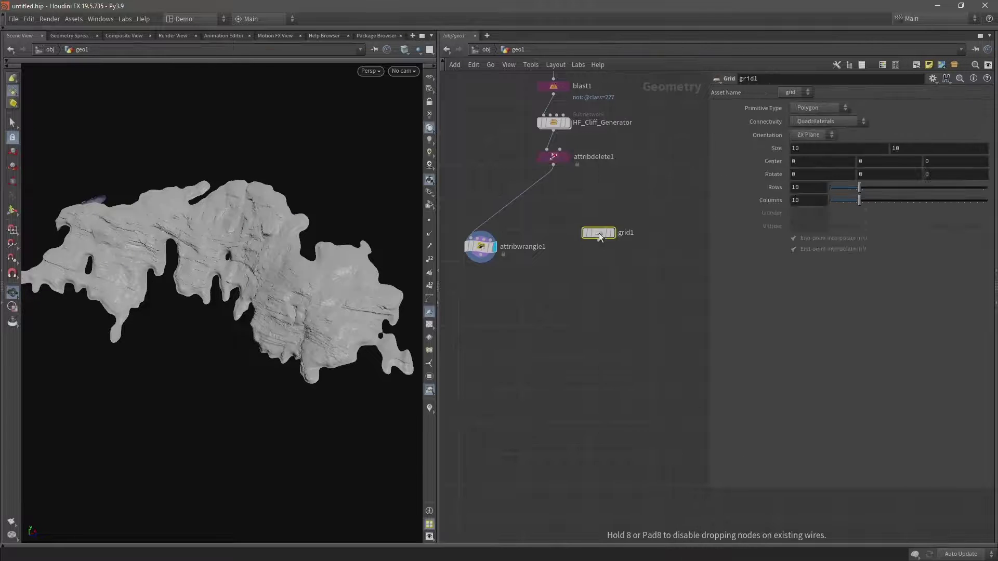
click(599, 233)
click(617, 230)
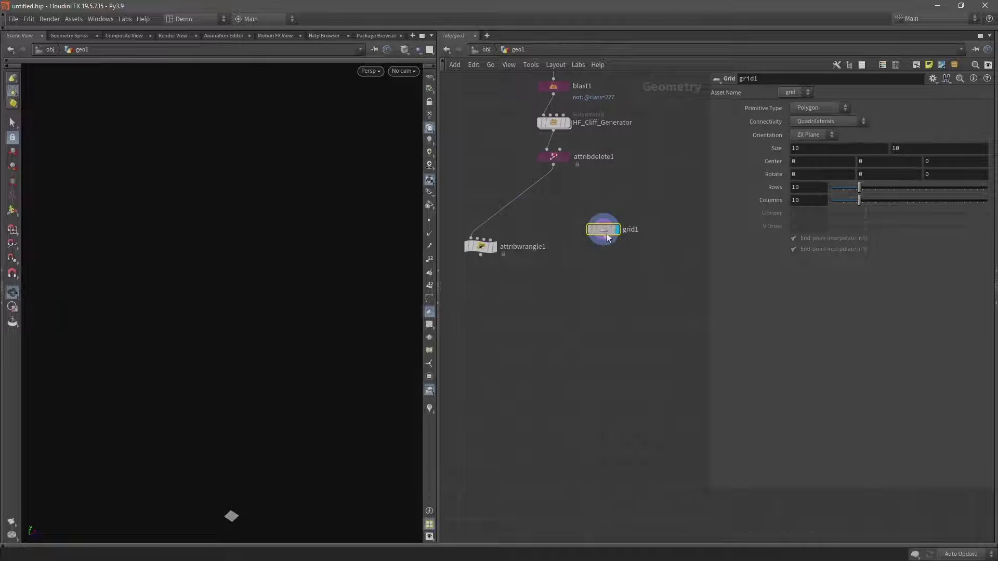
drag(608, 238, 616, 238)
middle_drag(193, 424, 216, 359)
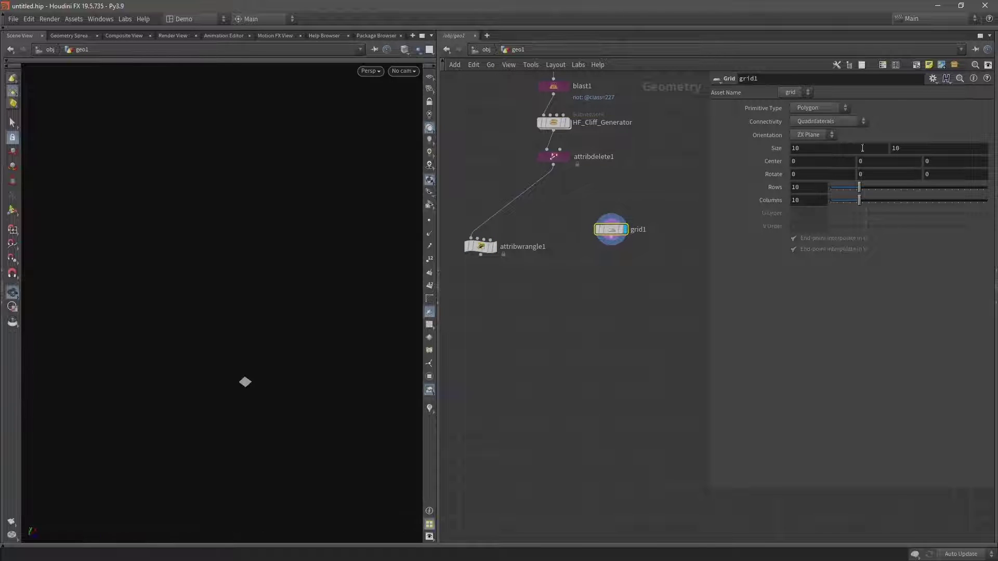
Set the grid size to 100 by 200 and show wireframe over shading.
click(837, 148)
text(100)
key(Return)
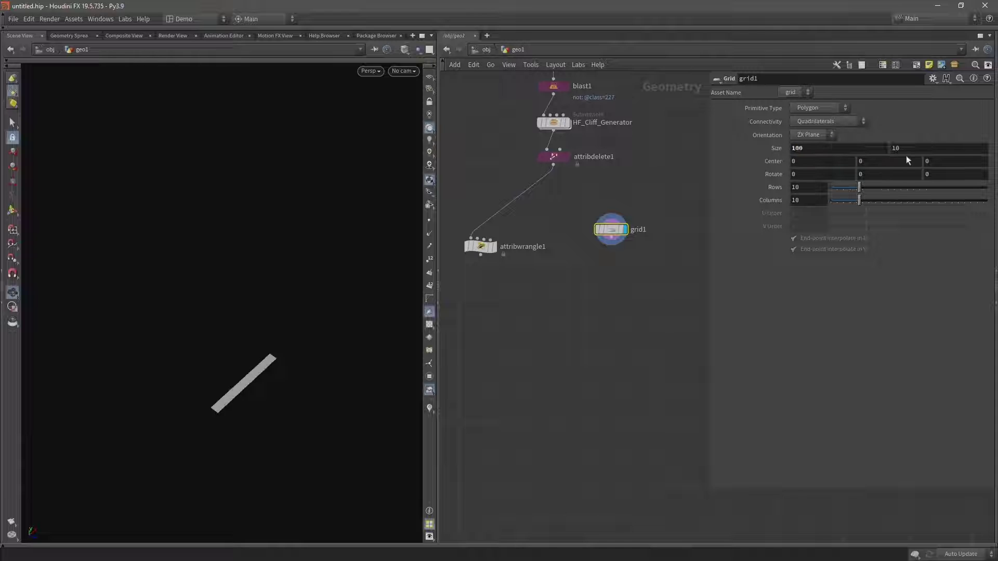
click(911, 147)
text(200)
key(Return)
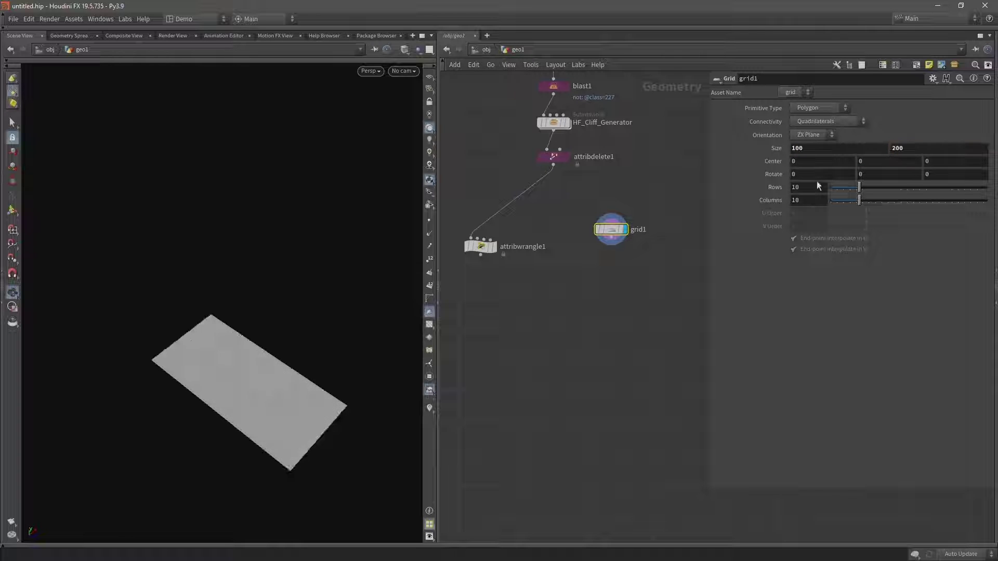
mouse_move(219, 364)
mouse_down()
mouse_move(252, 341)
mouse_move(206, 334)
mouse_up()
key(shift+w)
Try several row and column counts, ending at 5 rows and 3 columns.
click(808, 187)
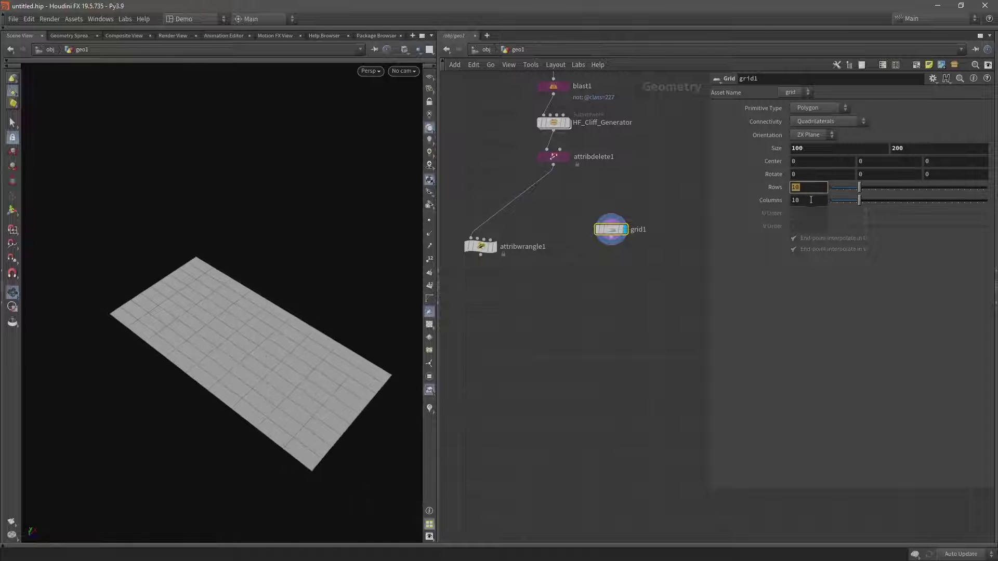
text(2)
key(Return)
click(808, 200)
text(1)
key(Return)
click(795, 200)
text(2)
key(Return)
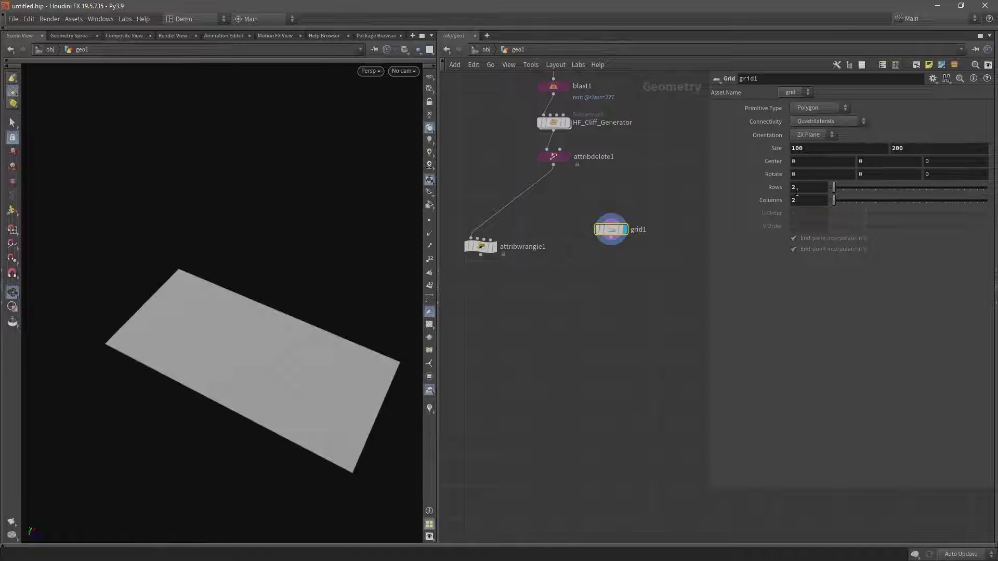
click(801, 188)
text(4)
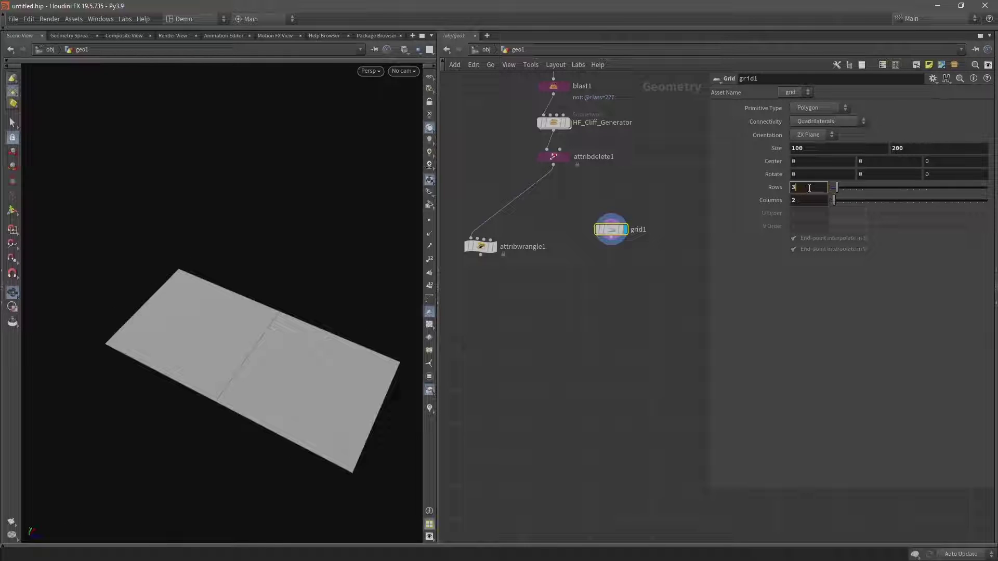
key(Return)
click(809, 200)
text(3)
key(Return)
click(808, 187)
text(5)
key(Return)
drag(291, 311, 261, 296)
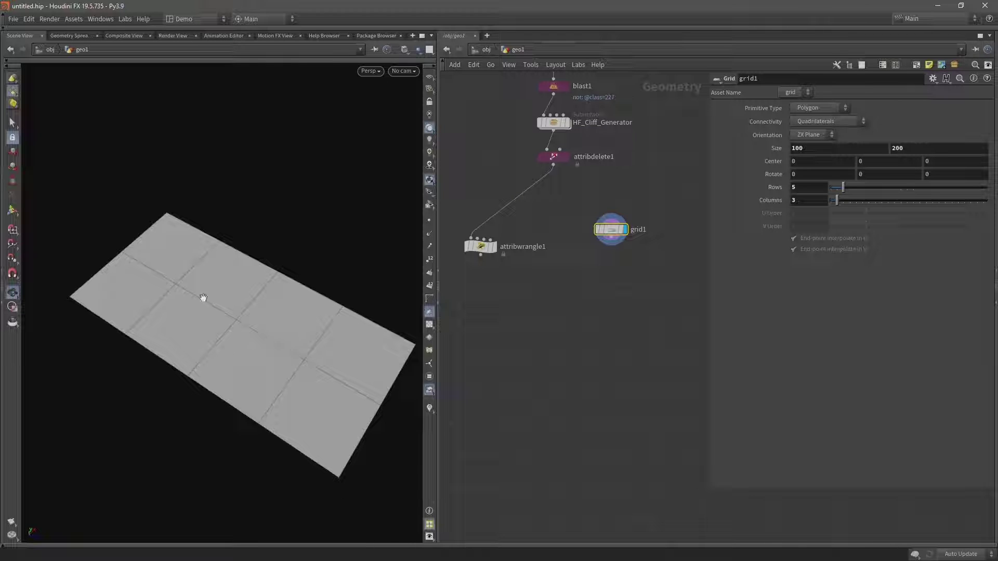
Link Columns to Size X and Rows to Size Y as relative channel references.
middle_drag(822, 154, 912, 107)
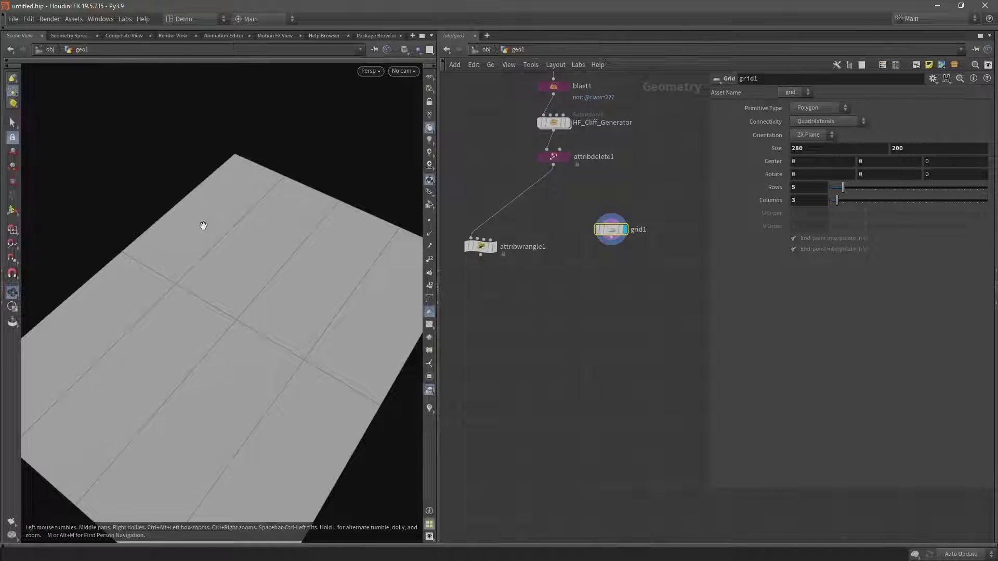
key(ctrl+z)
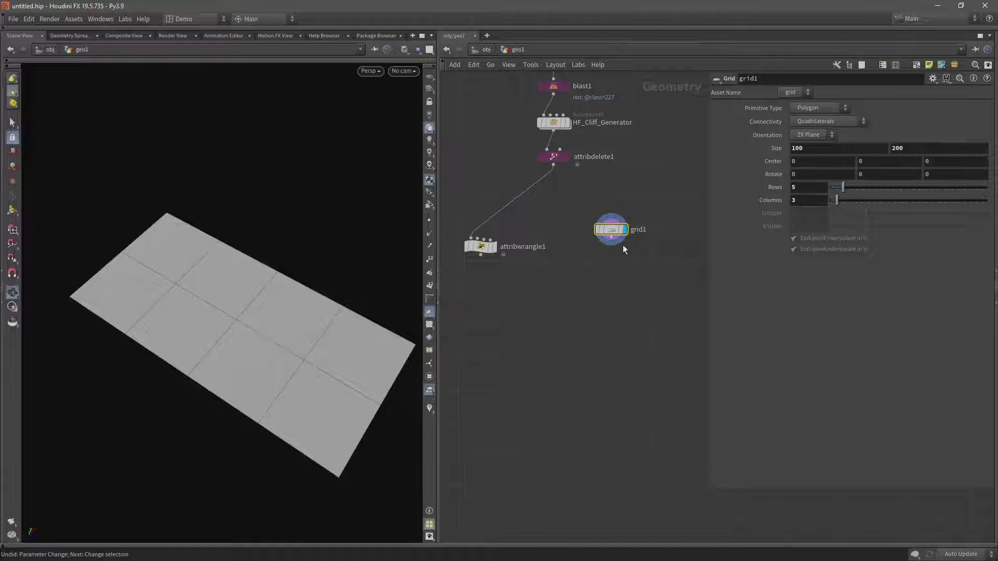
click(797, 148)
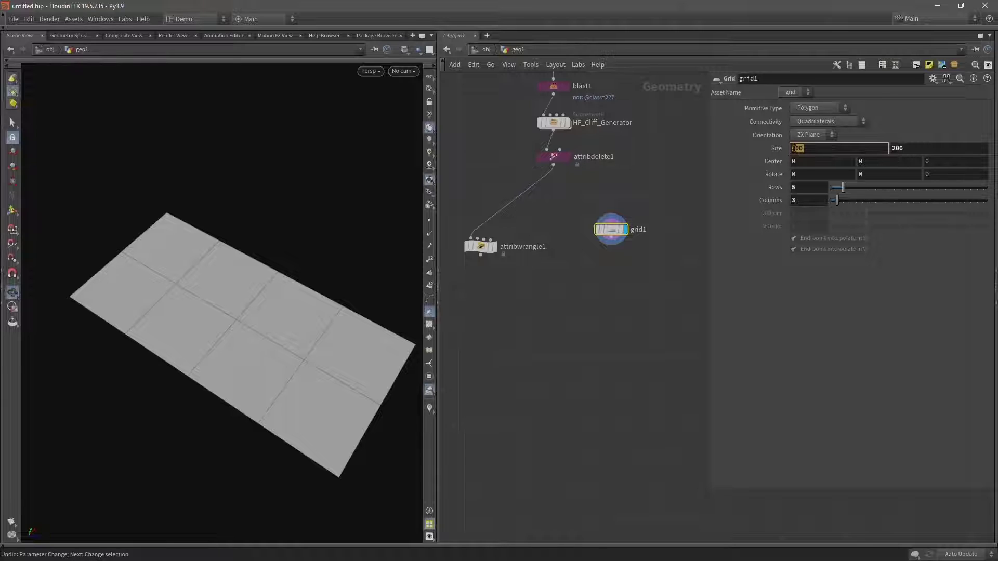
right_click(803, 199)
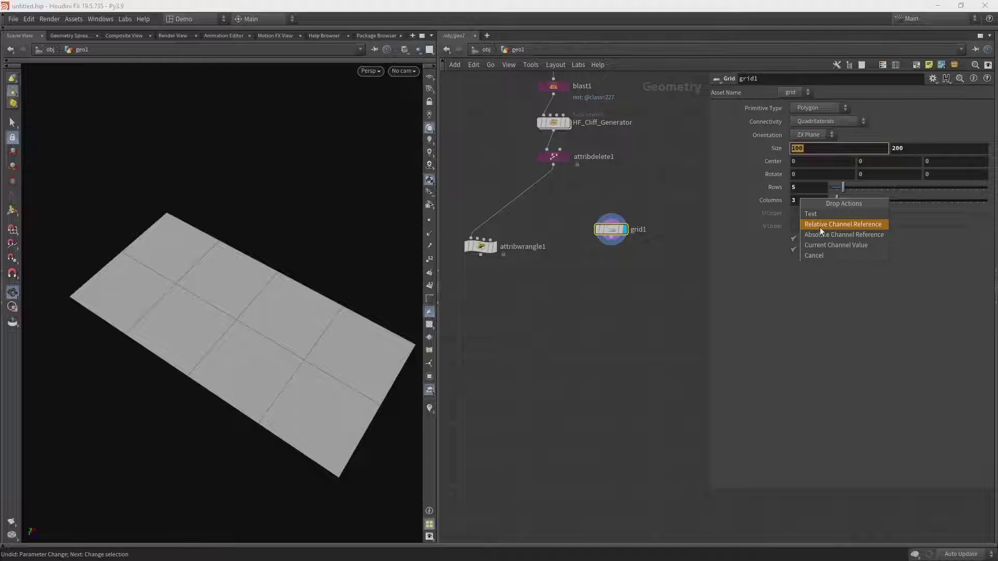
click(819, 227)
click(928, 149)
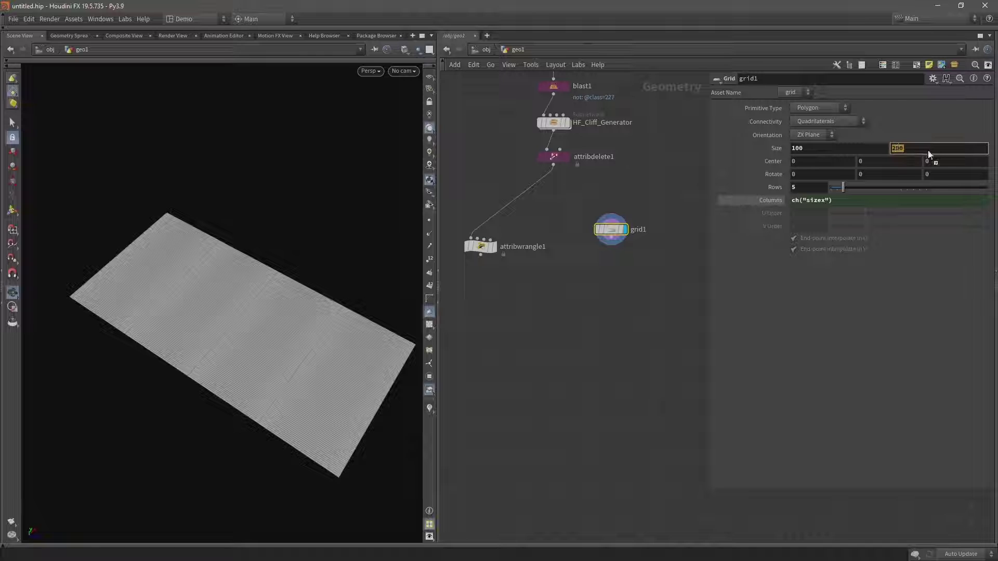
right_click(803, 186)
click(828, 215)
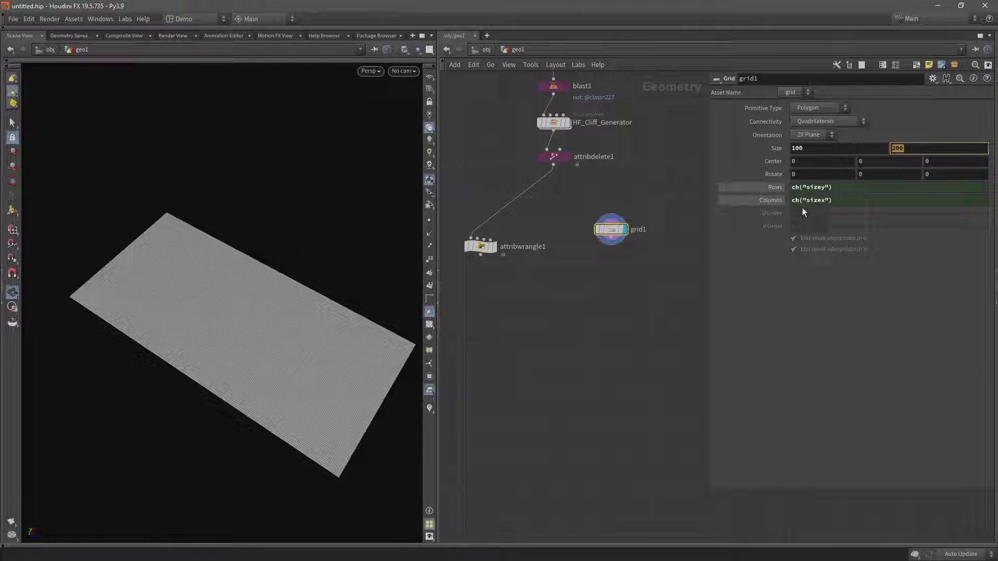
ctrl+shift+click(768, 199)
key(ctrl+z)
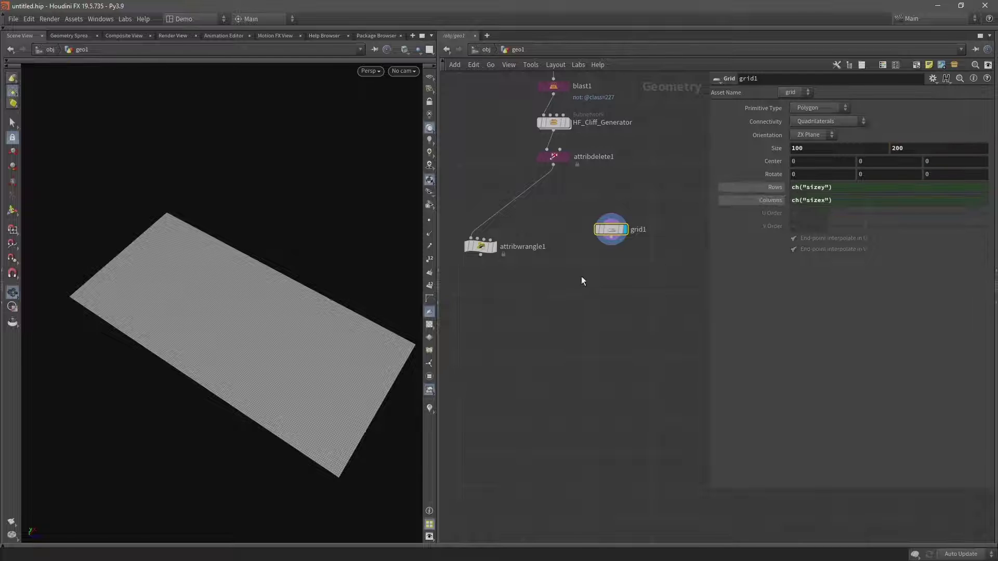
scroll(283, 334, up, 5)
drag(319, 338, 272, 327)
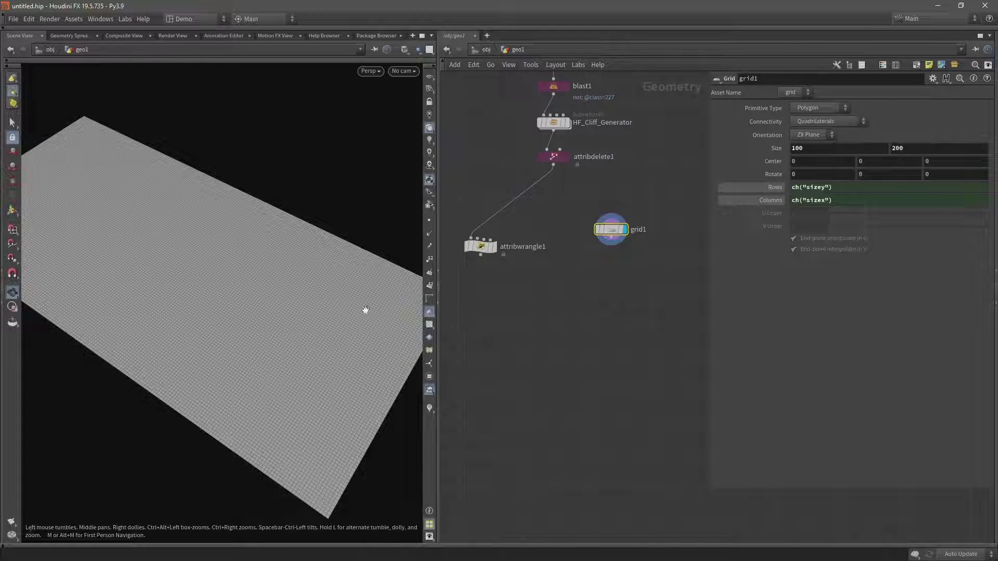
Divide the Rows and Columns size references by 50 and check the evaluated counts.
click(841, 193)
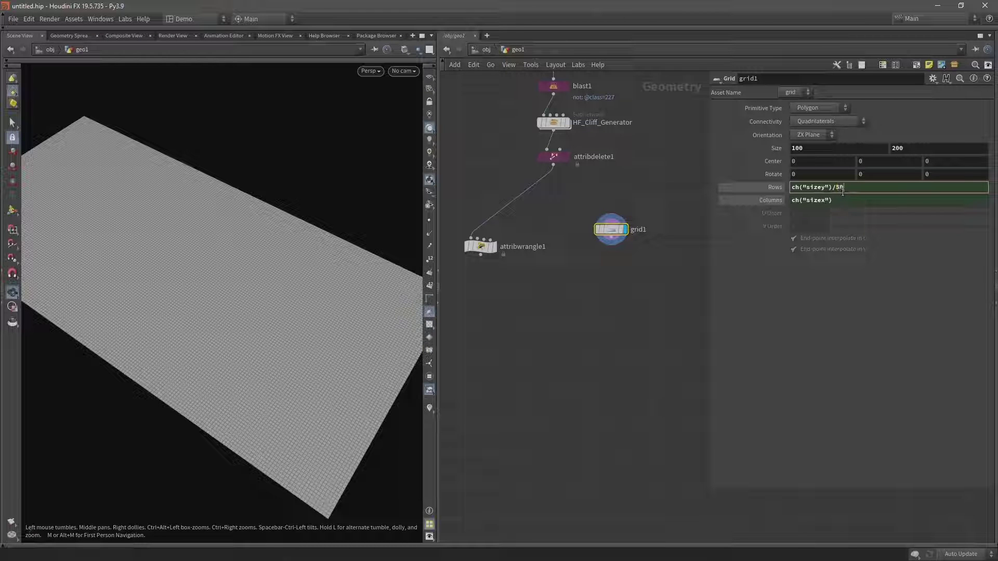
text(/50)
key(Return)
click(845, 202)
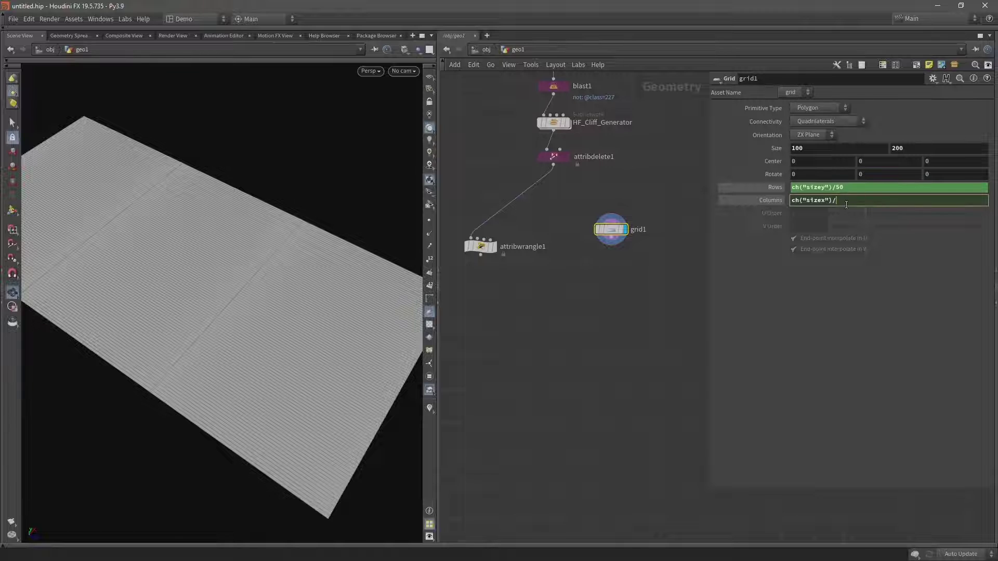
text(/50)
key(Return)
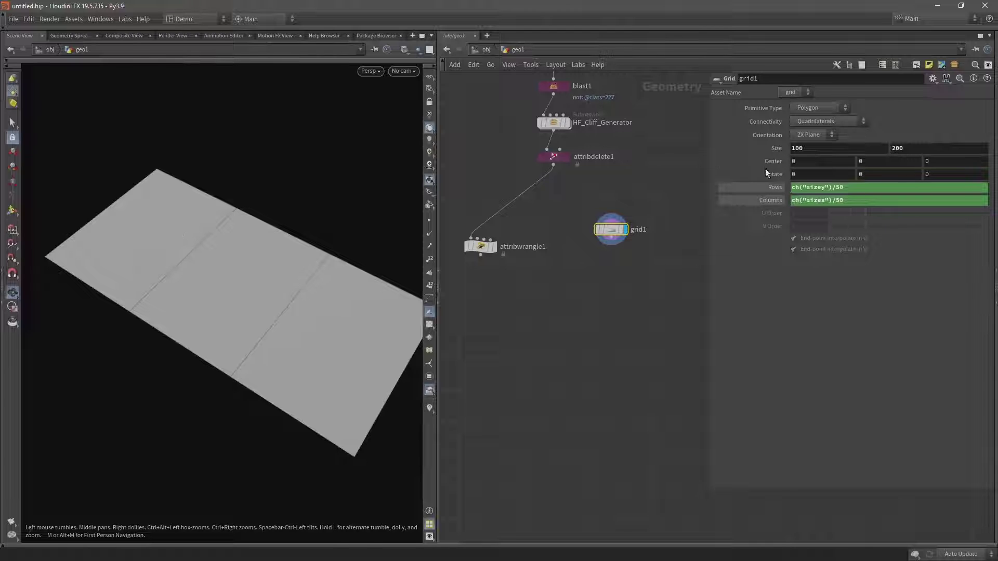
click(760, 188)
click(758, 200)
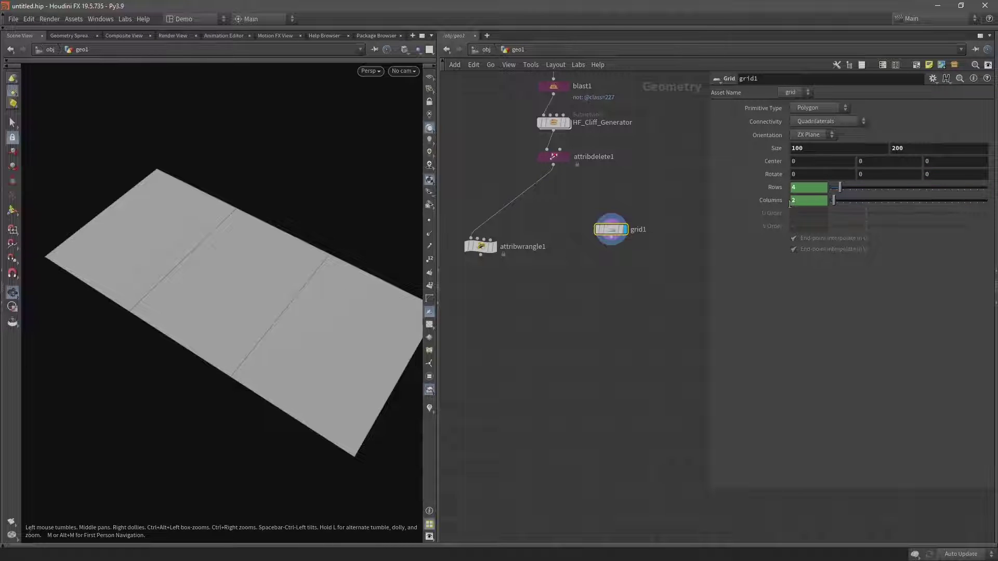
click(806, 199)
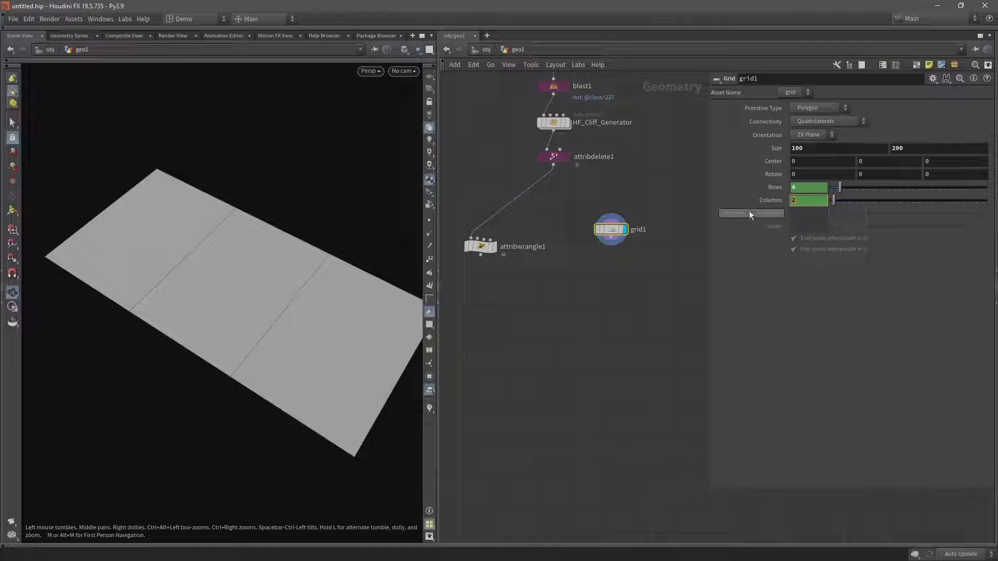
drag(750, 213, 799, 198)
Change the expressions to (ch("sizey")/50)+1 and (ch("sizex")/50)+1, then test resizing the grid.
click(878, 202)
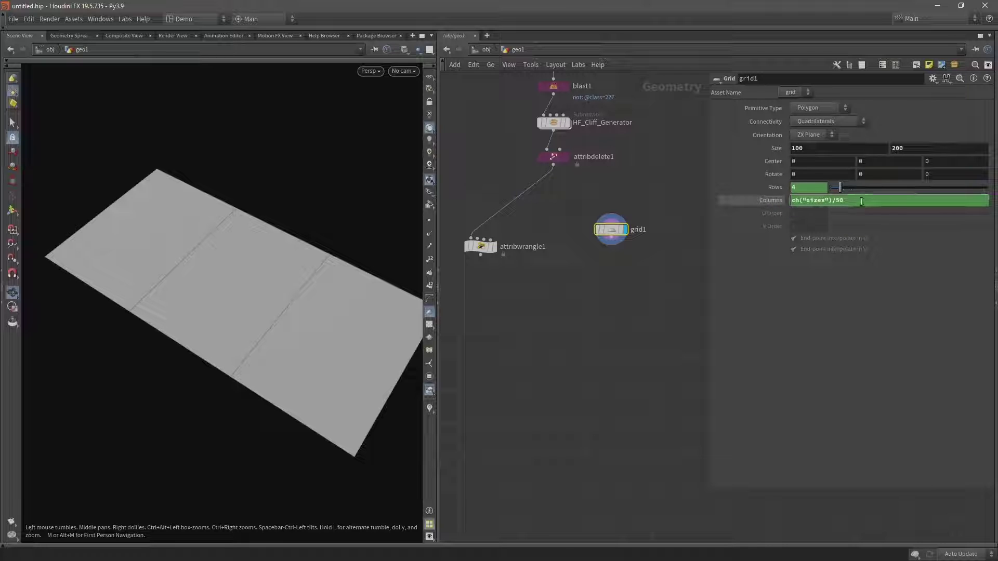
text())
key(Home)
text(()
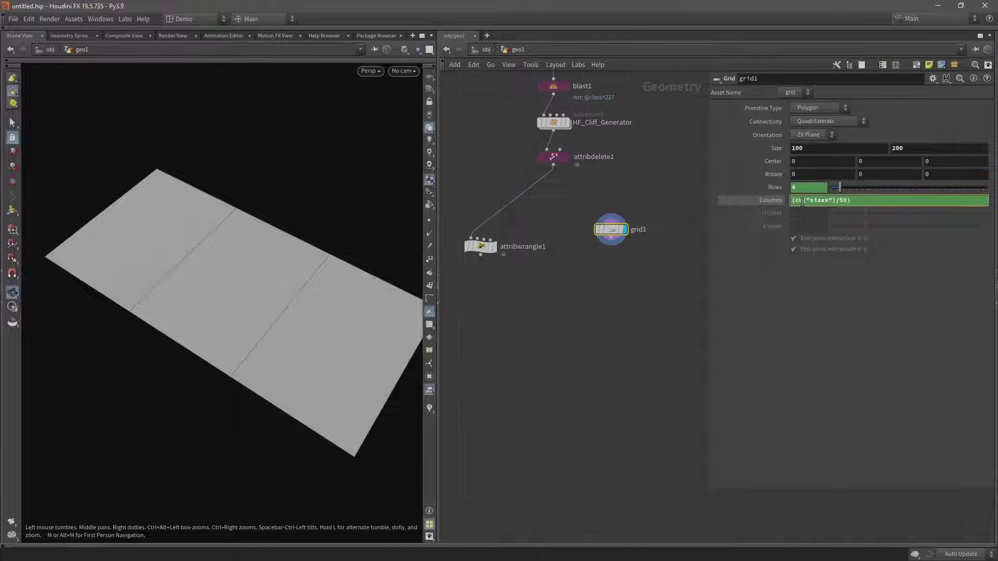
key(End)
text(+1)
key(Return)
text(ch("sizey")/50)
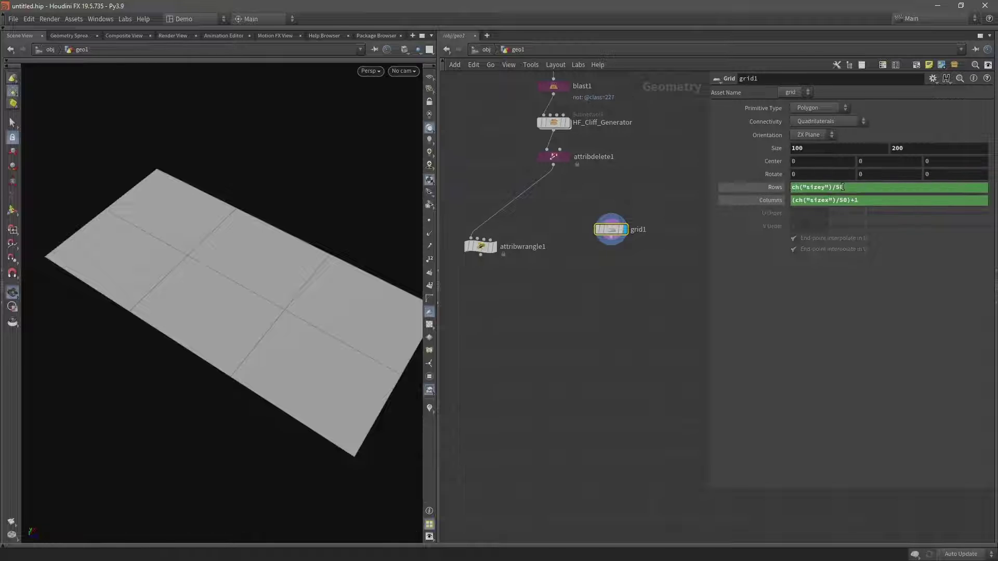
key(Home)
text(()
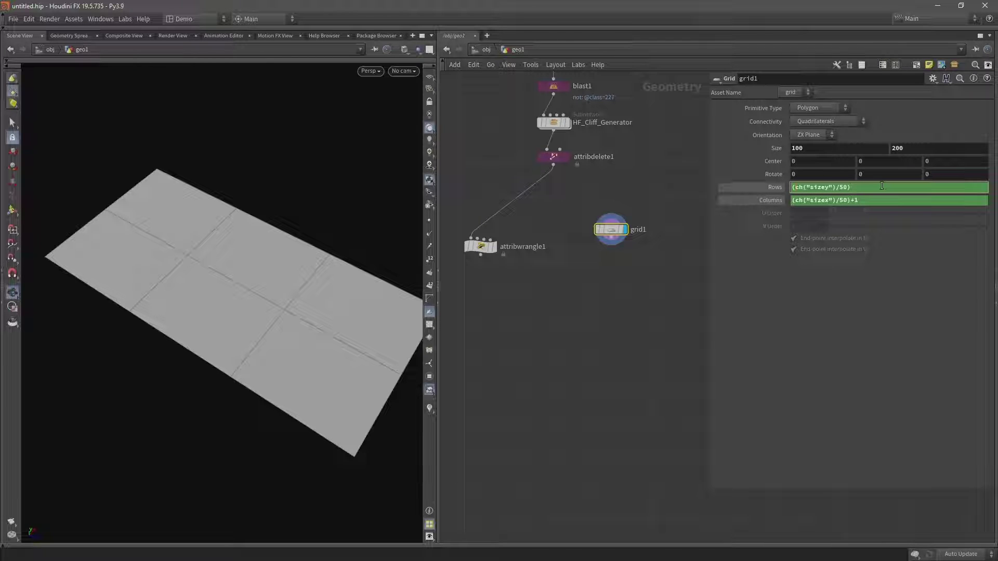
text(+1)
key(Return)
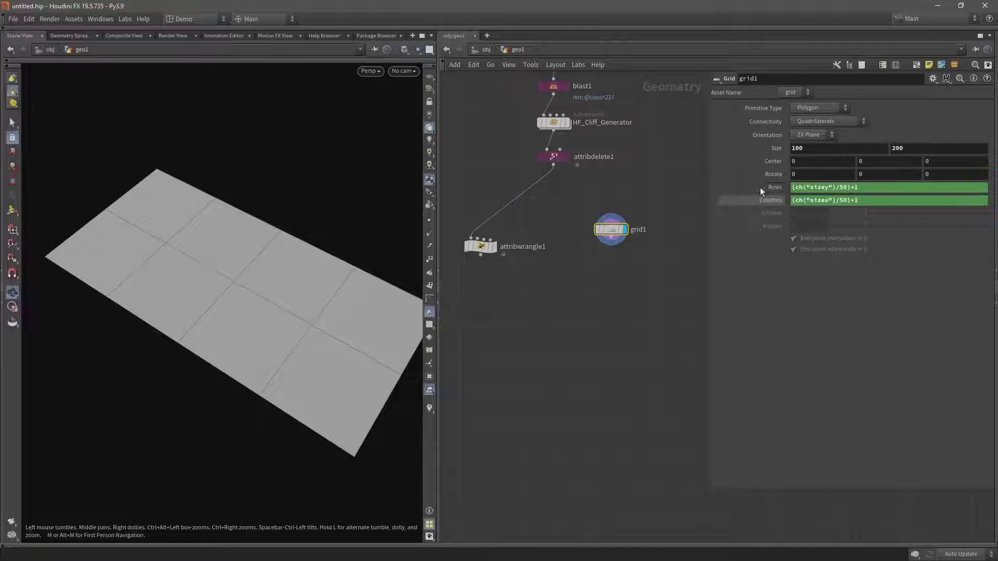
click(760, 187)
click(762, 200)
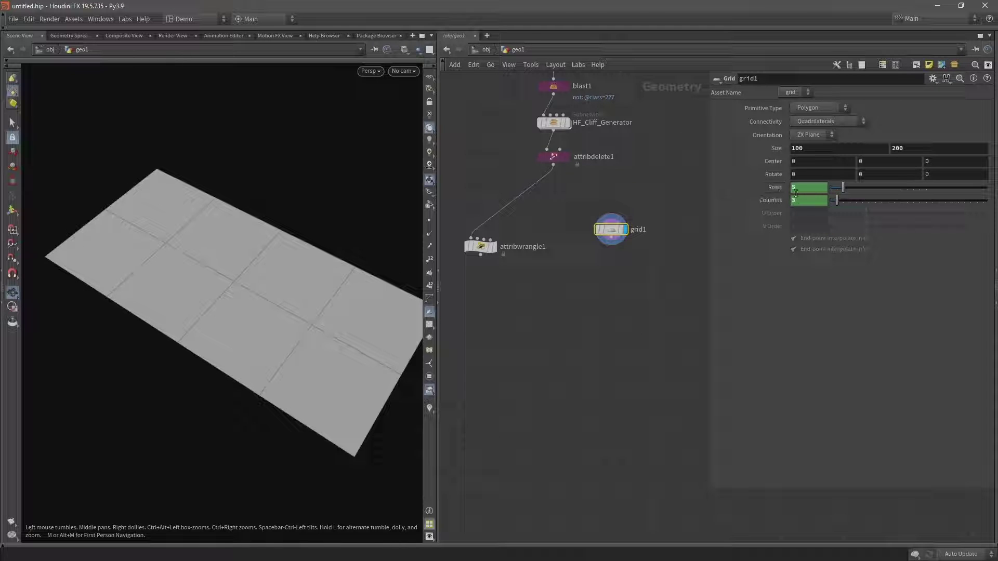
text((ch("sizey")/50)+1(ch("sizex")/50)+1)
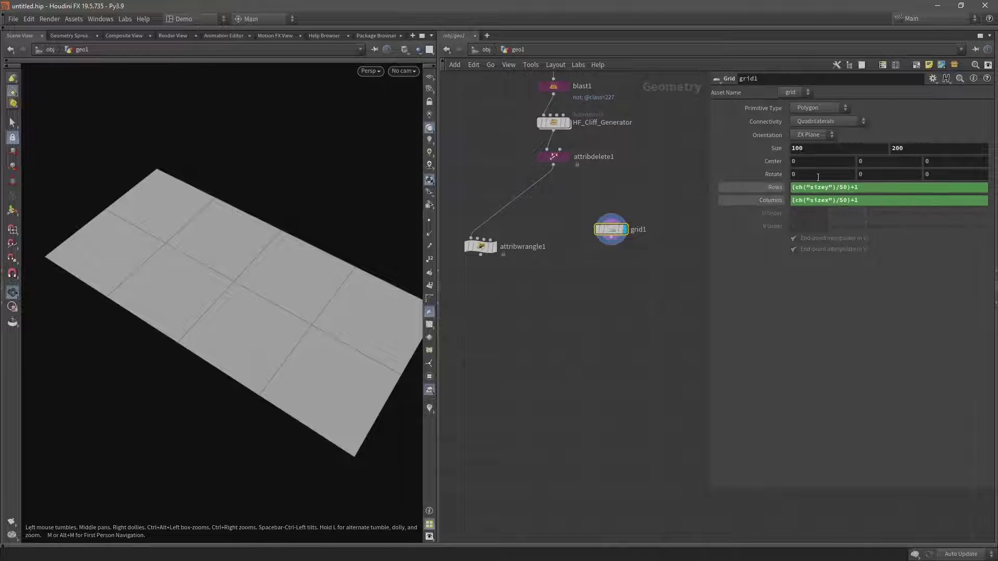
middle_drag(807, 148, 797, 166)
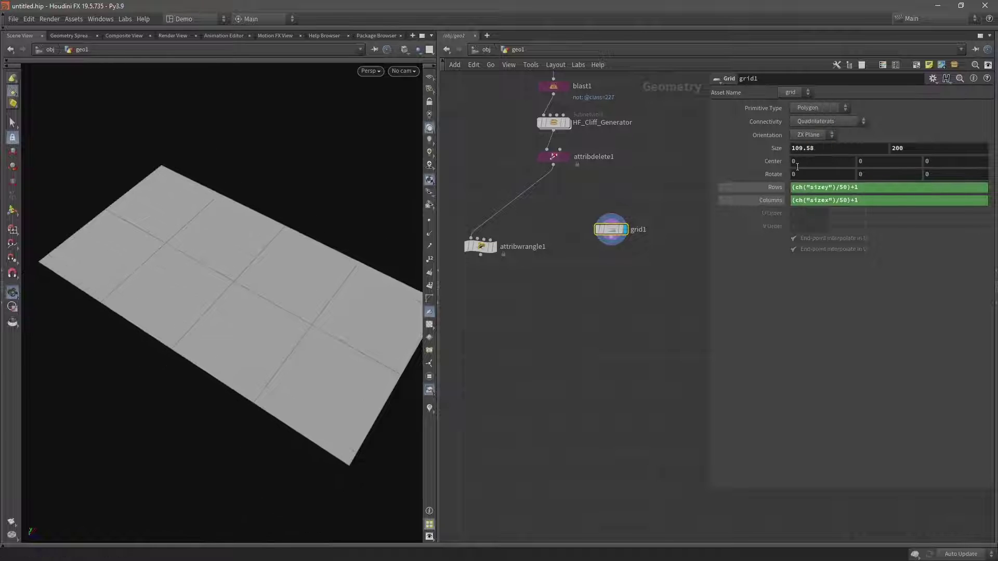
key(ctrl+z)
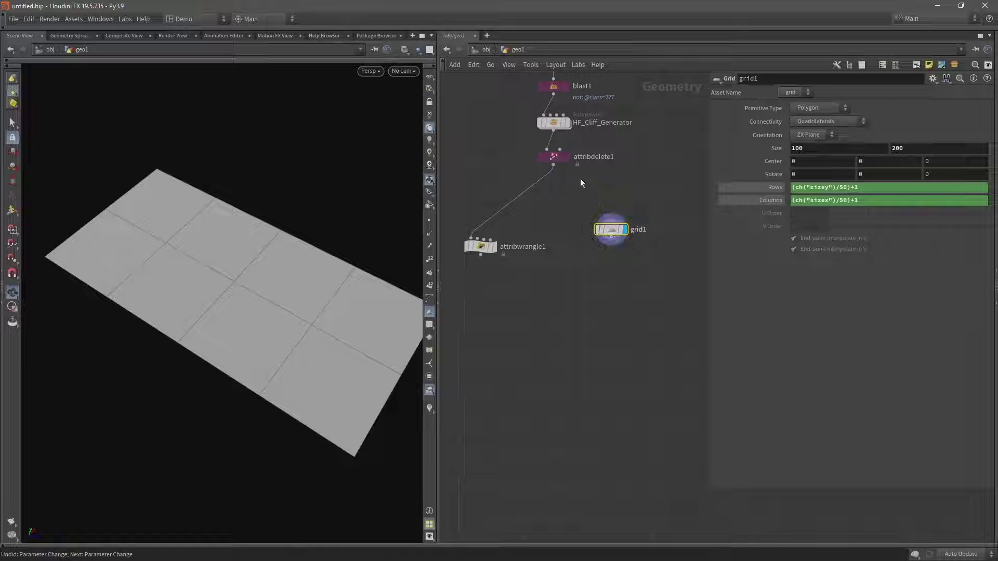
Display attribdelete1's result and move grid1 slightly lower in the network.
click(494, 246)
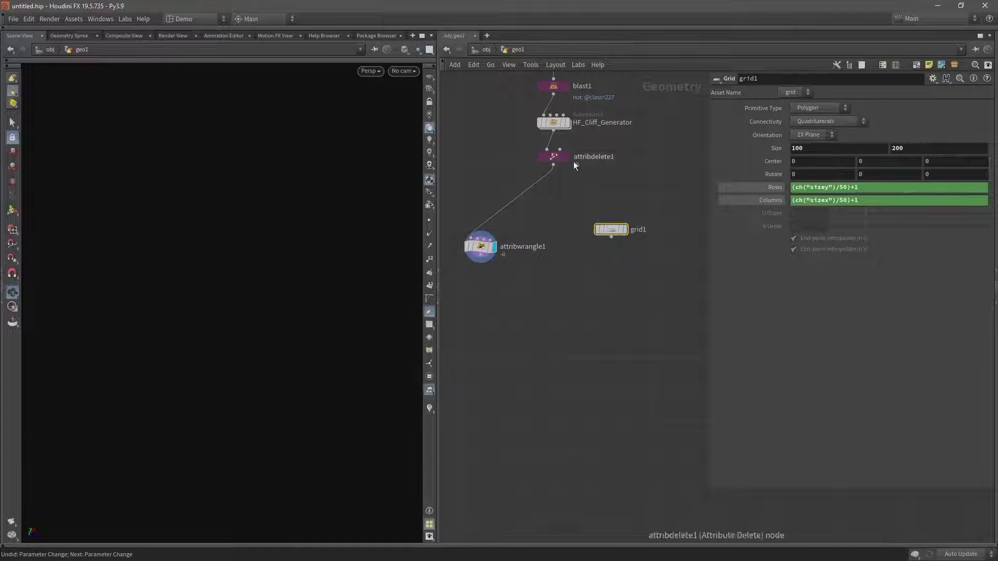
click(568, 156)
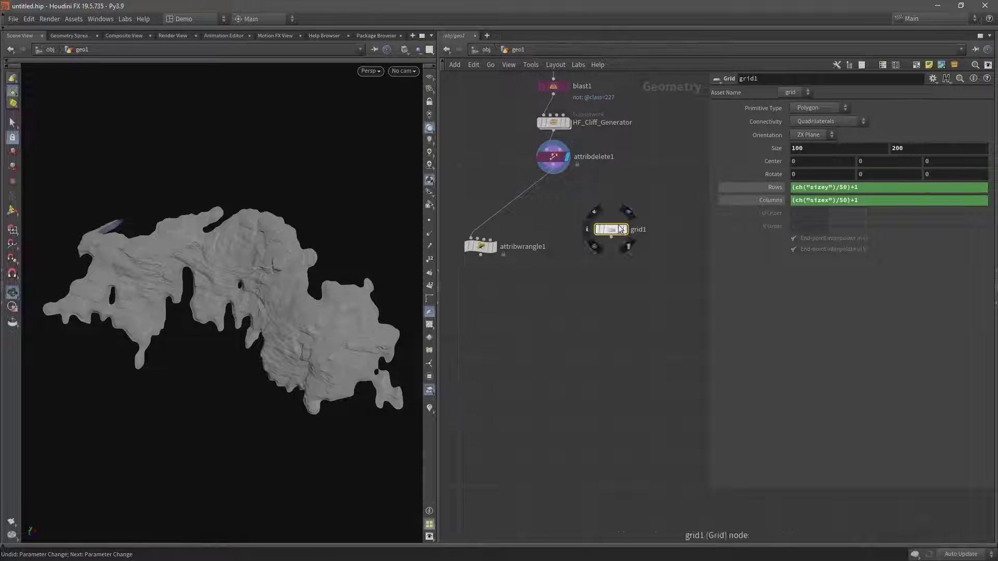
drag(621, 230, 620, 240)
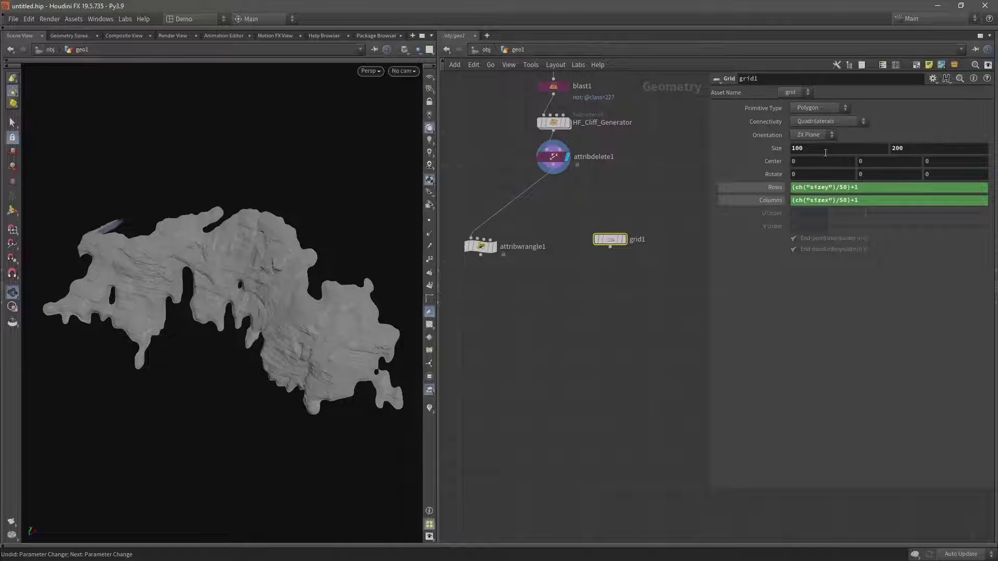
click(825, 151)
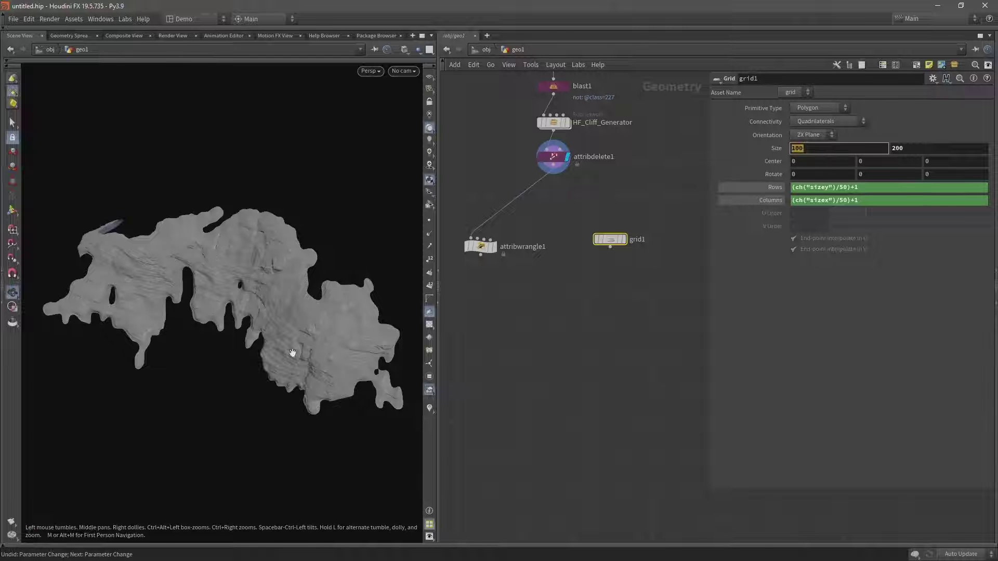
Insert a Null named input into the wire directly below attribdelete1.
key(Tab)
text(nu)
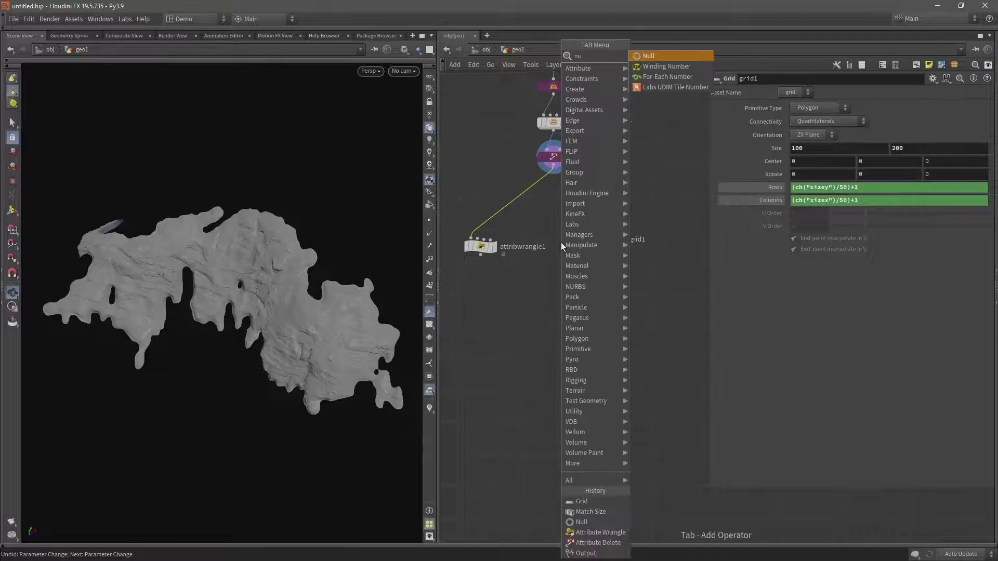
key(Return)
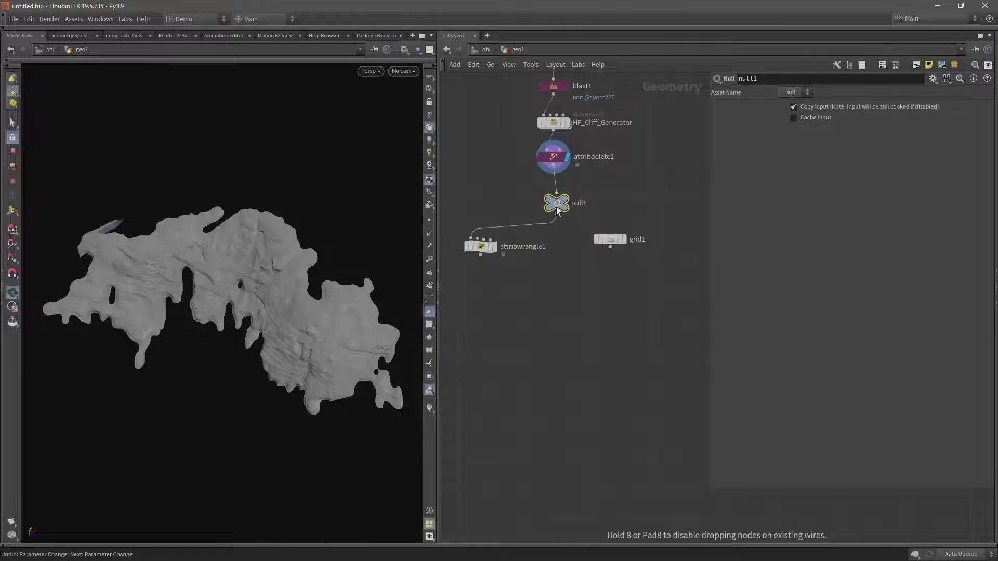
click(557, 210)
double_click(579, 204)
text(inpu)
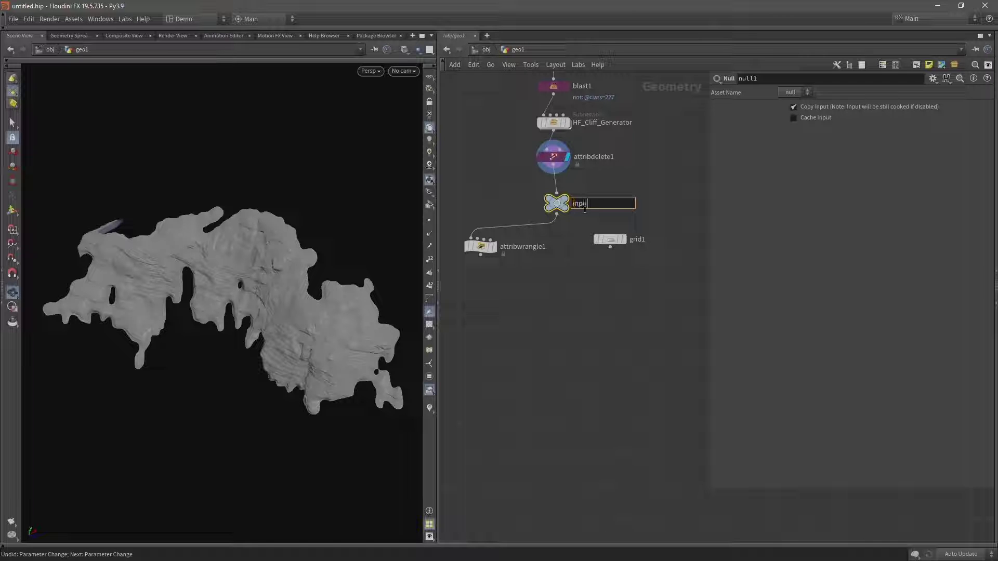
text(t)
key(Return)
click(623, 242)
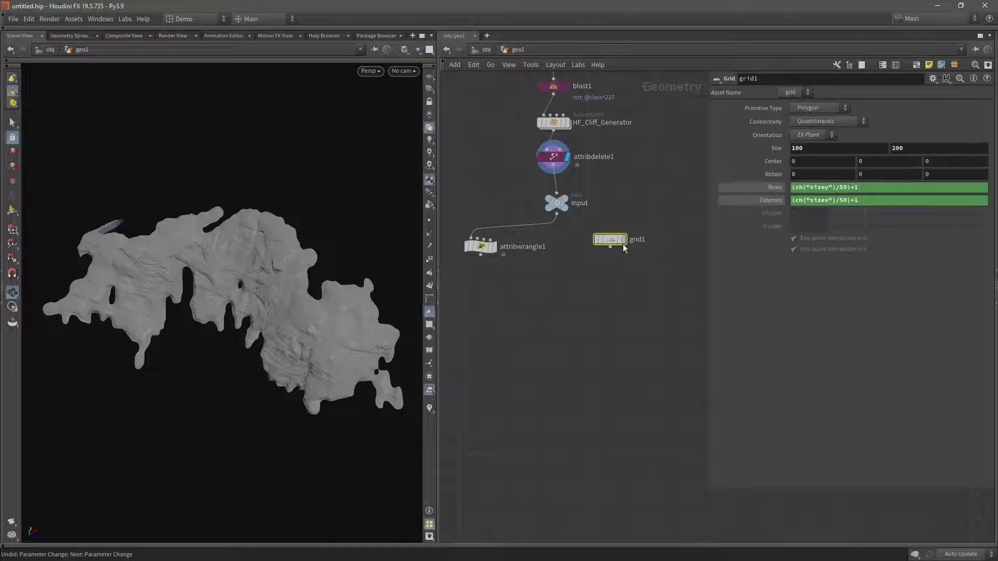
Display grid1 and add Spare Input 0 pointing to ../input.
click(624, 239)
click(933, 78)
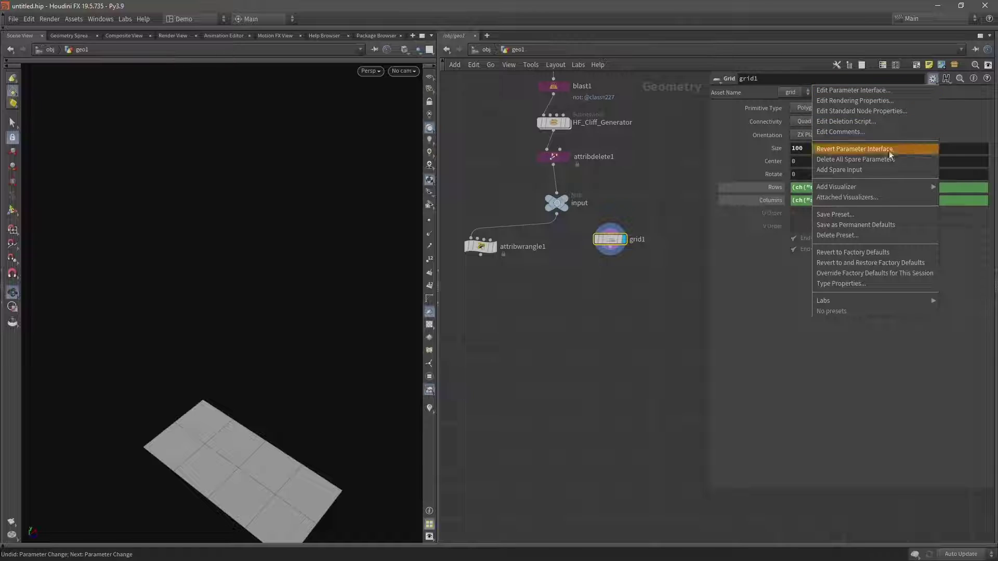
click(874, 170)
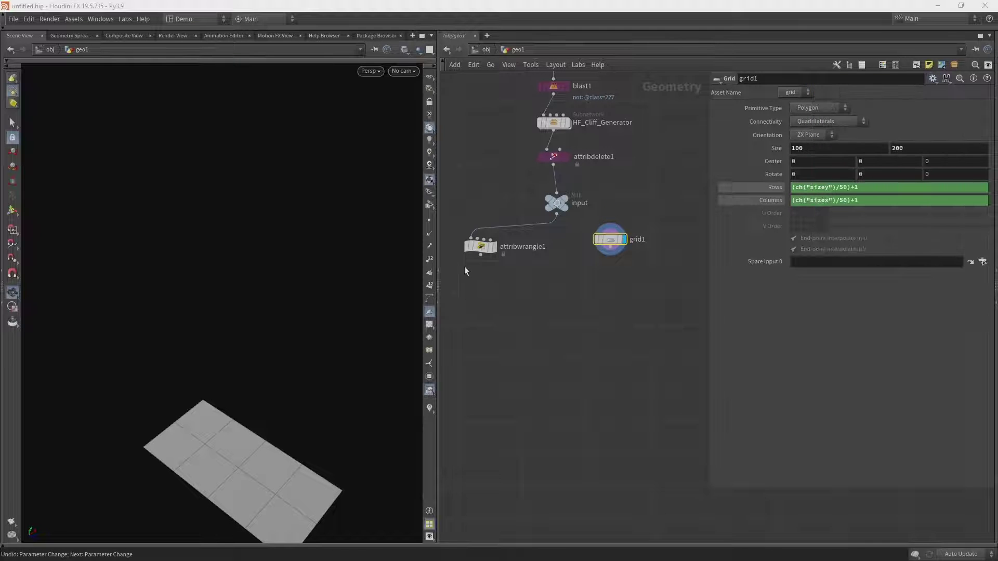
drag(556, 203, 790, 265)
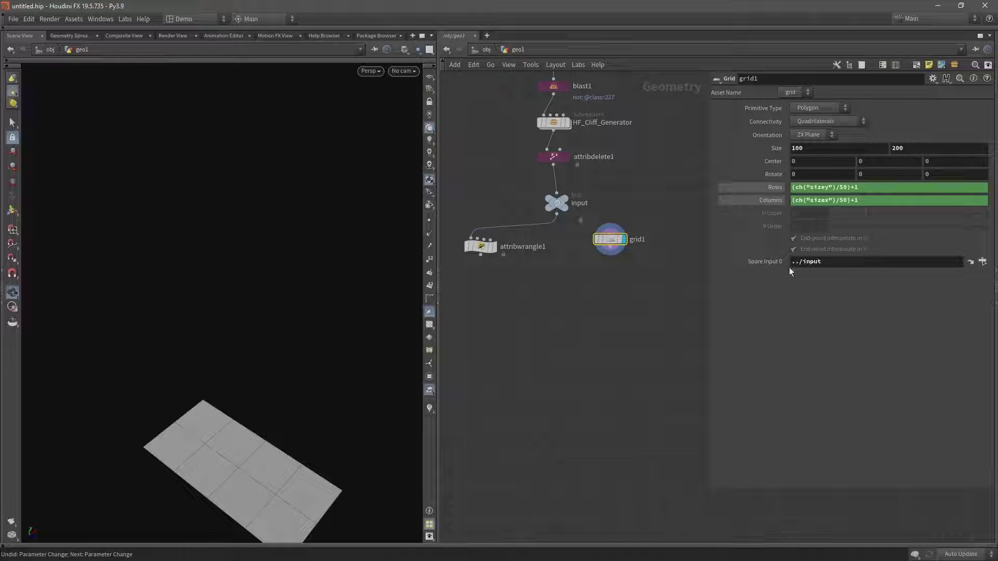
middle_drag(297, 374, 248, 387)
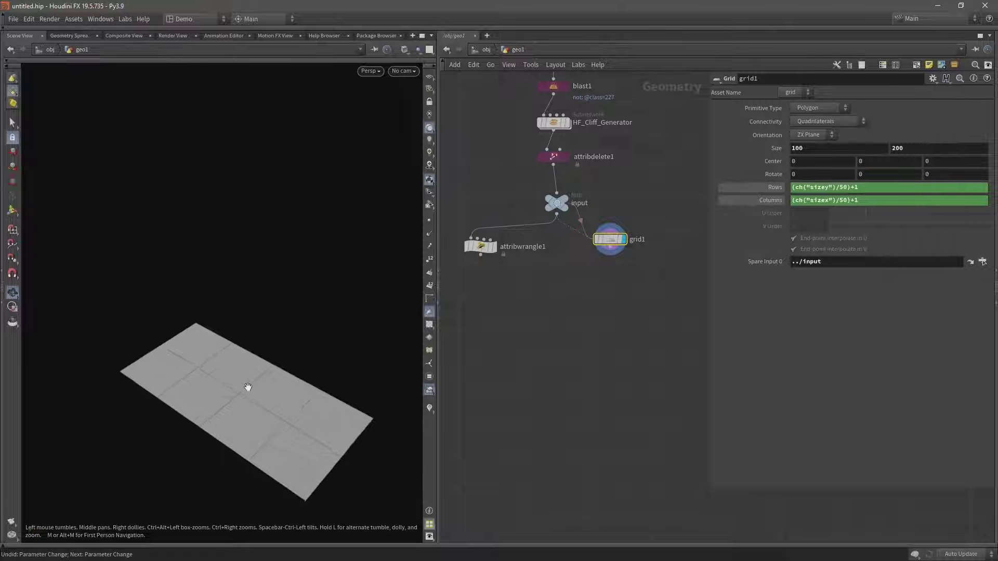
right_drag(248, 387, 387, 306)
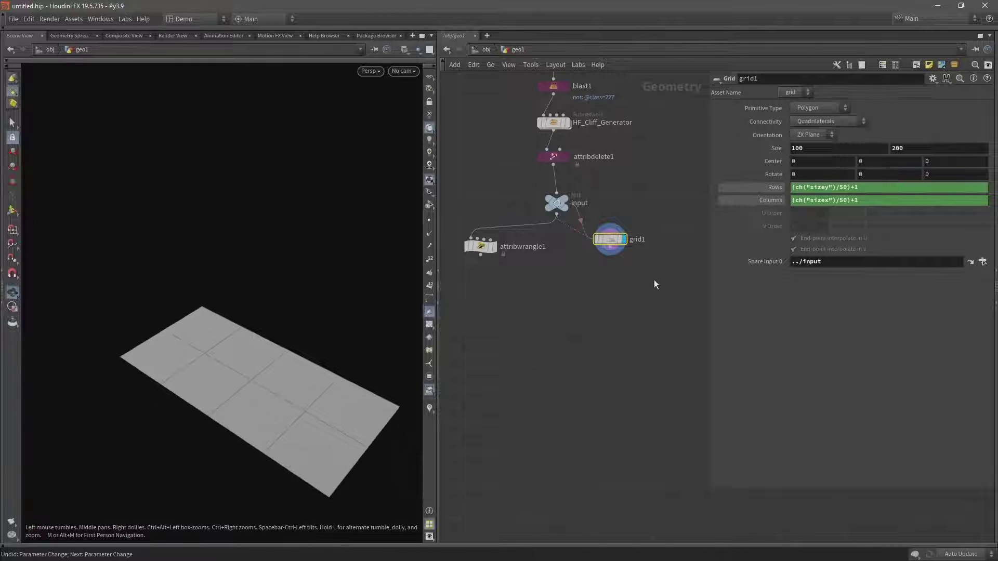
middle_drag(649, 286, 597, 260)
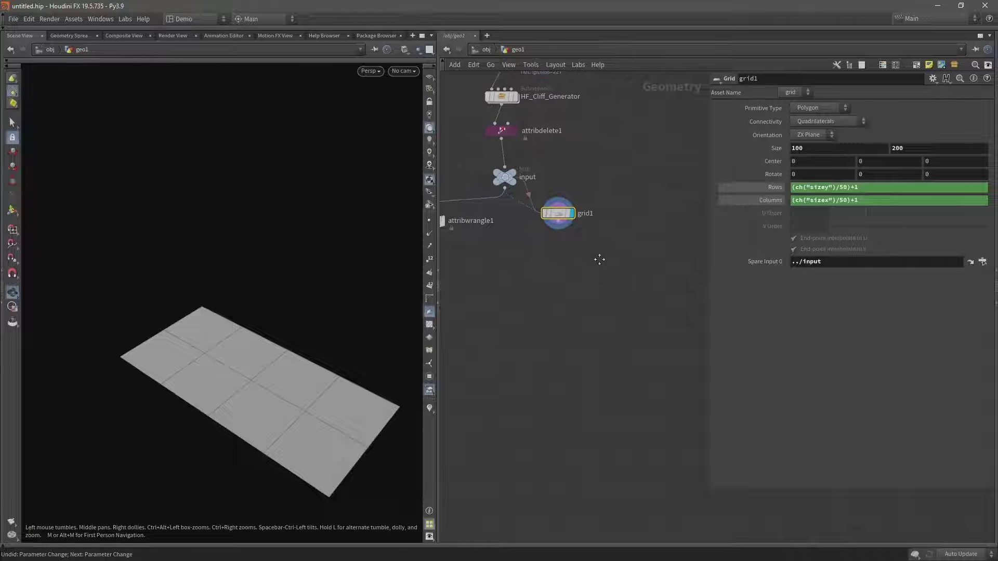
click(557, 224)
Add a Match Size node after grid1, with the input null wired into its second input.
key(Tab)
text(ma)
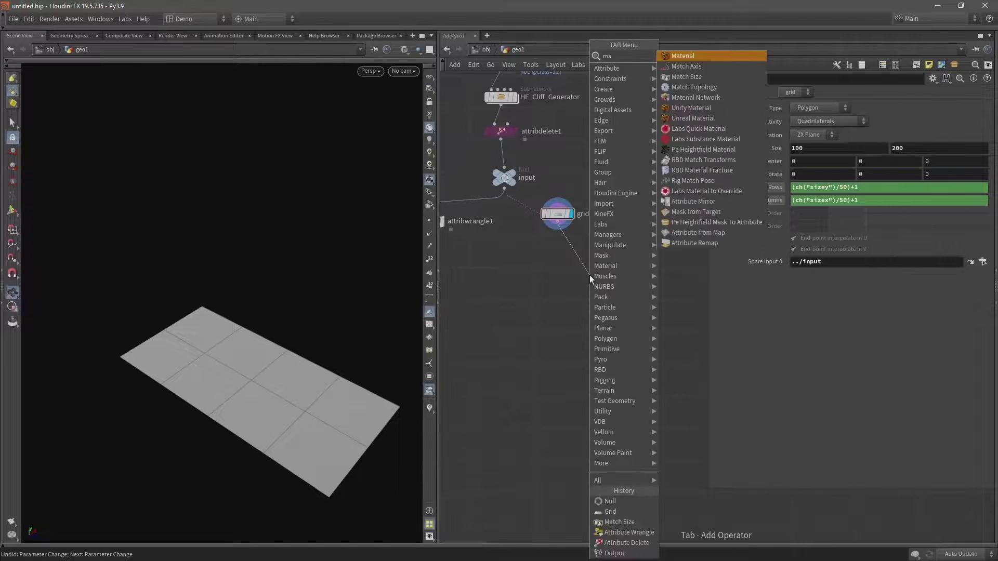
text(tch s)
key(Return)
click(589, 275)
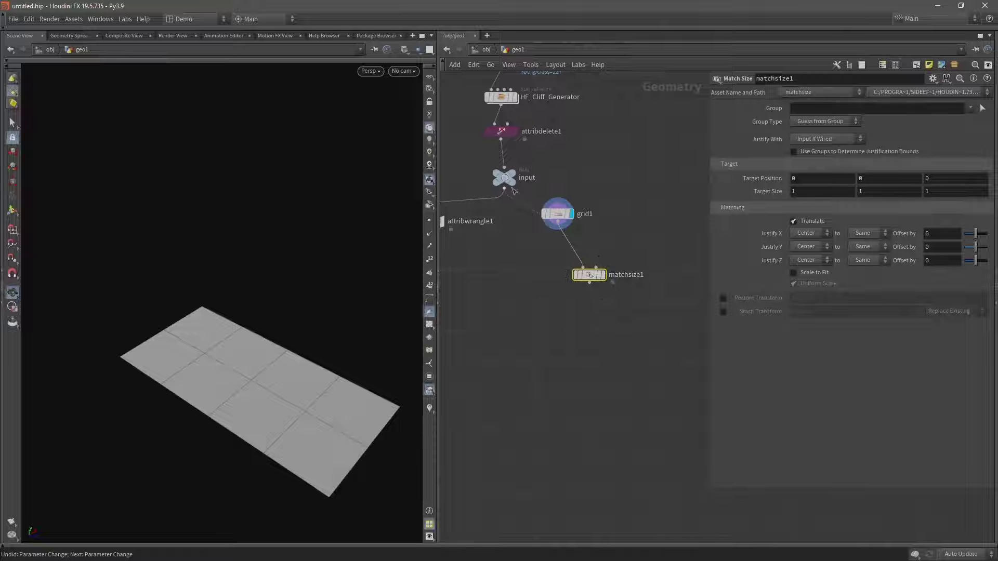
click(505, 191)
click(593, 274)
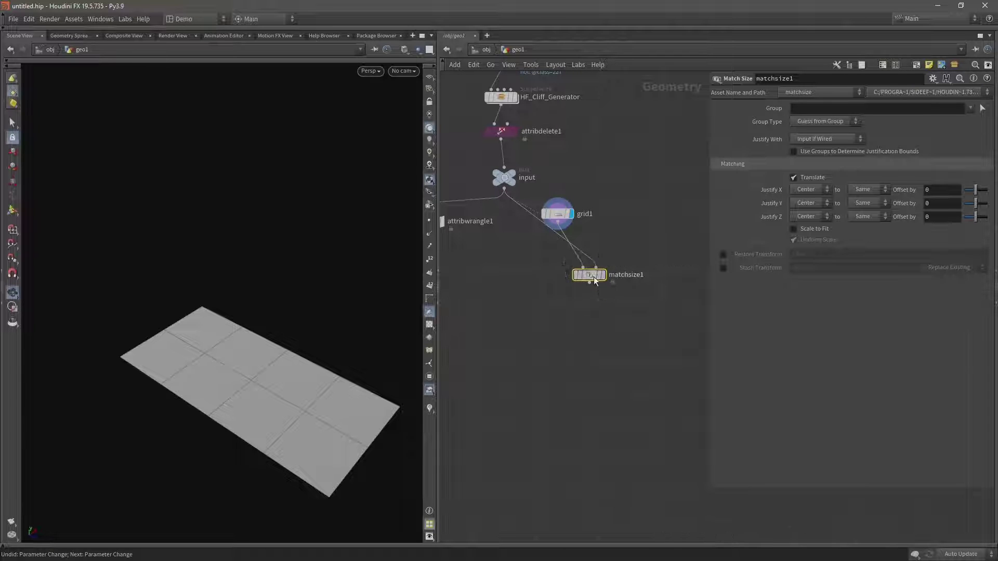
drag(596, 280, 602, 306)
drag(557, 213, 512, 276)
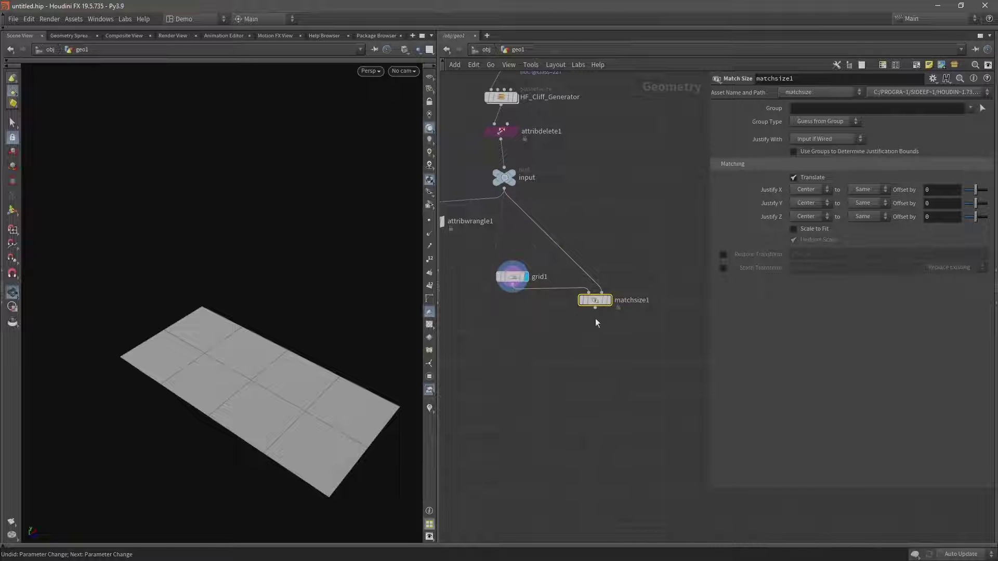
Display matchsize1, turn on Scale to Fit and turn off Uniform Scale.
click(609, 300)
key(h)
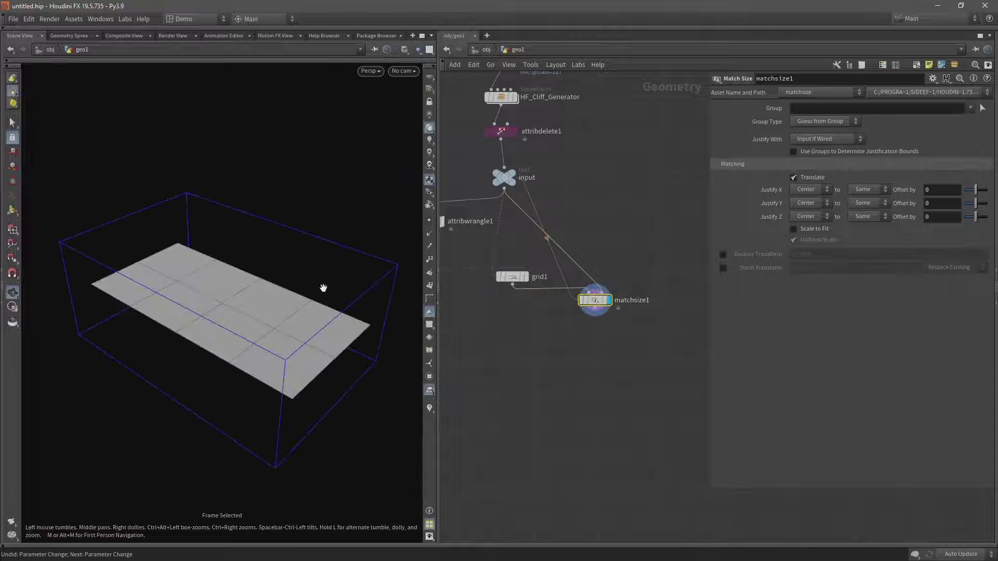
click(794, 229)
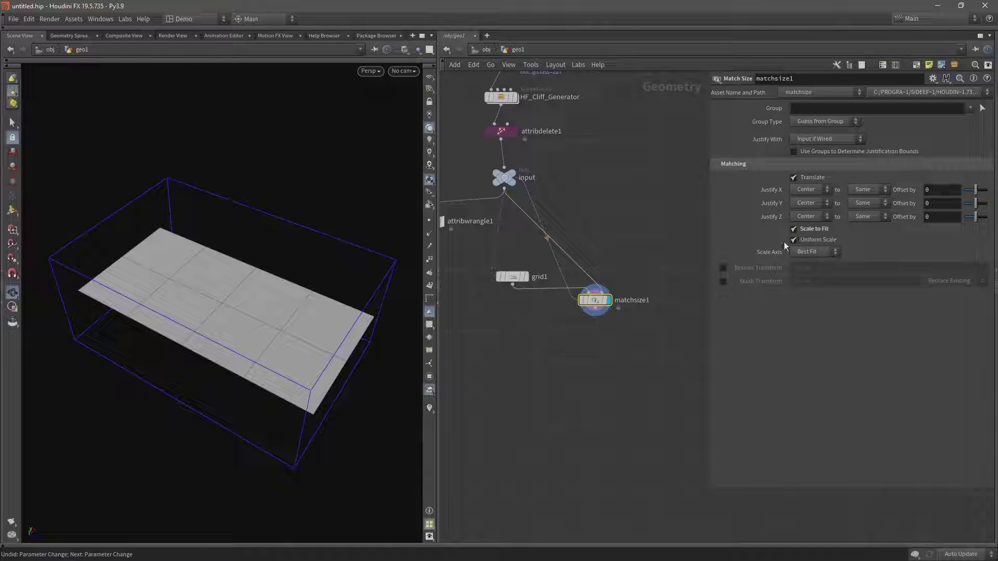
click(793, 240)
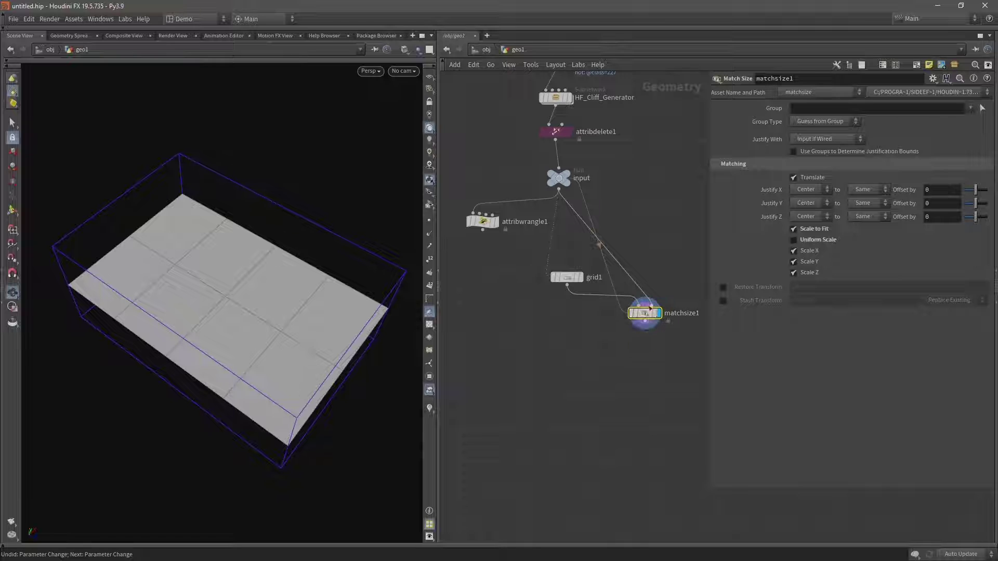
mouse_move(654, 322)
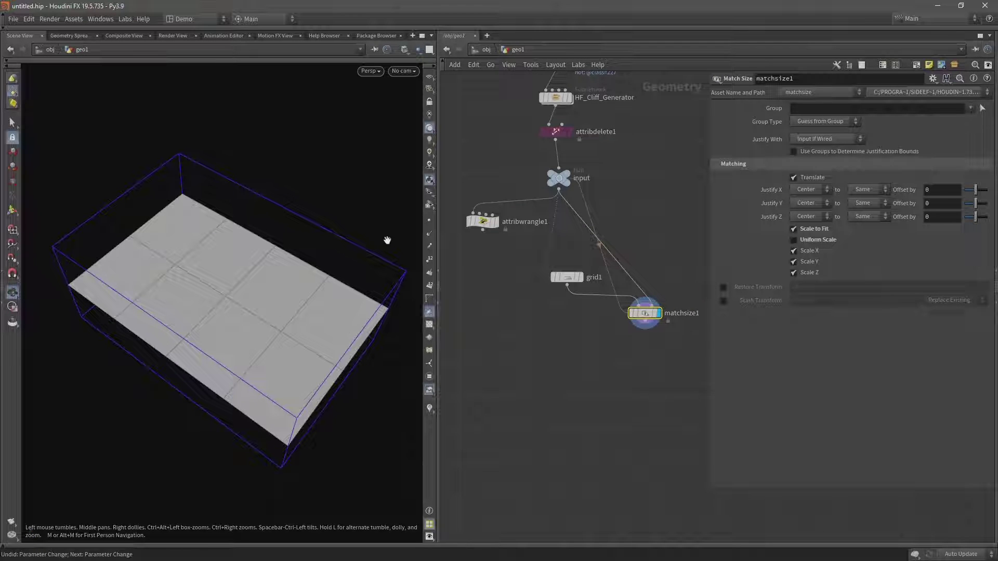
drag(385, 239, 201, 297)
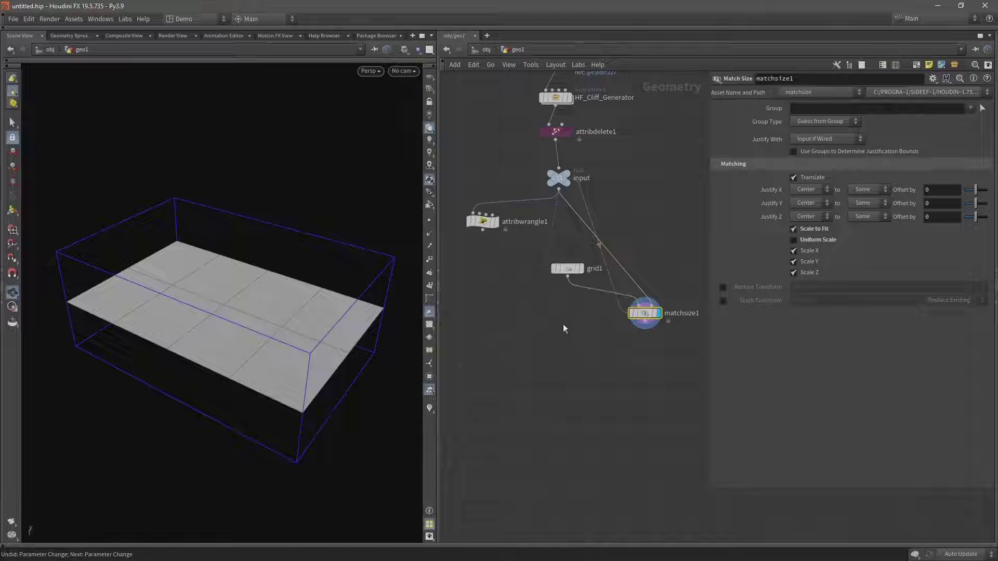
click(567, 273)
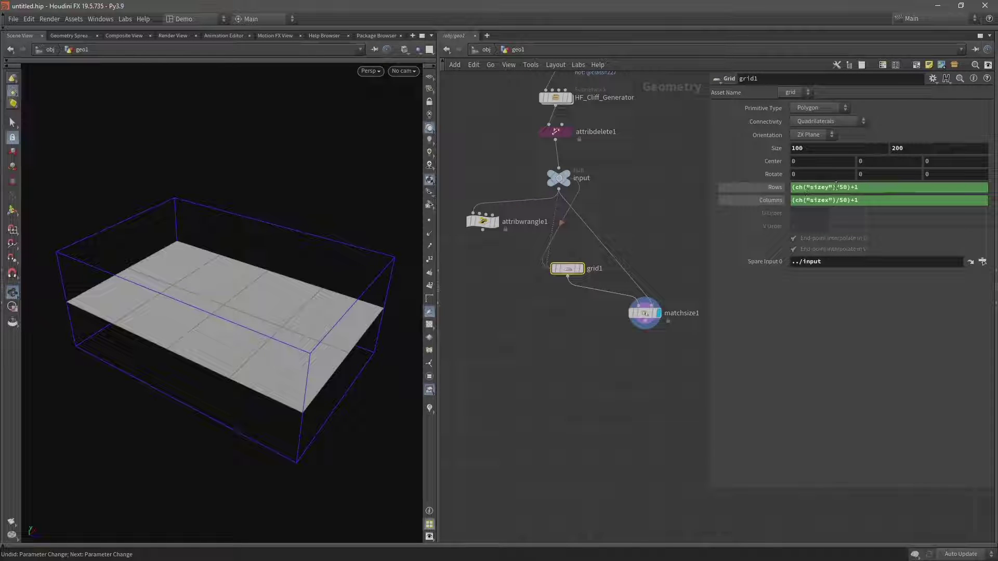
Replace the size reference in grid1's Rows expression with bbox(-1,D_ZSIZE).
drag(836, 185, 799, 181)
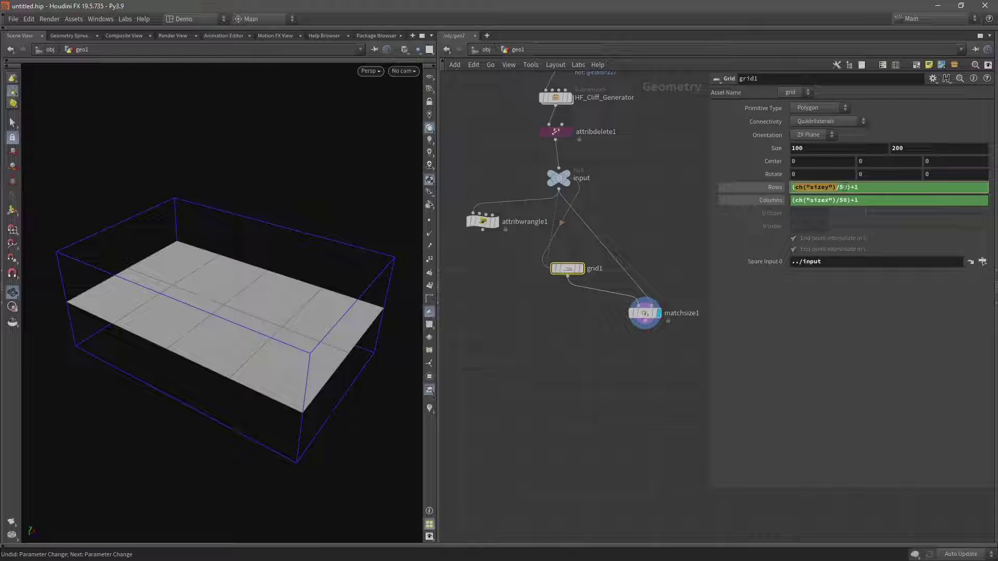
text(bbox)
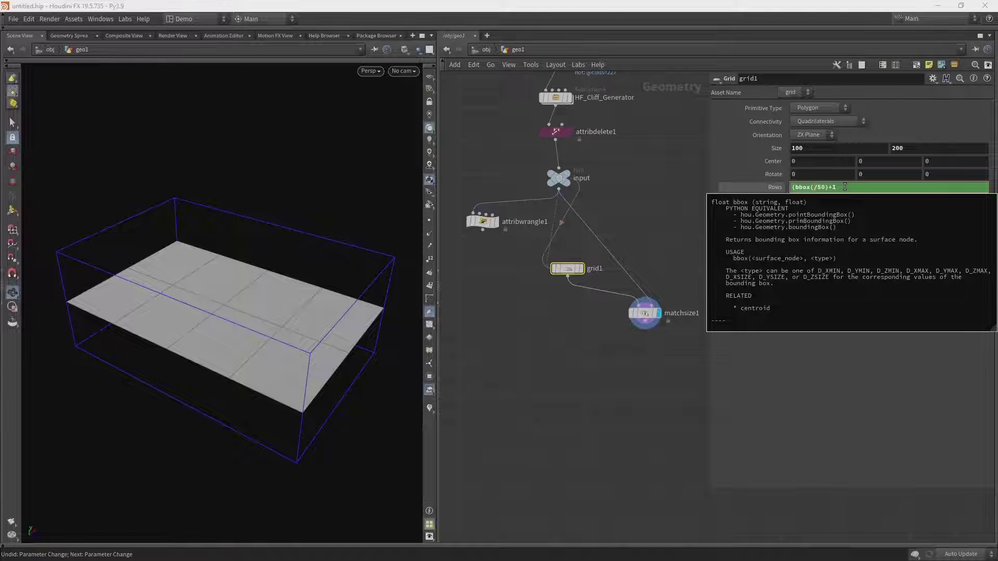
text((-1,)
click(815, 187)
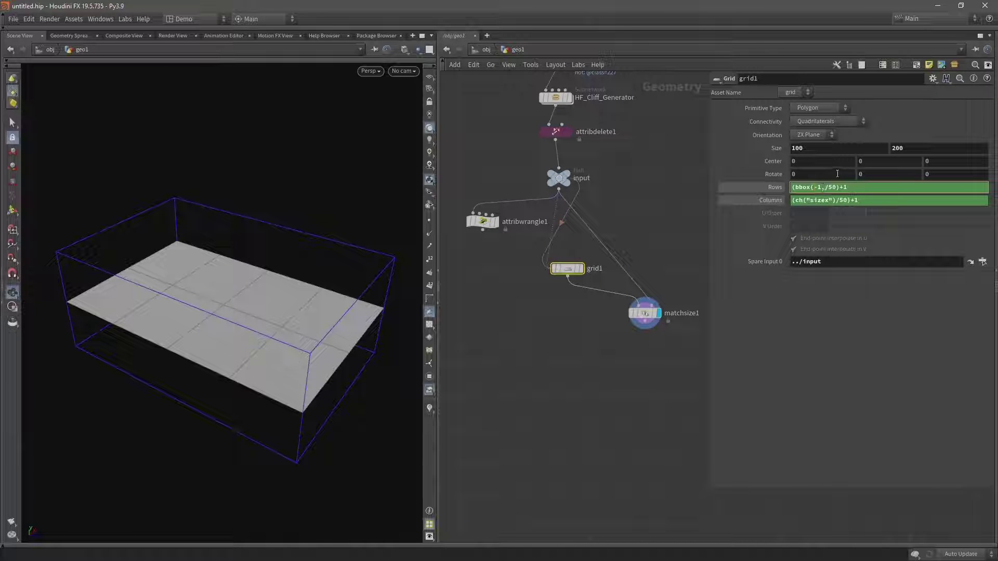
text(D)
text(_ZSIZE))
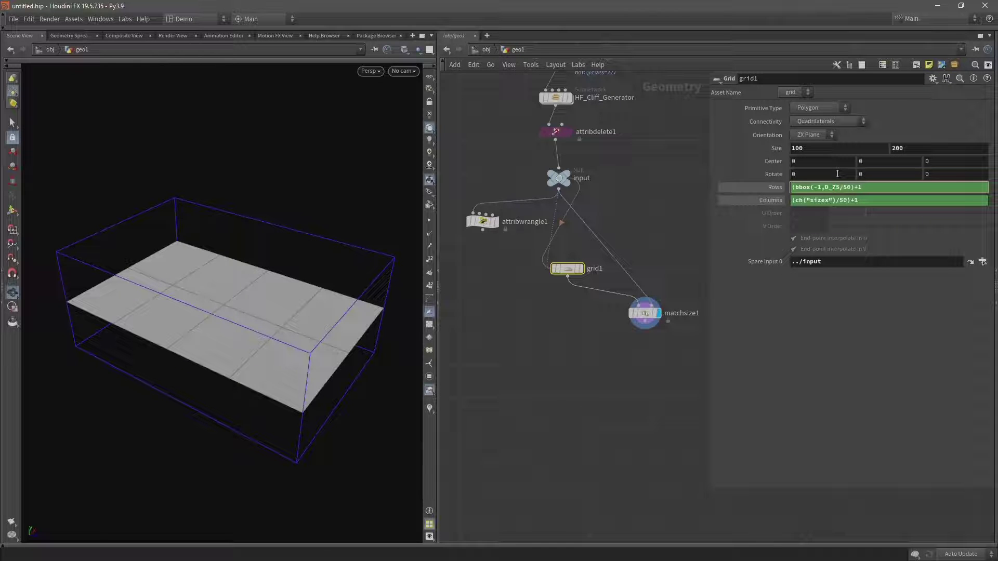
key(Return)
Base grid1's Columns on a bbox(-1,D_XSIZE) expression and change the Rows divisor to 100.
drag(831, 200, 803, 199)
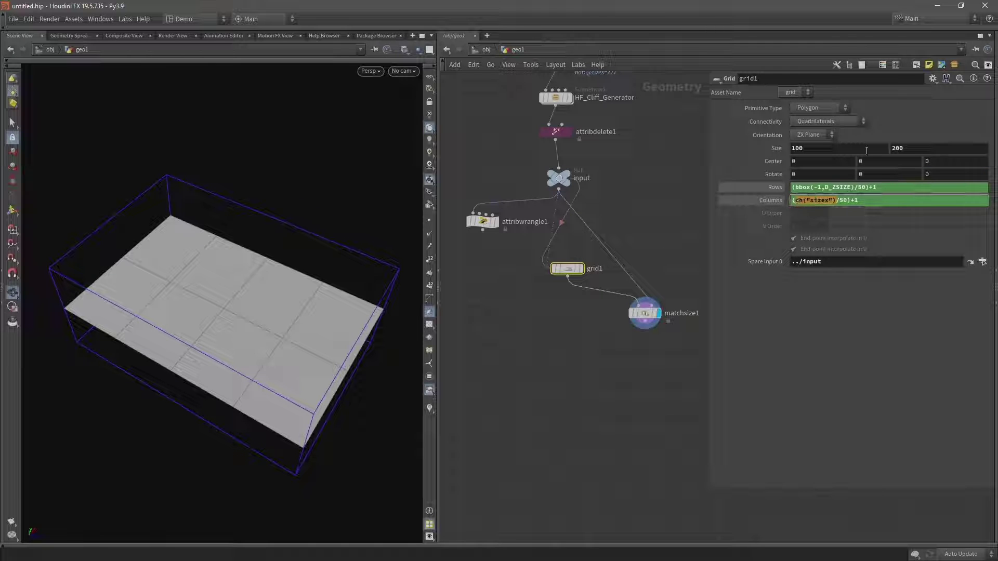
text(bbox)
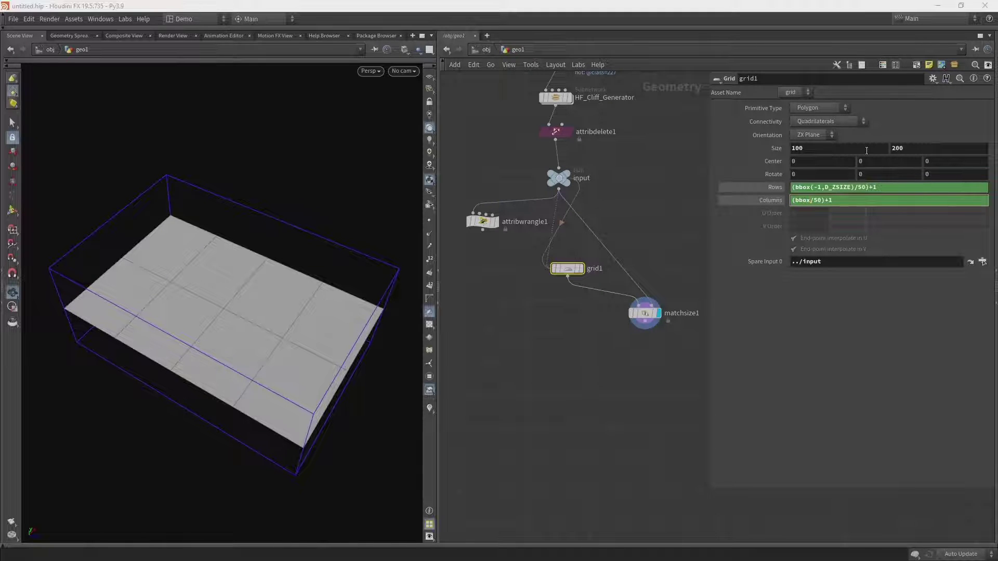
text((-1)
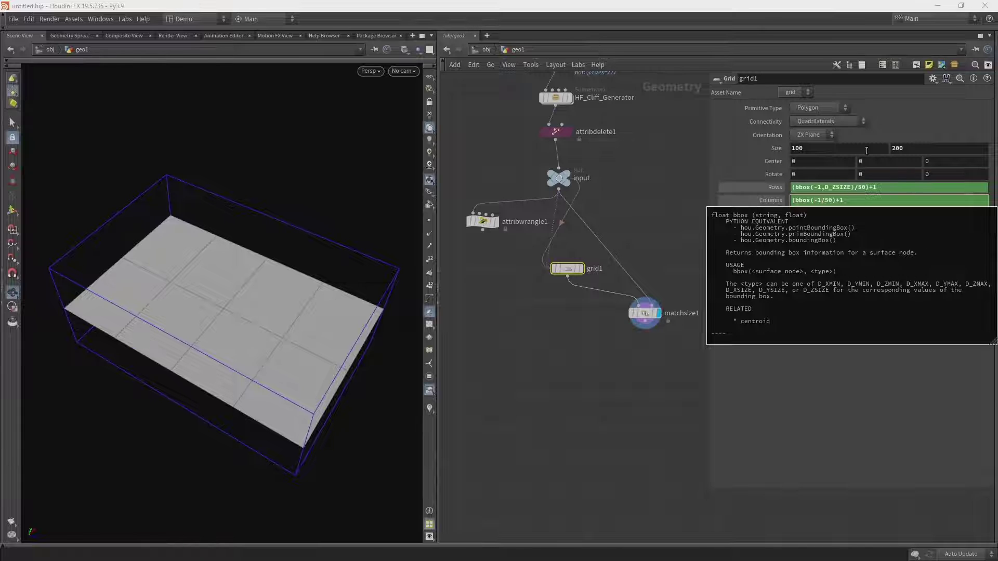
text(,D)
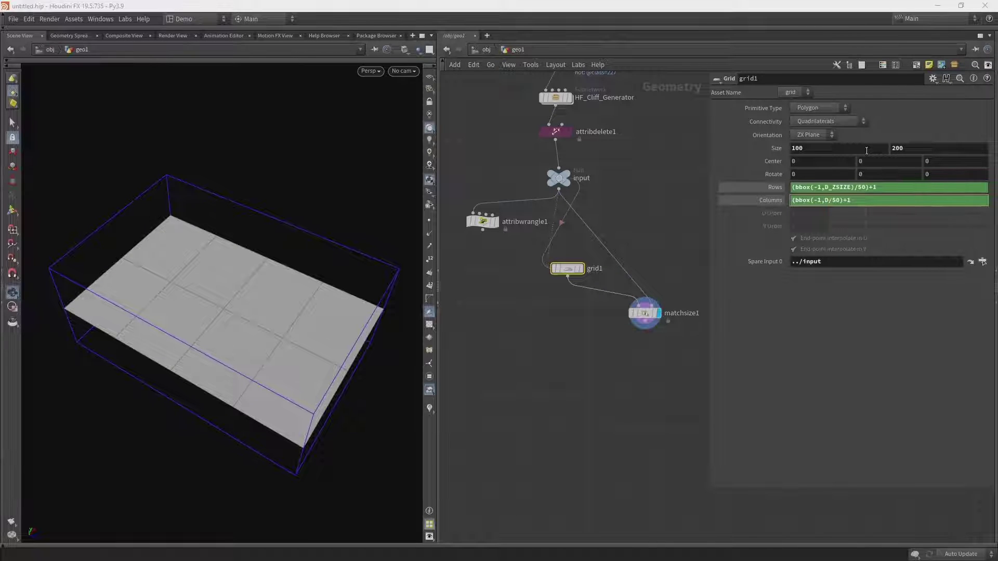
text(_XSS)
text(Z)
text(E))
key(Return)
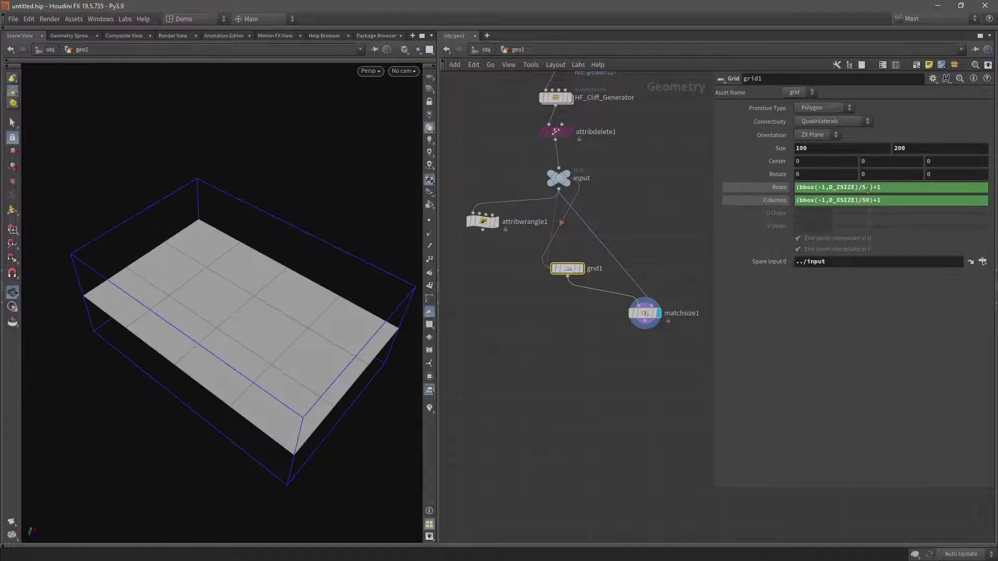
click(861, 188)
text(100)
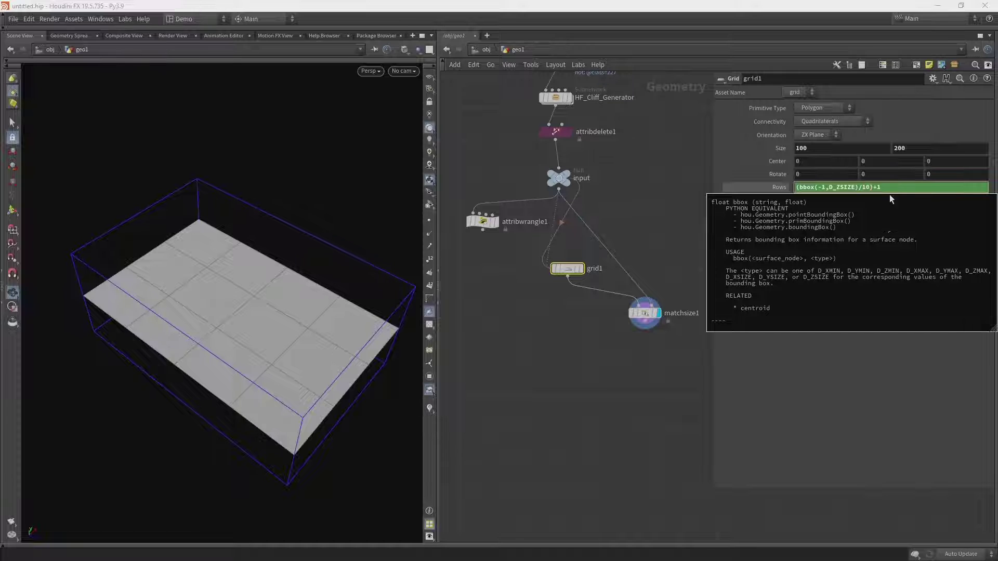
key(Return)
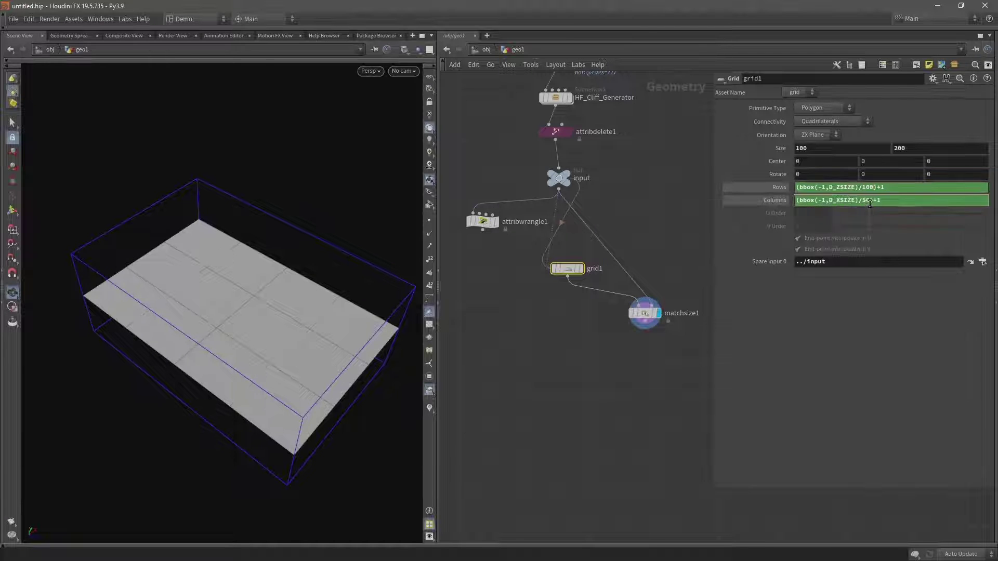
click(871, 201)
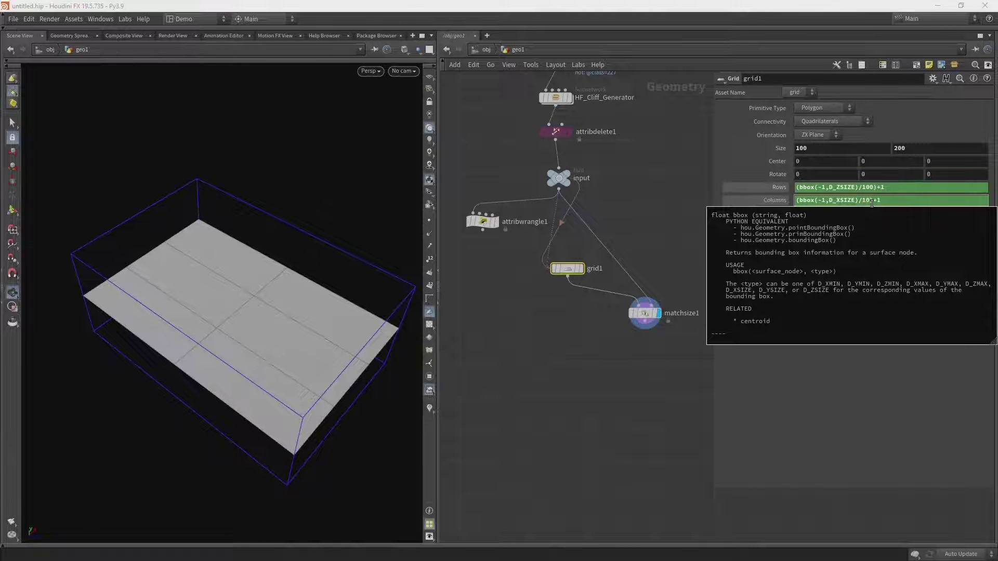
click(647, 314)
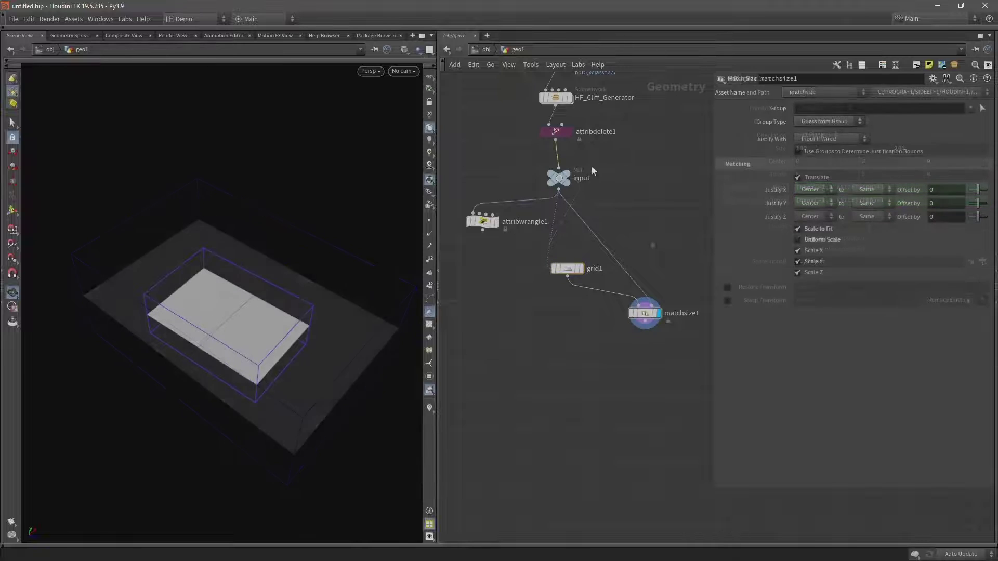
key(Tab)
text(transf)
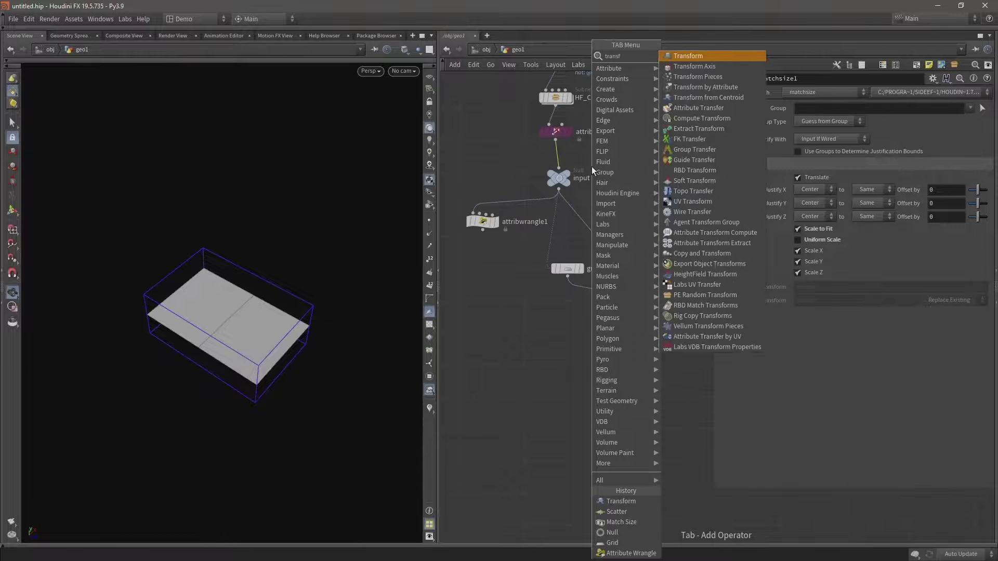
key(Return)
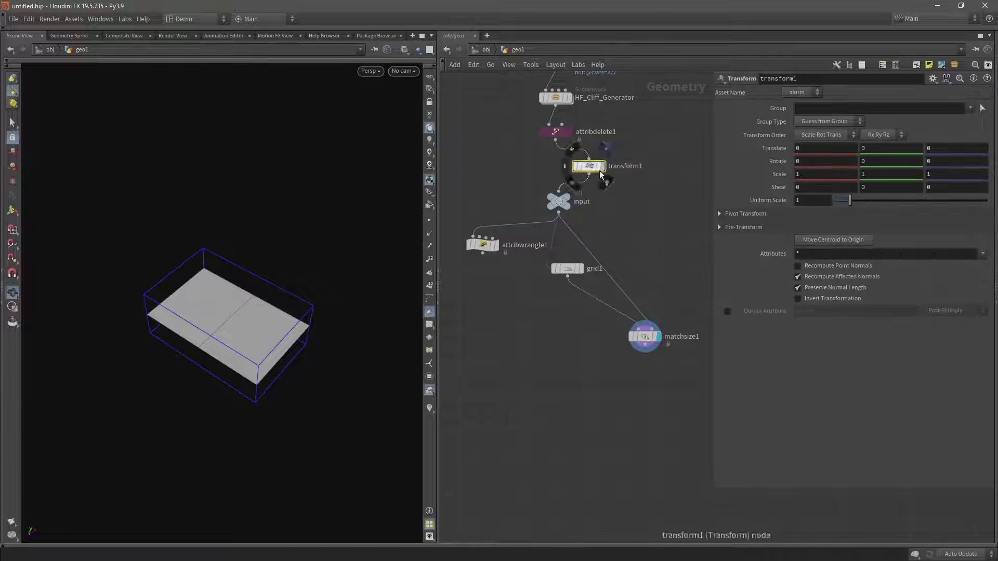
click(565, 165)
mouse_move(260, 306)
mouse_down()
mouse_move(261, 298)
mouse_move(241, 312)
mouse_up()
key(Return)
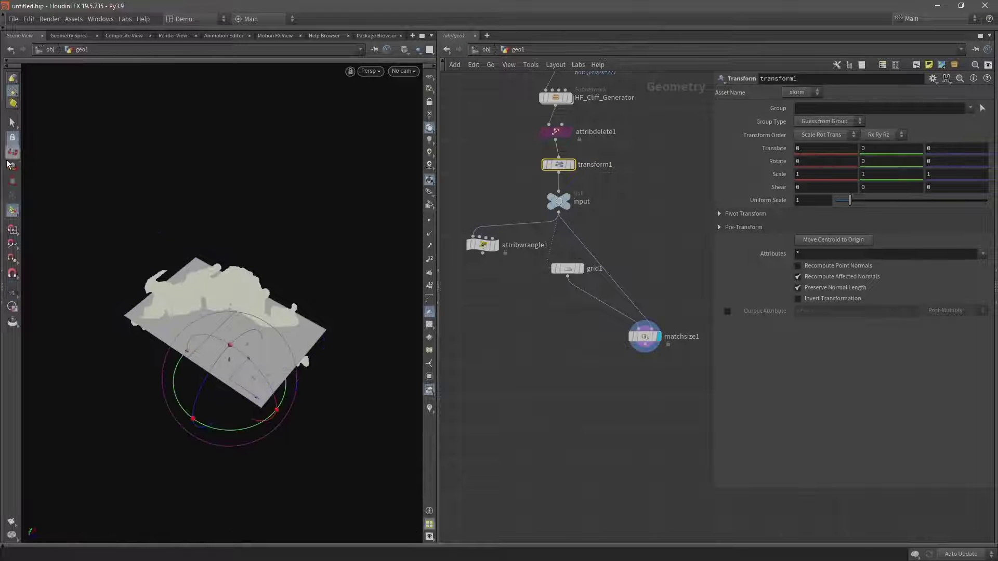
click(13, 181)
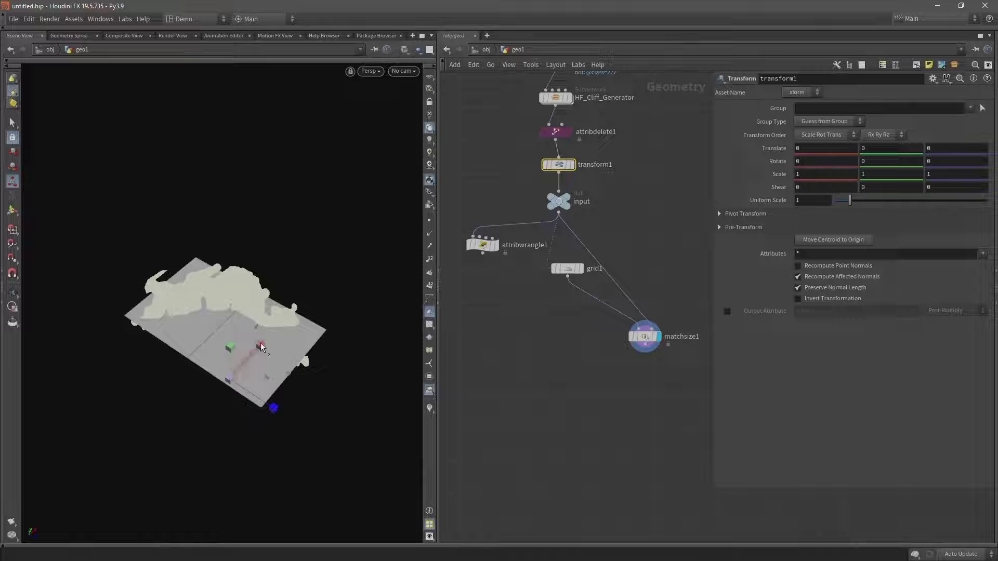
drag(261, 346, 289, 370)
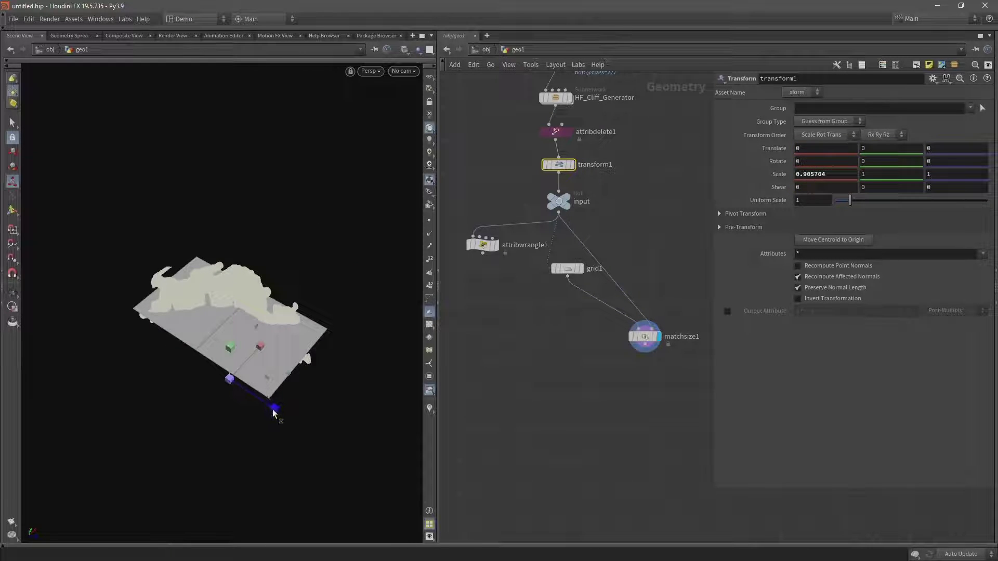
drag(274, 408, 236, 392)
key(Escape)
scroll(290, 291, up, 5)
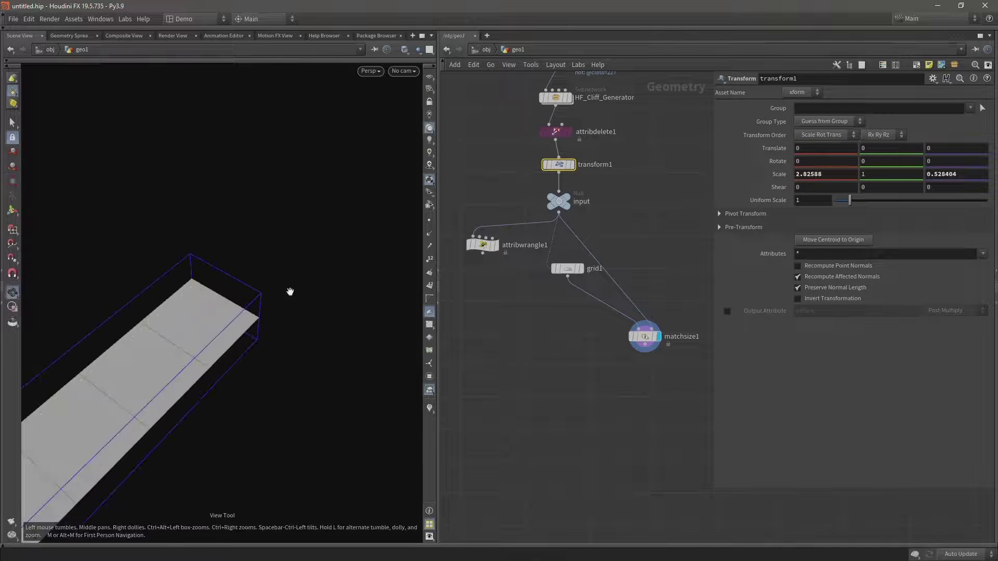
drag(508, 151, 578, 175)
key(Delete)
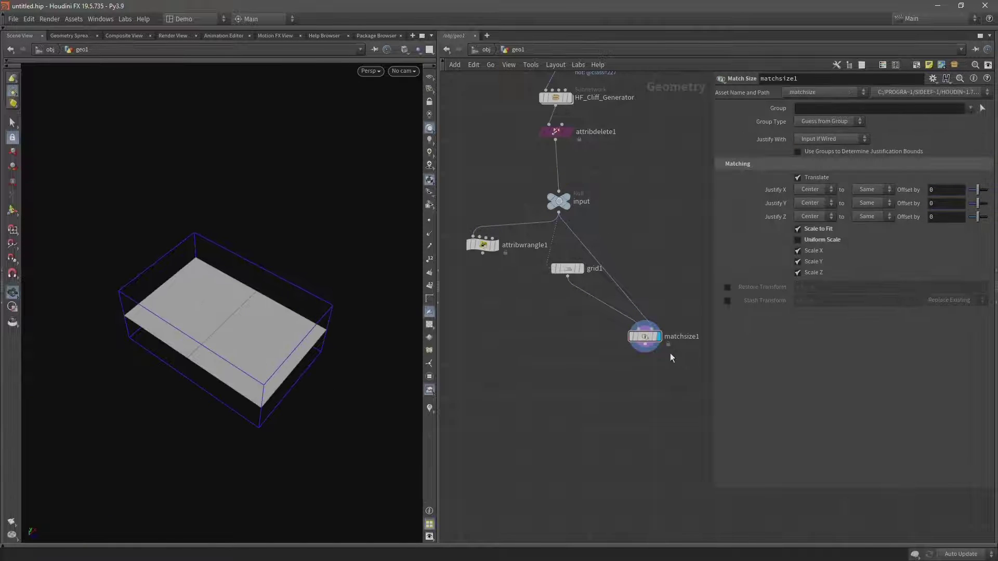
Create an Extract Centroid node wired from matchsize1's output.
middle_drag(671, 357, 619, 292)
scroll(616, 284, up, 3)
drag(607, 257, 577, 247)
click(579, 256)
key(Tab)
text(ex)
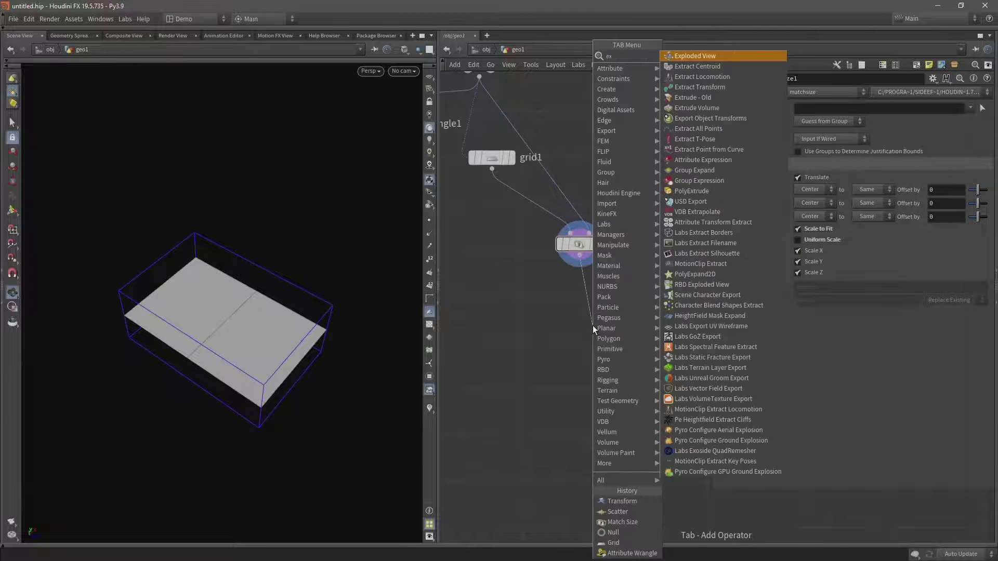
key(Escape)
Display extractcentroid1 and set Run Over to Primitives for one centroid per grid cell.
click(613, 328)
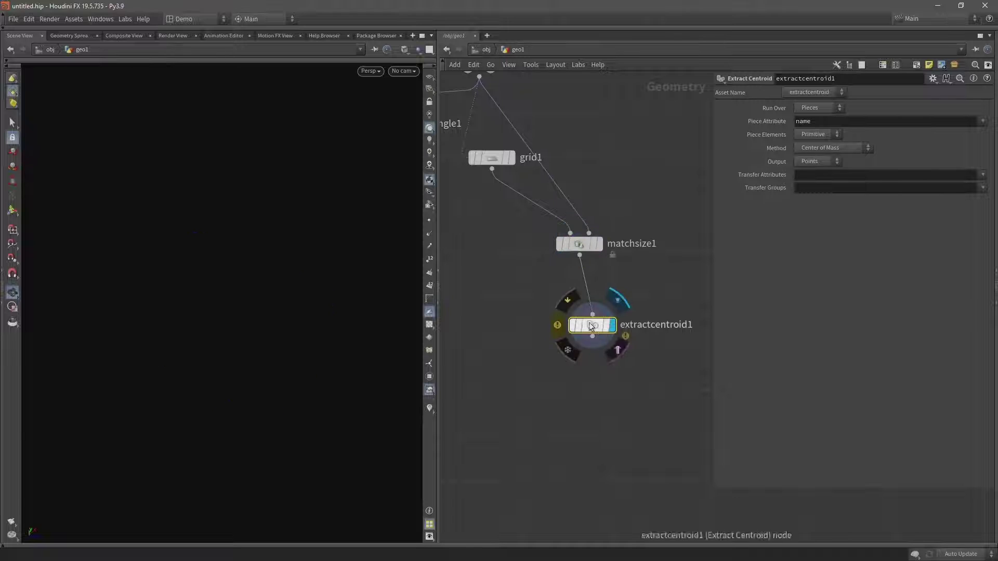
click(814, 107)
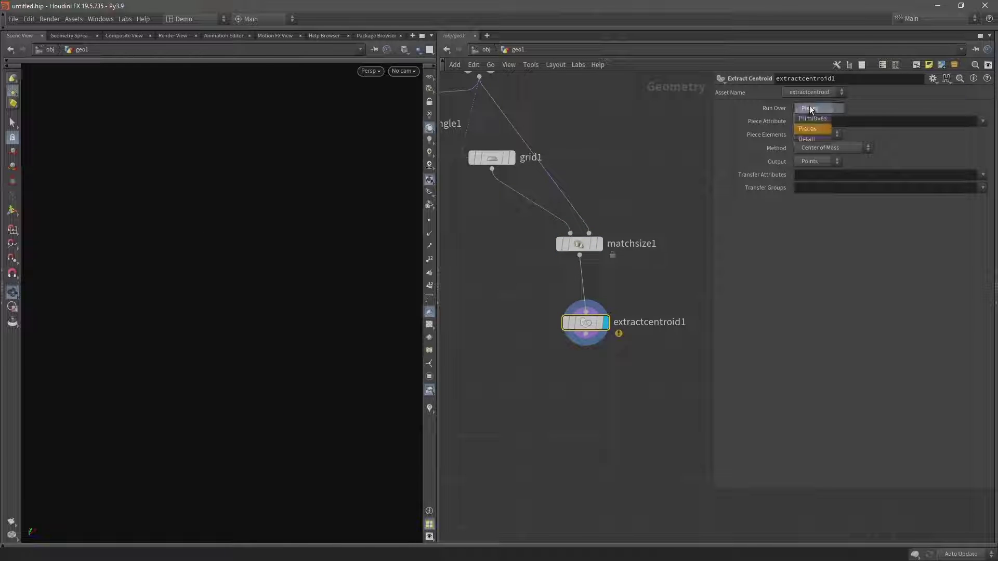
click(809, 120)
drag(588, 326, 583, 323)
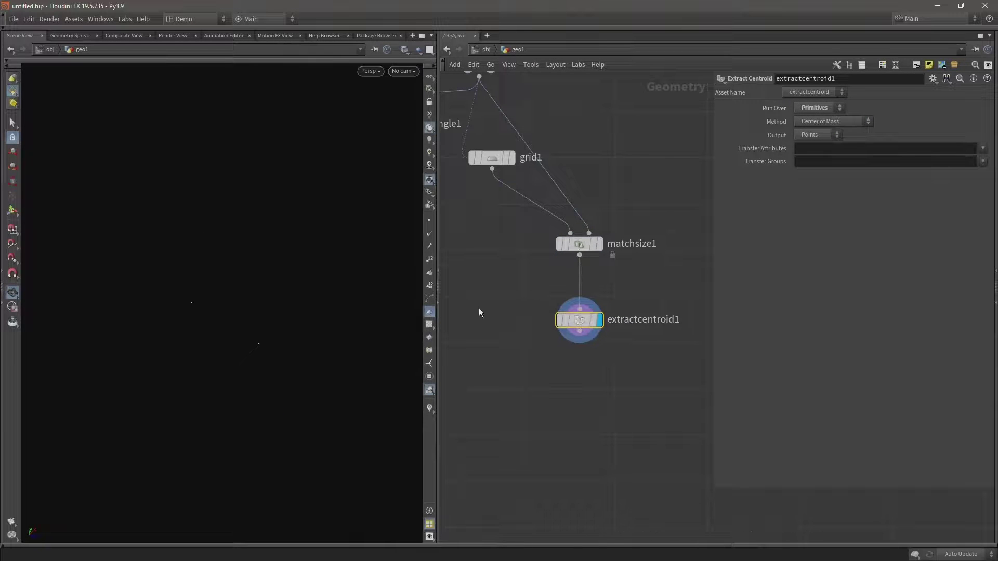
drag(276, 322, 250, 344)
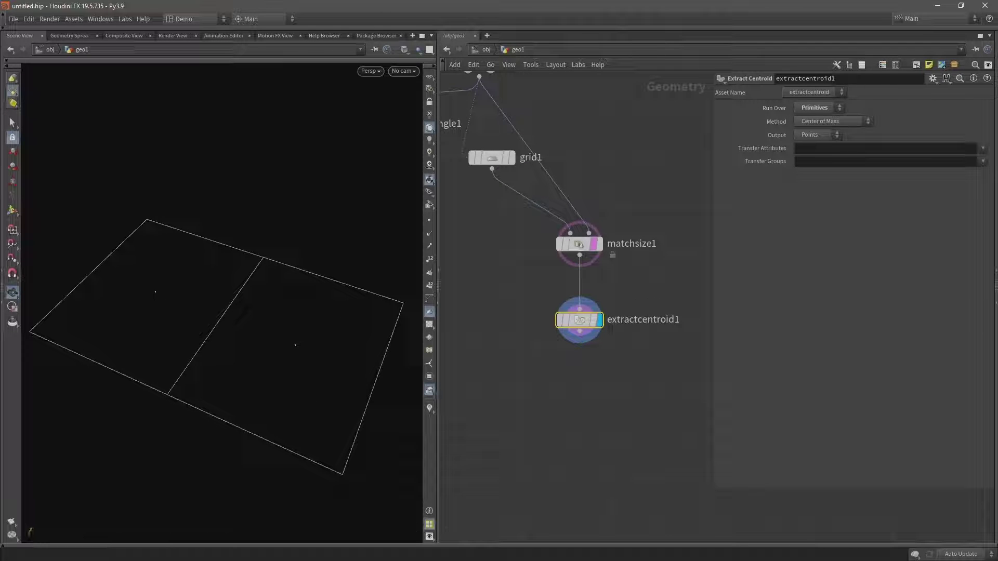
middle_drag(603, 360, 606, 262)
click(594, 257)
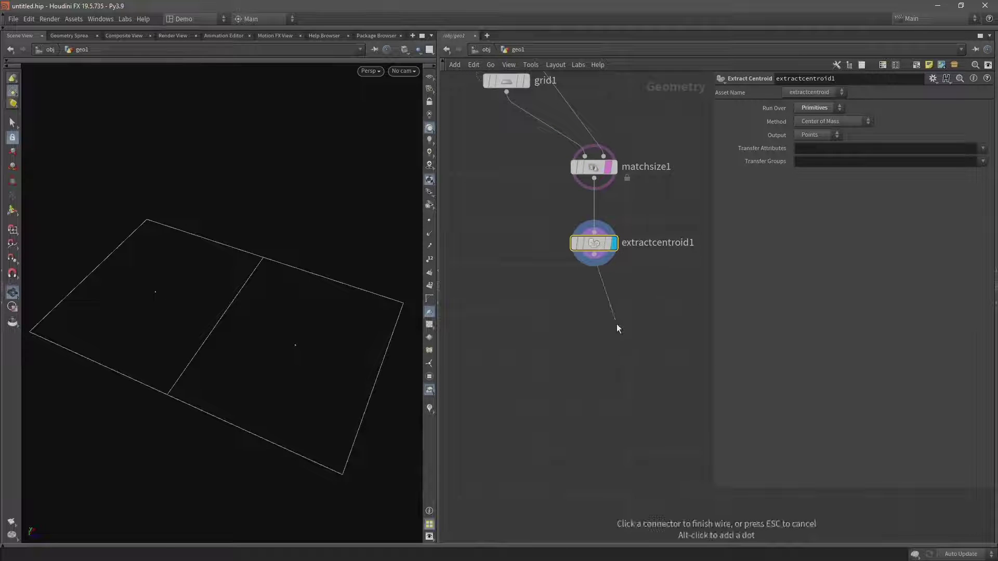
Place a Connectivity node below extractcentroid1 that writes a Point class attribute.
key(Tab)
text(con)
key(Return)
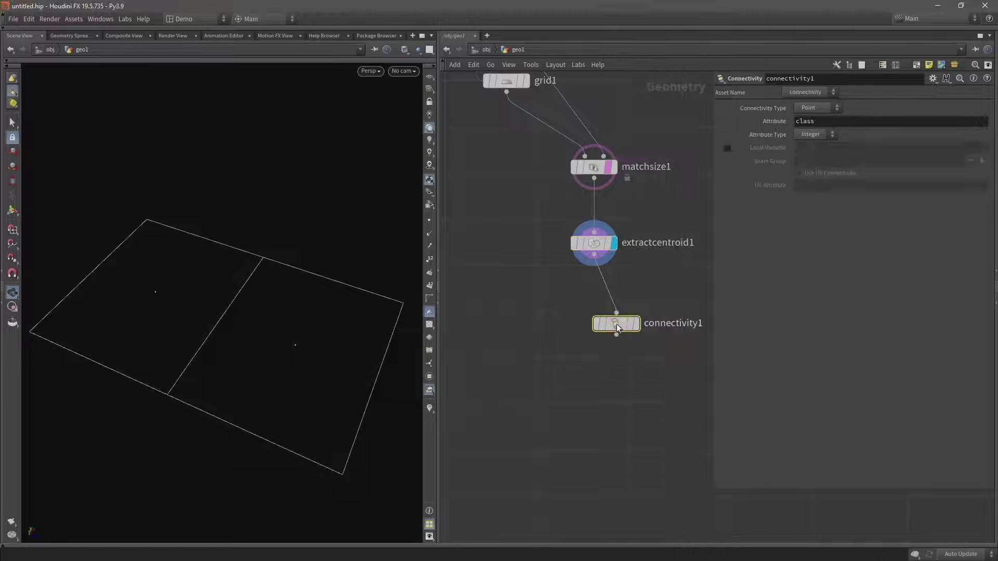
click(618, 323)
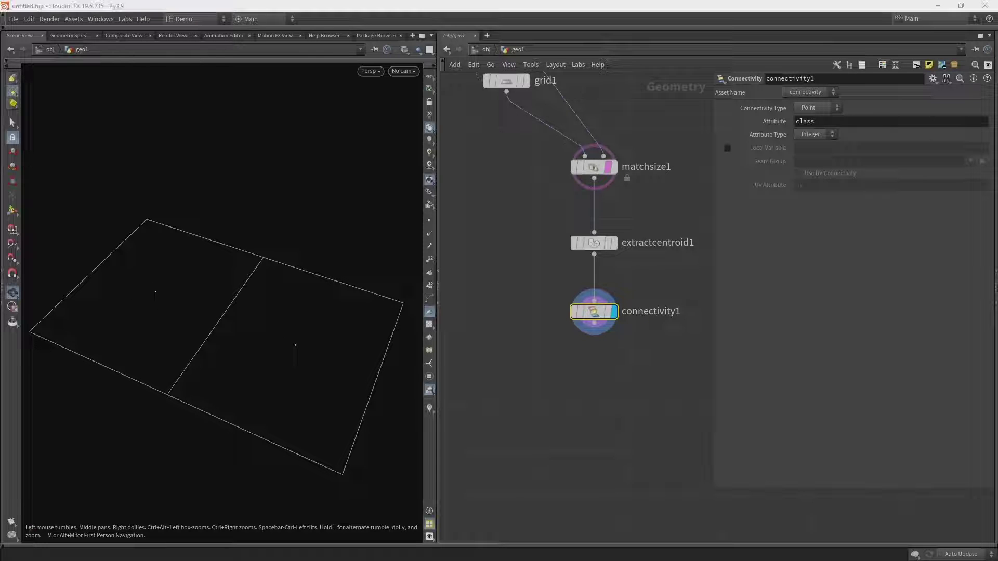
scroll(568, 287, down, 3)
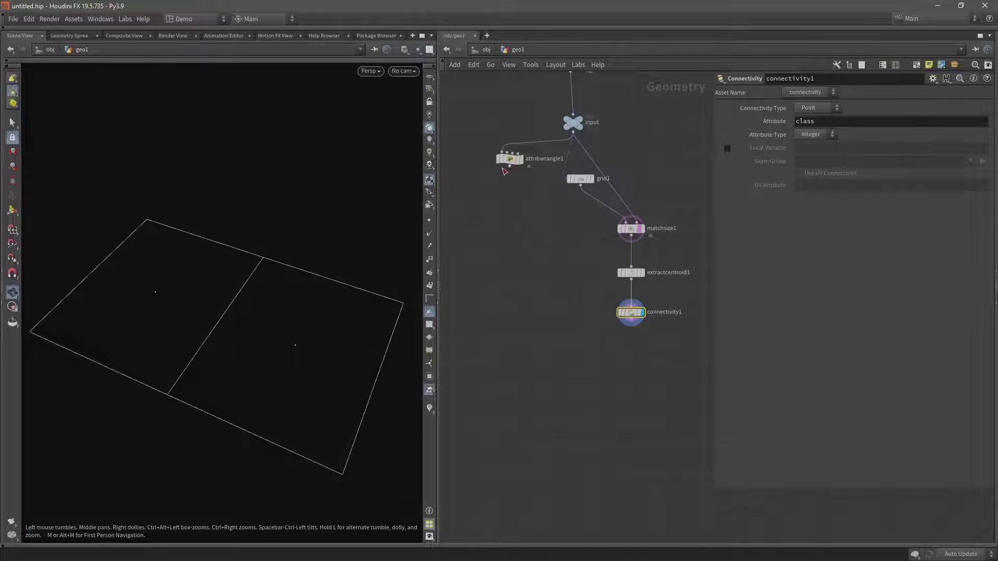
click(507, 166)
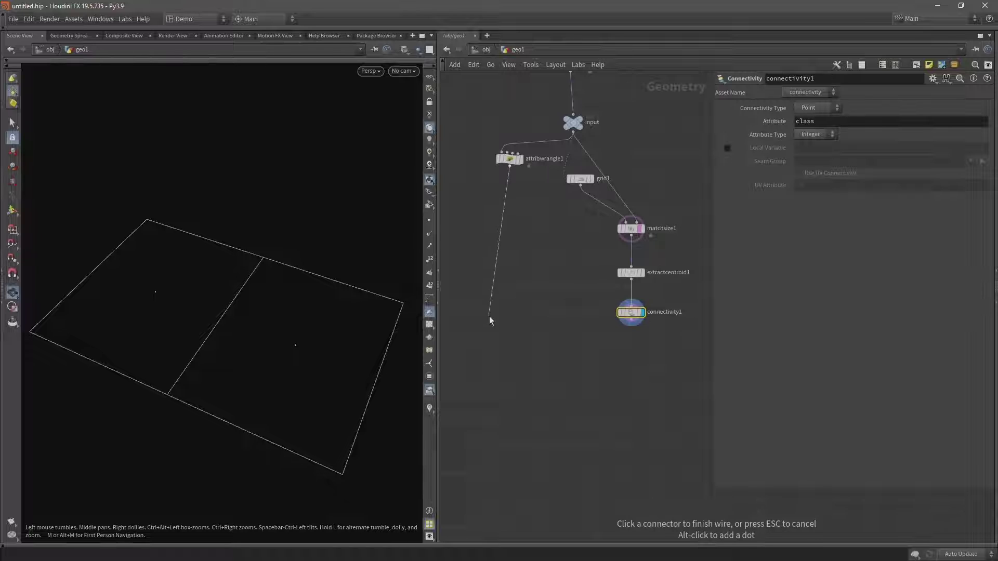
key(Tab)
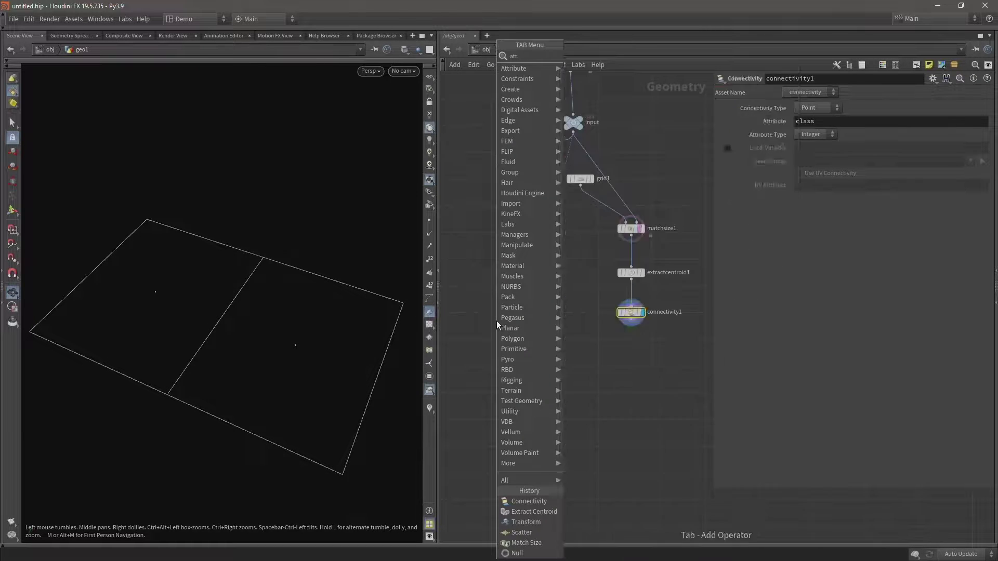
Add an Attribute Transfer node after attribwrangle1, with connectivity1 as its second input.
text(attrib transfer)
key(Return)
click(582, 366)
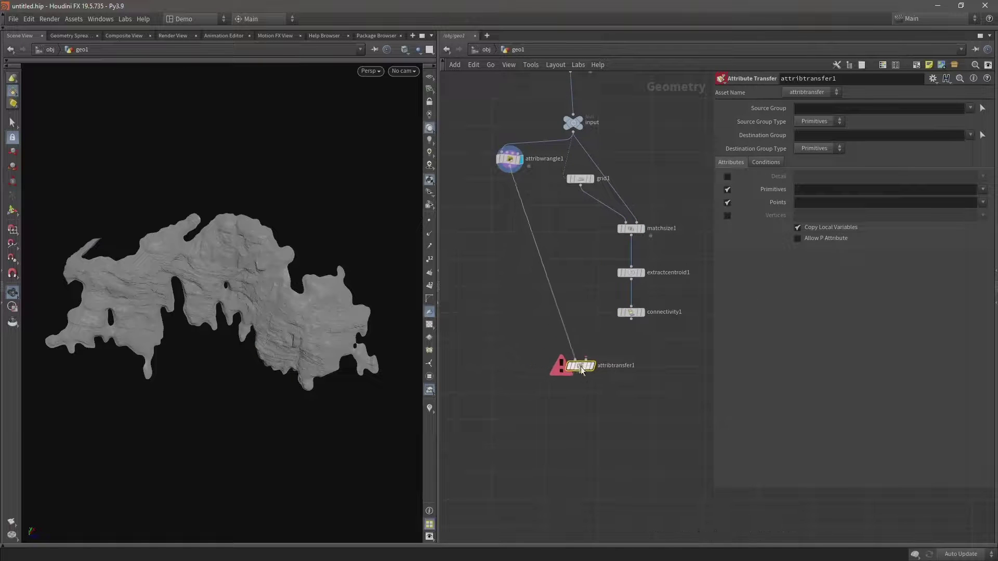
scroll(604, 336, up, 4)
click(643, 312)
click(578, 370)
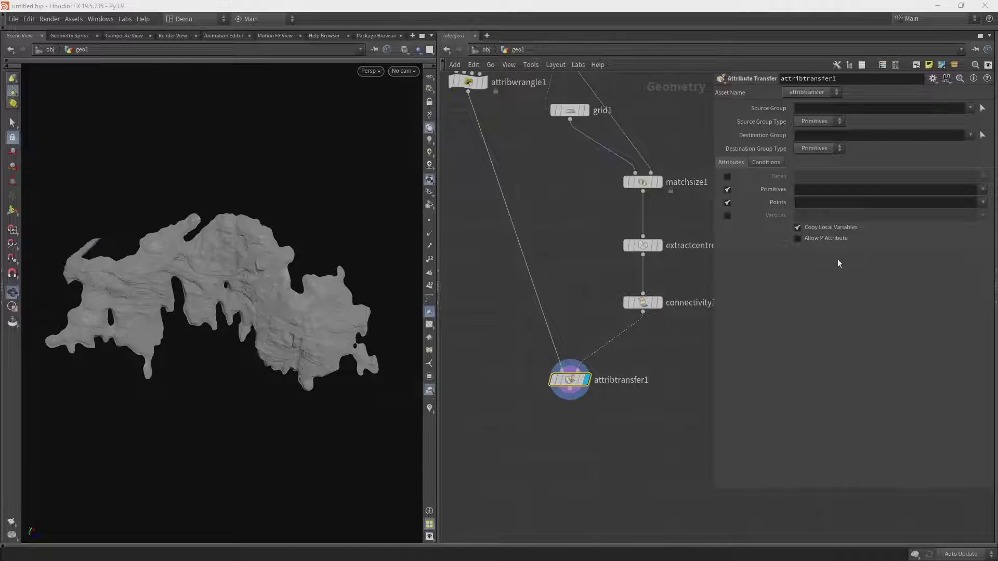
Turn off primitive attribute transfer and transfer only the point attribute class.
click(727, 189)
click(837, 203)
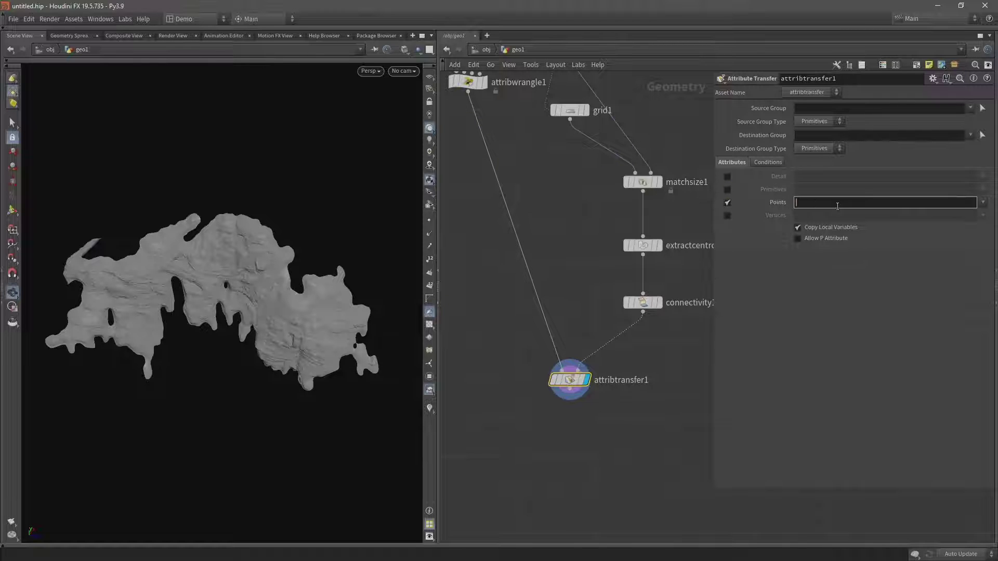
text(class)
key(Return)
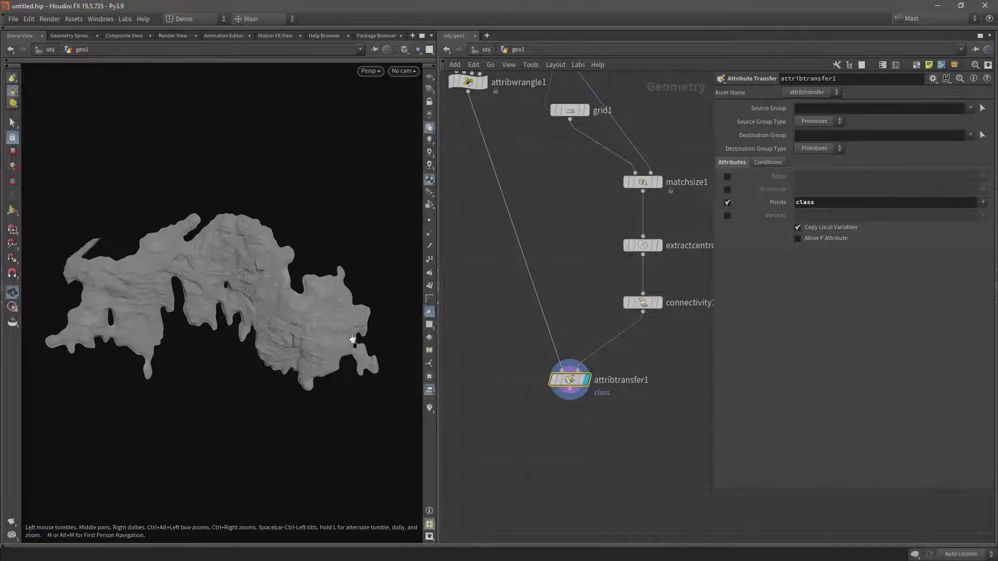
middle_drag(274, 341, 279, 316)
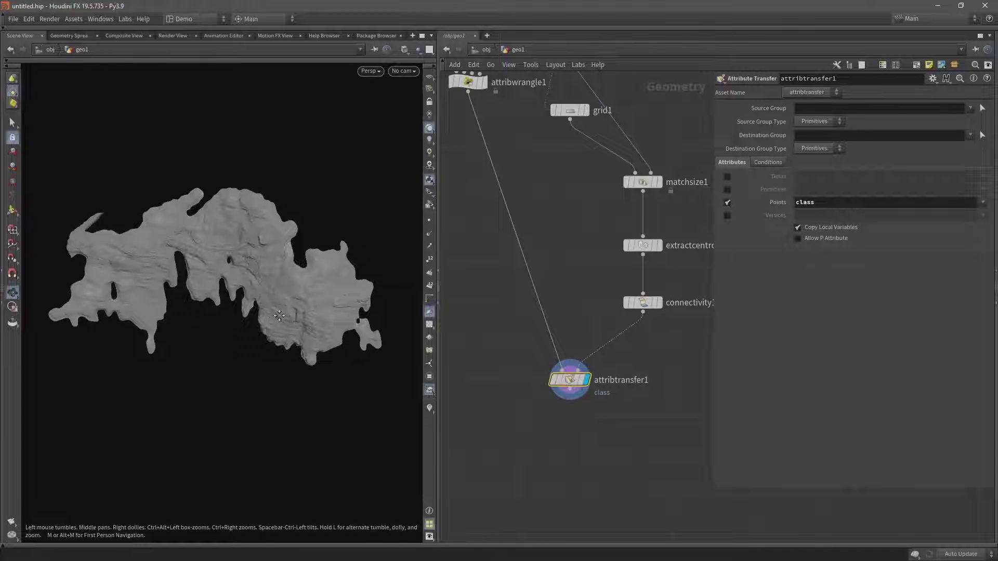
middle_drag(567, 423, 553, 365)
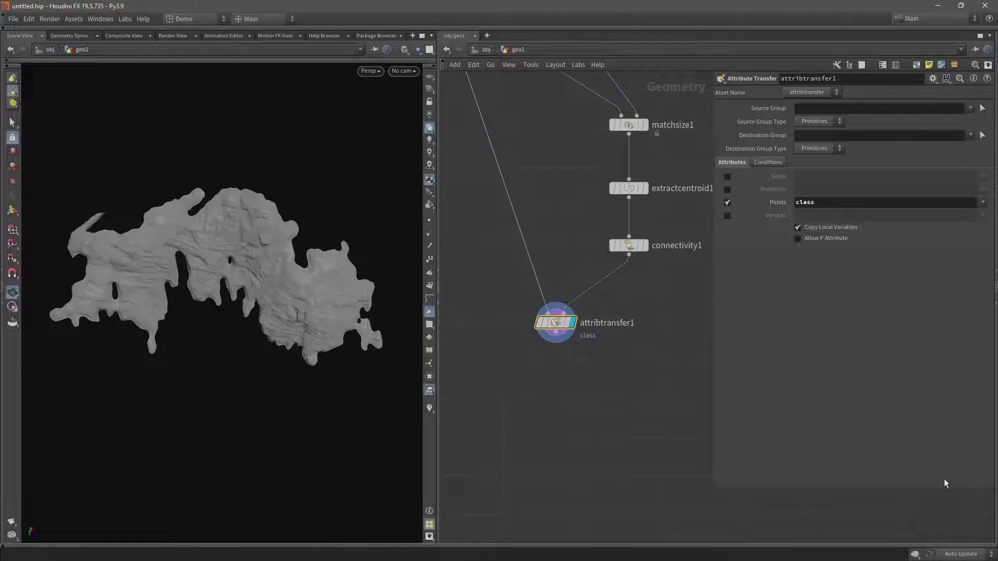
click(556, 341)
key(Tab)
text(a)
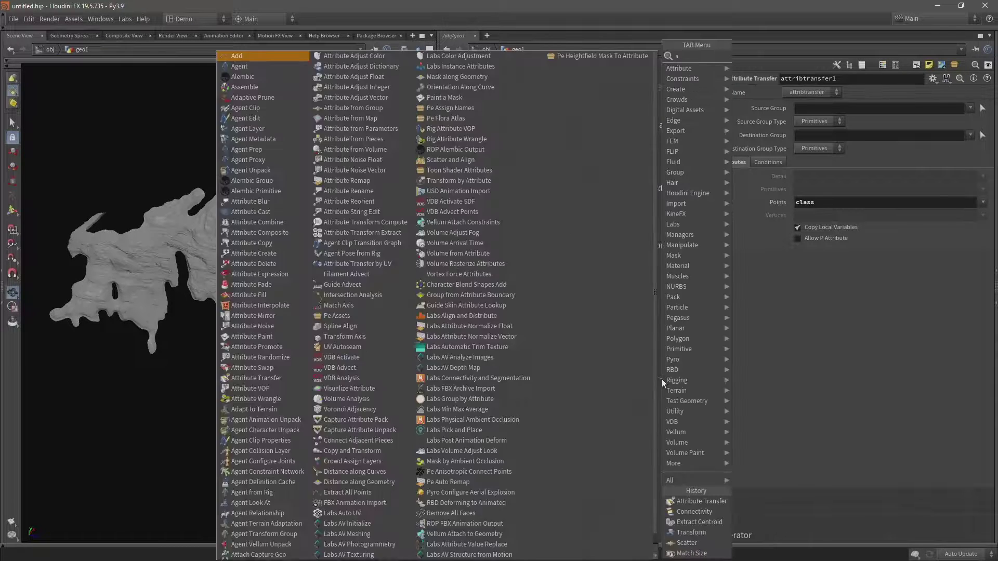
text(ttribwr)
key(Return)
click(662, 379)
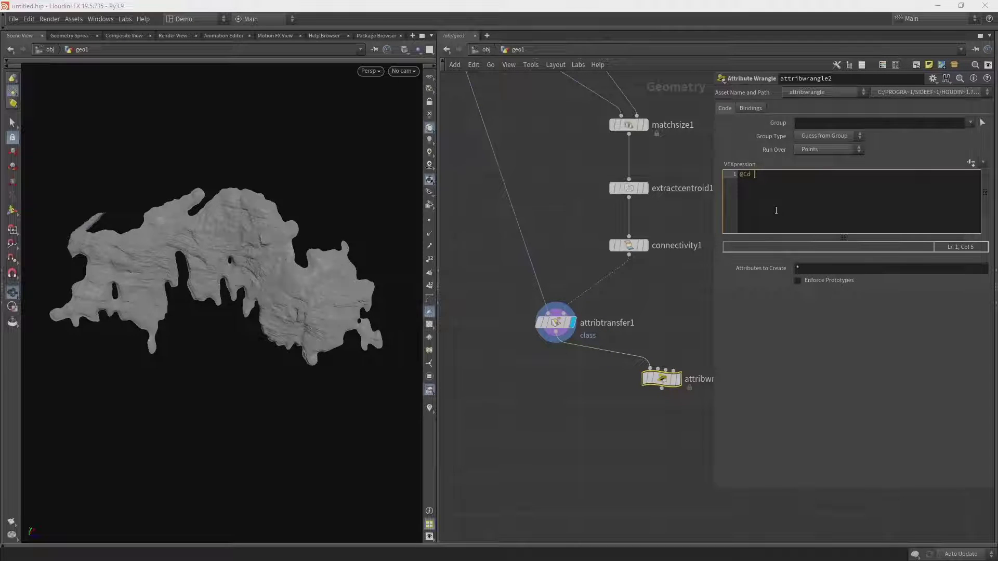
text(= rand()
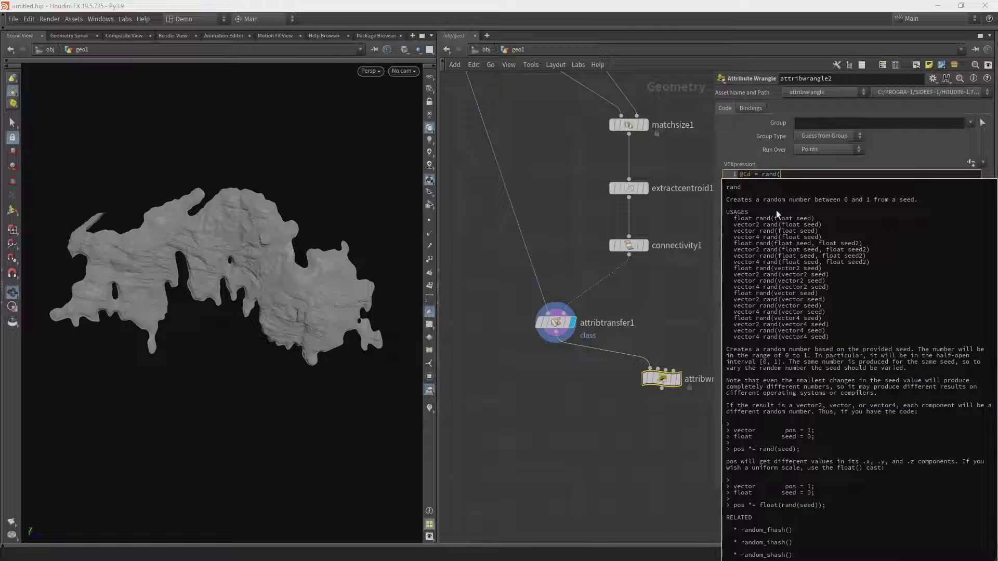
text(@class)
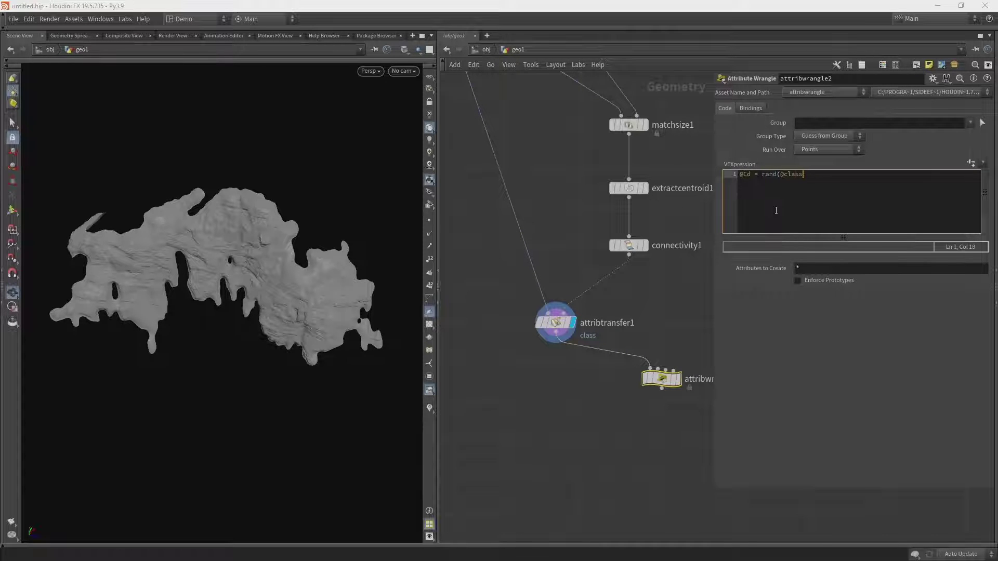
text();)
click(679, 378)
click(731, 162)
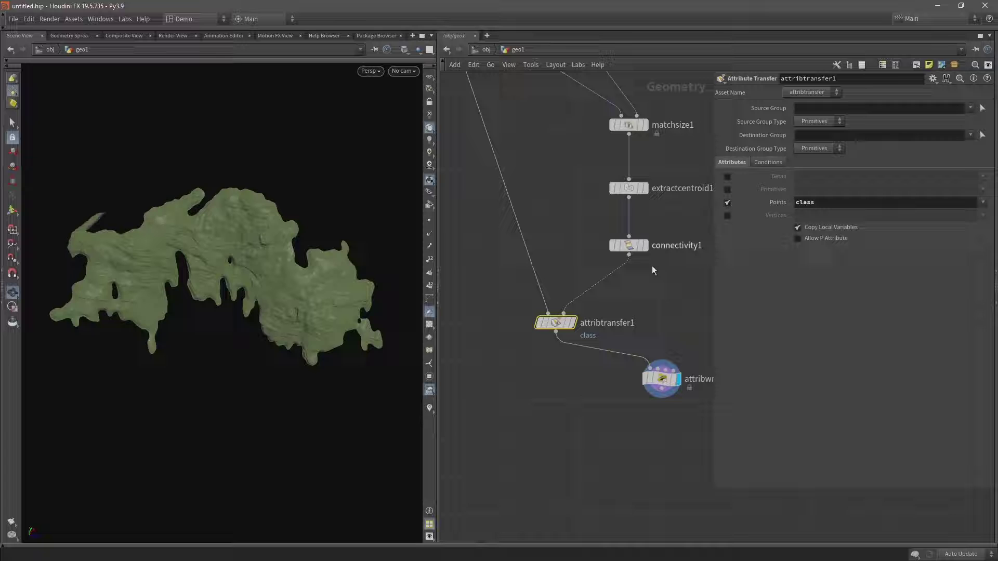
Disable attribtransfer1's Distance Threshold in Conditions and place attribwrangle2 directly below it.
click(657, 388)
drag(516, 362, 596, 295)
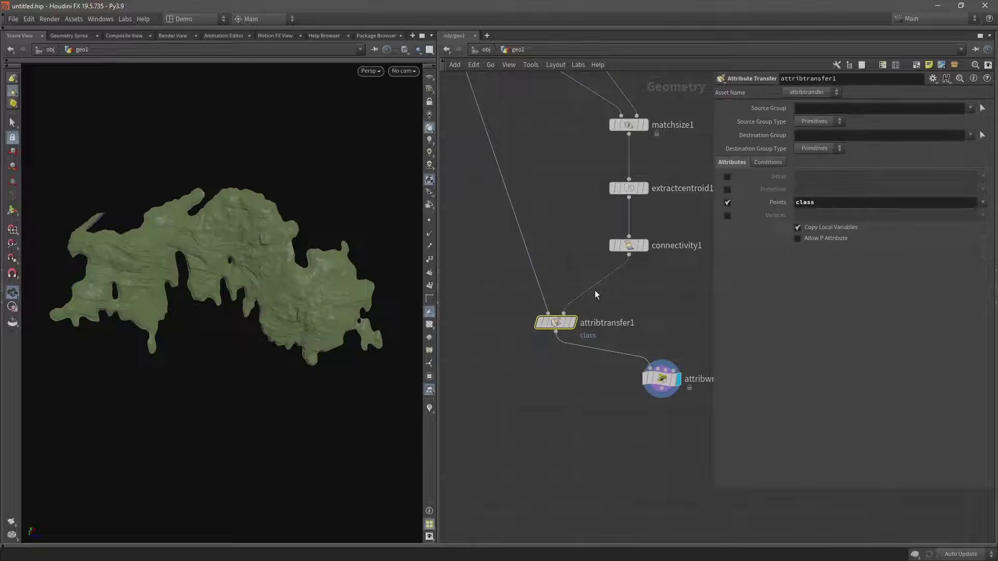
click(761, 162)
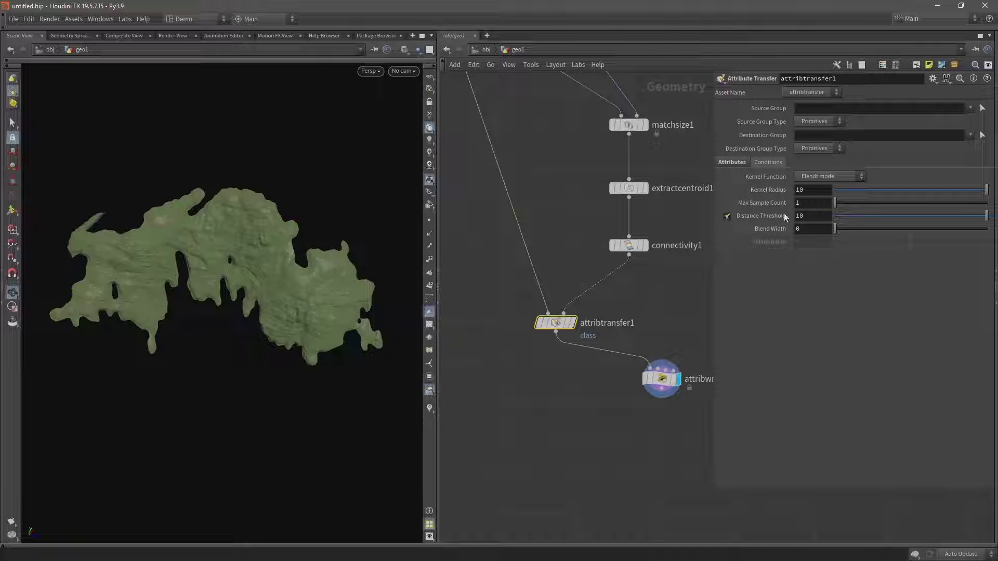
click(727, 216)
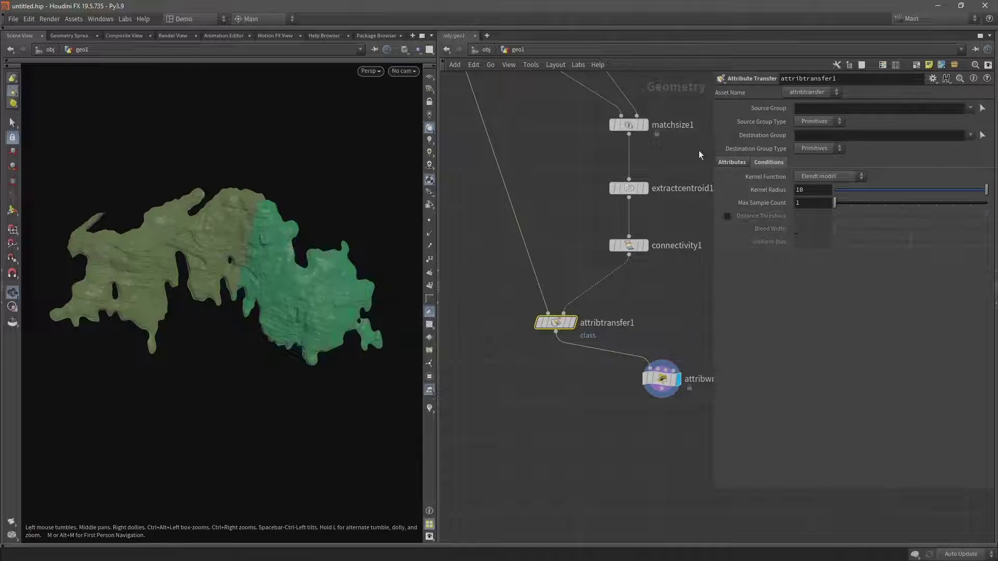
click(731, 162)
scroll(265, 291, up, 5)
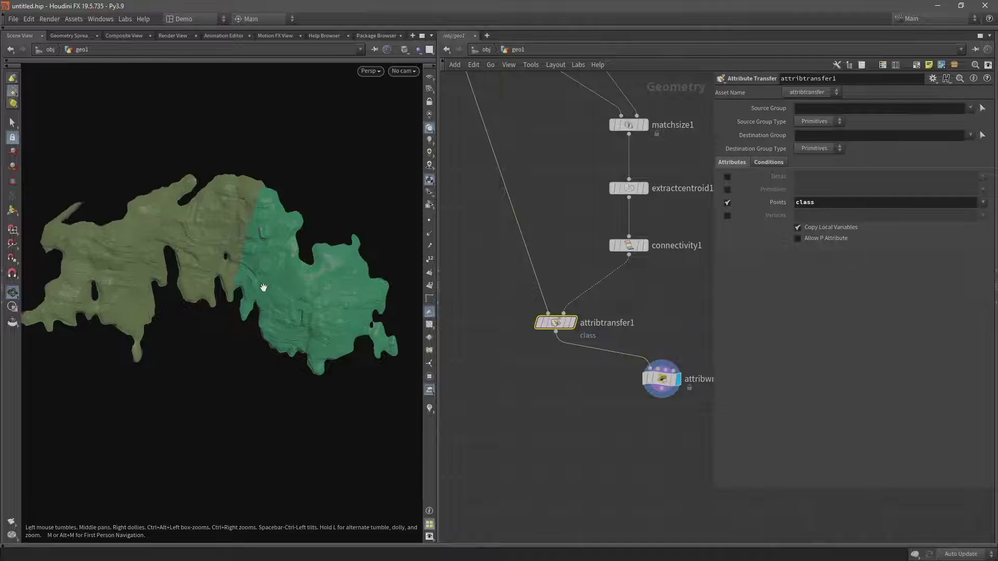
scroll(284, 278, down, 4)
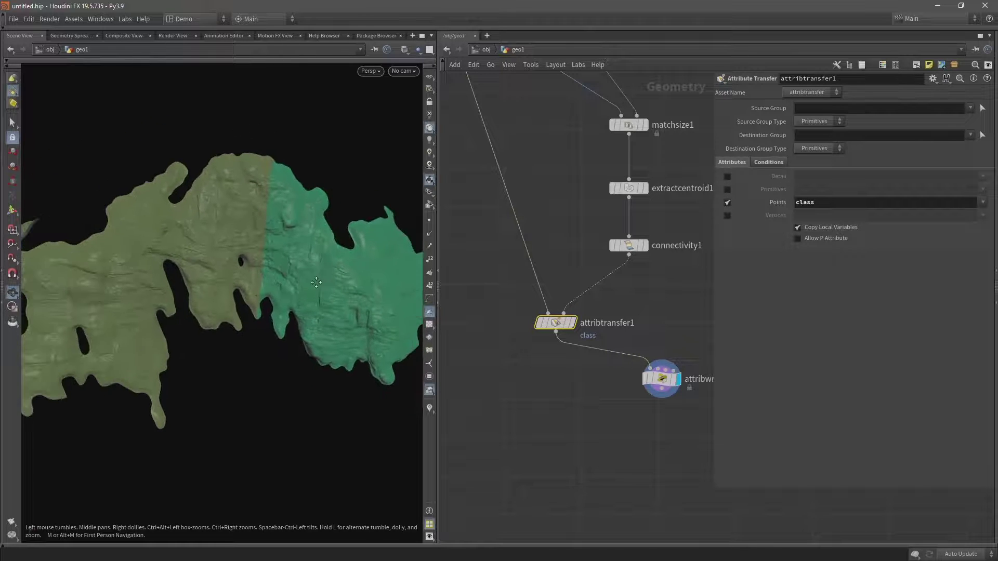
drag(662, 380, 554, 423)
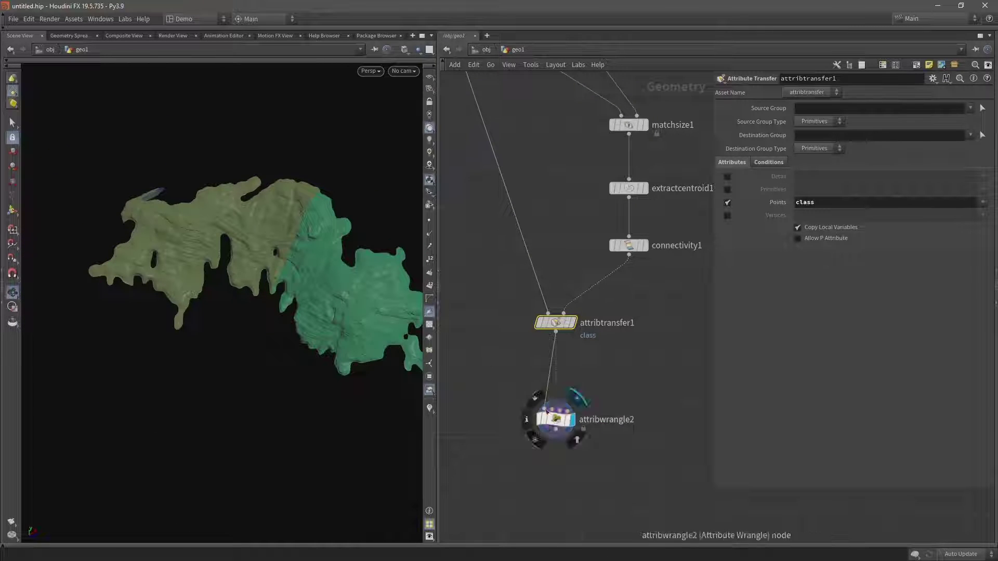
Insert an Attribute Promote before attribwrangle2 that promotes class to Primitive.
key(Tab)
text(att)
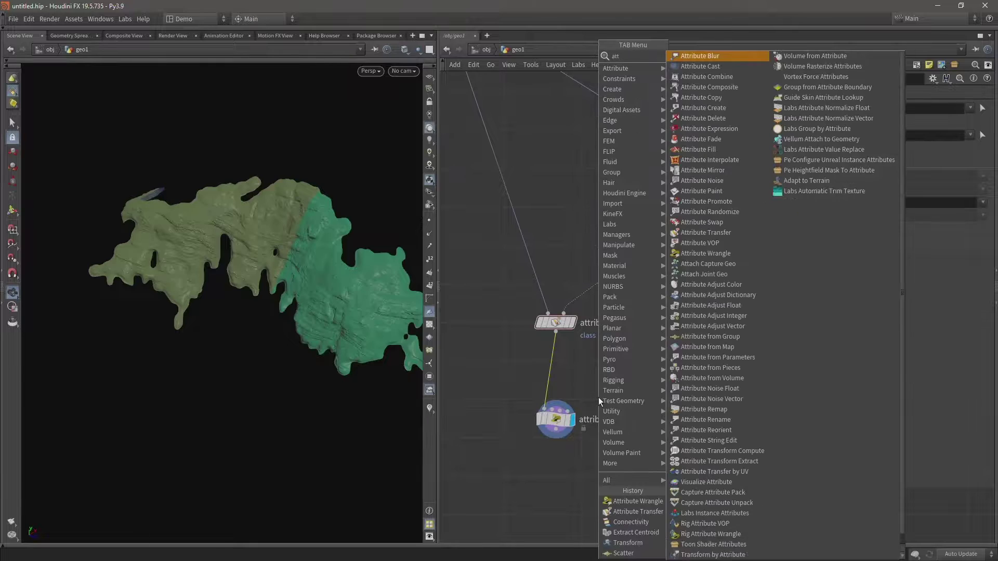
text( prom)
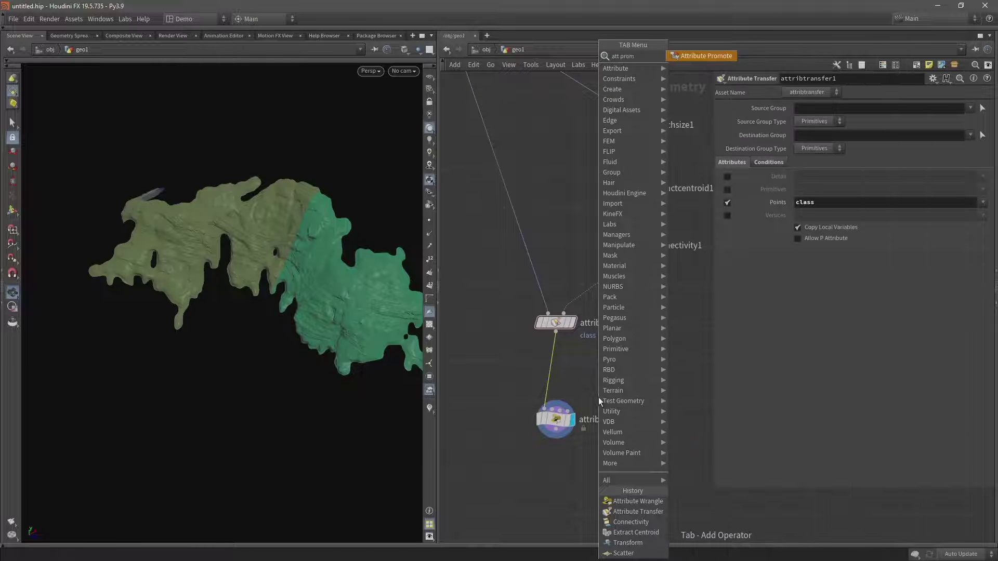
key(Return)
click(597, 398)
drag(600, 402, 558, 381)
click(574, 378)
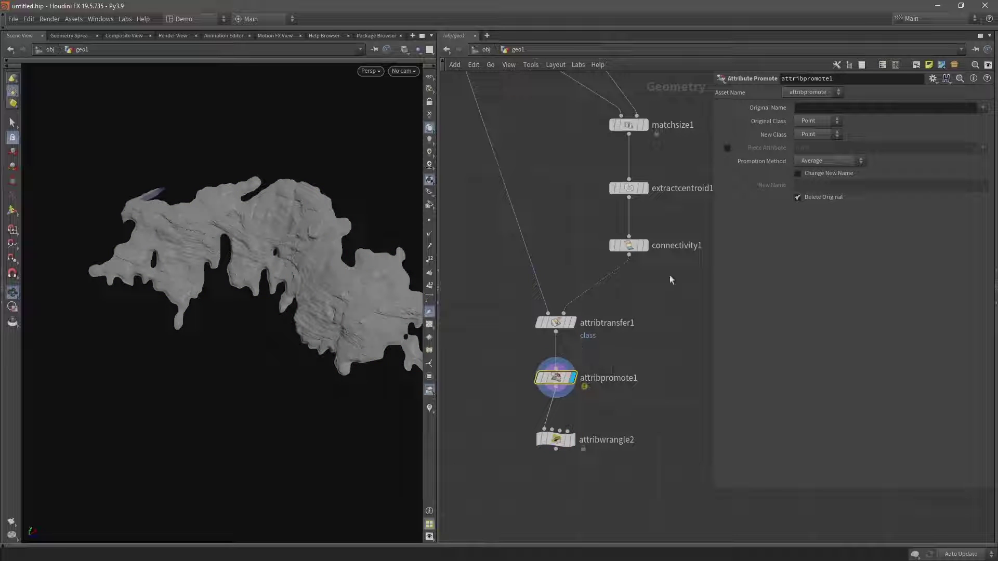
click(837, 108)
text(cl)
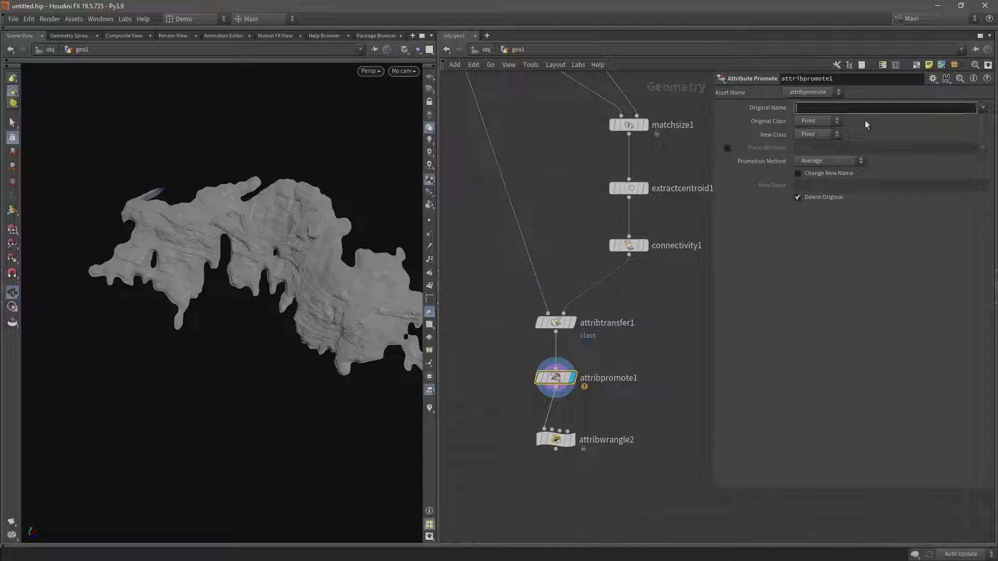
text(ass)
key(Return)
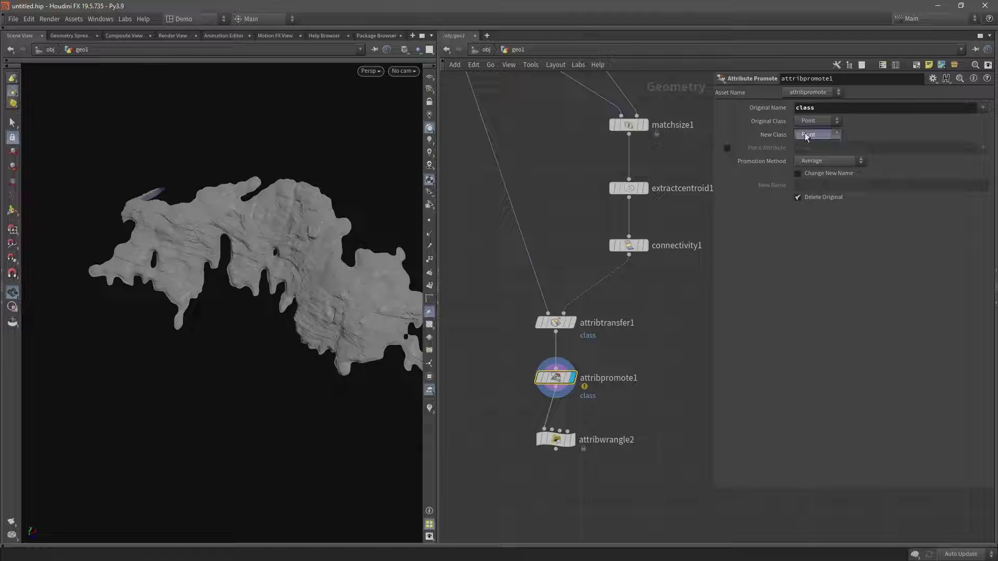
click(805, 134)
click(814, 155)
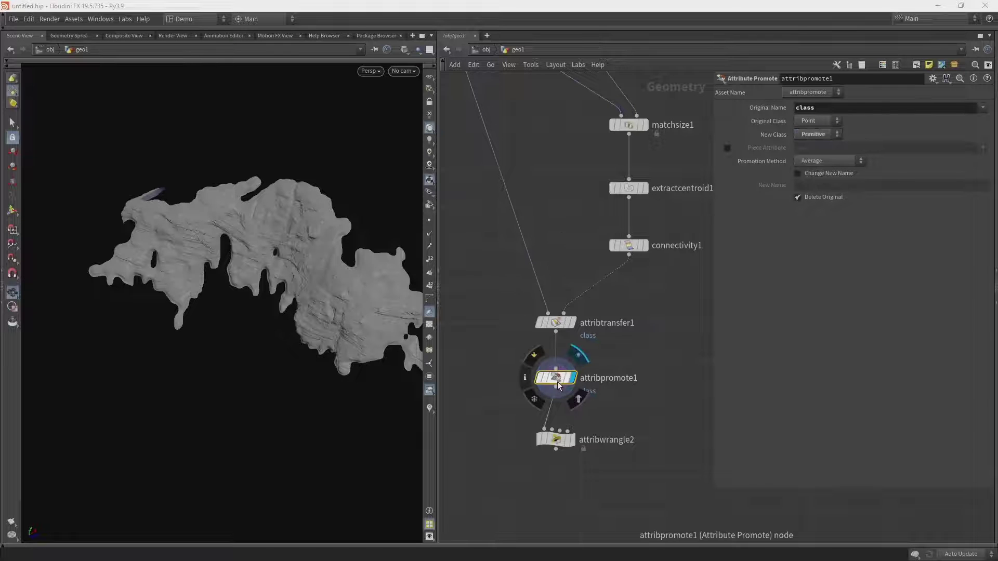
Set attribwrangle2's Run Over to Primitives.
click(573, 443)
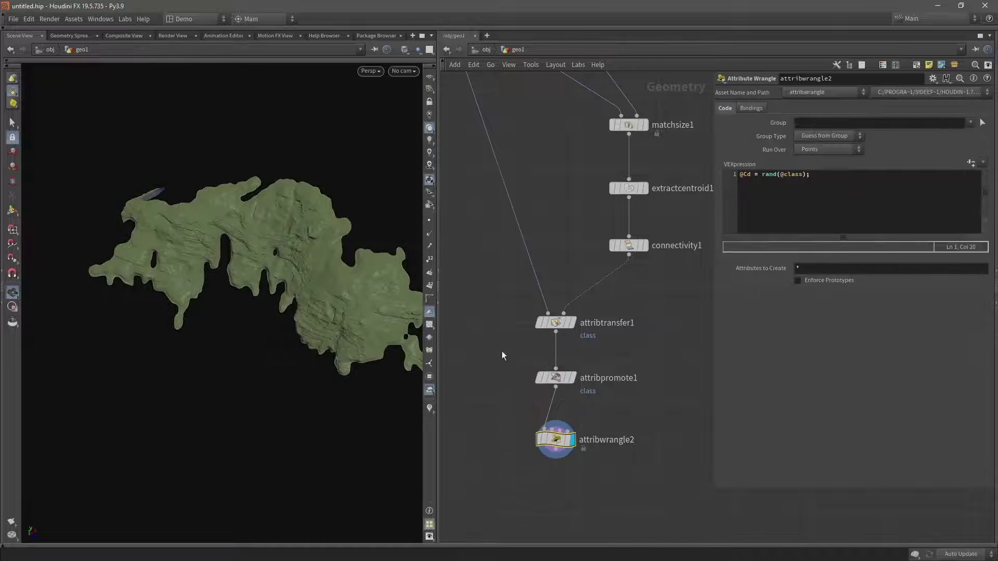
click(821, 150)
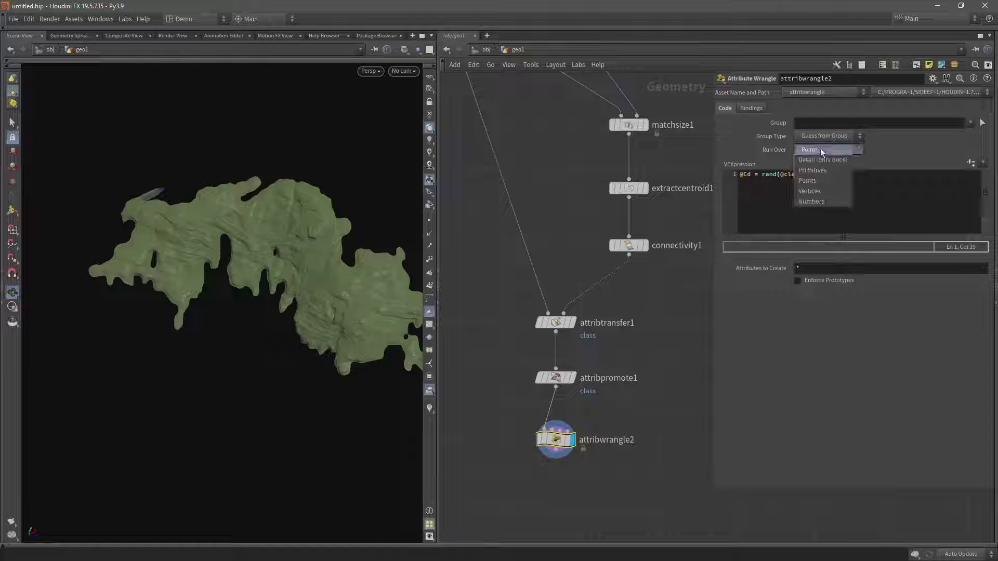
click(814, 150)
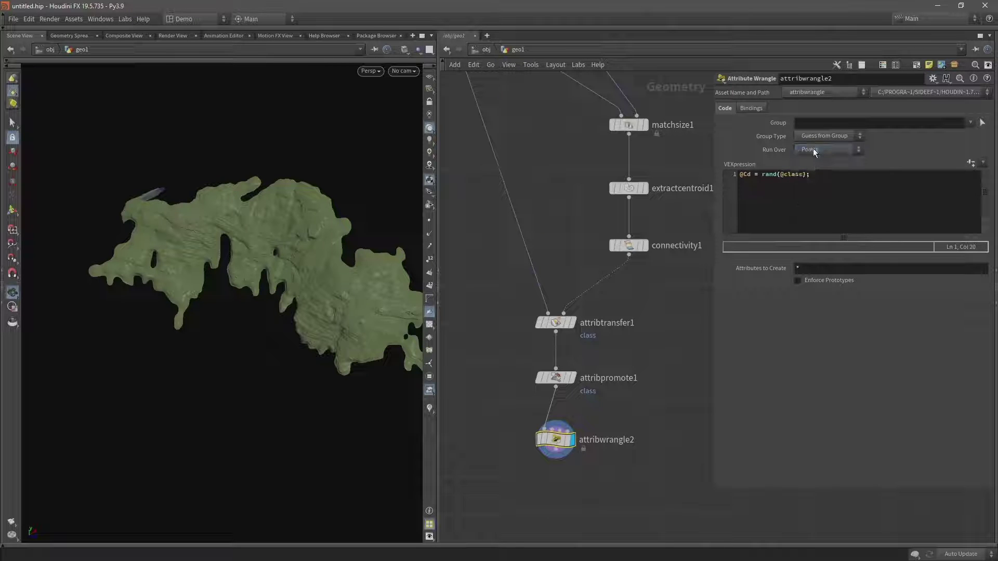
click(813, 148)
click(813, 170)
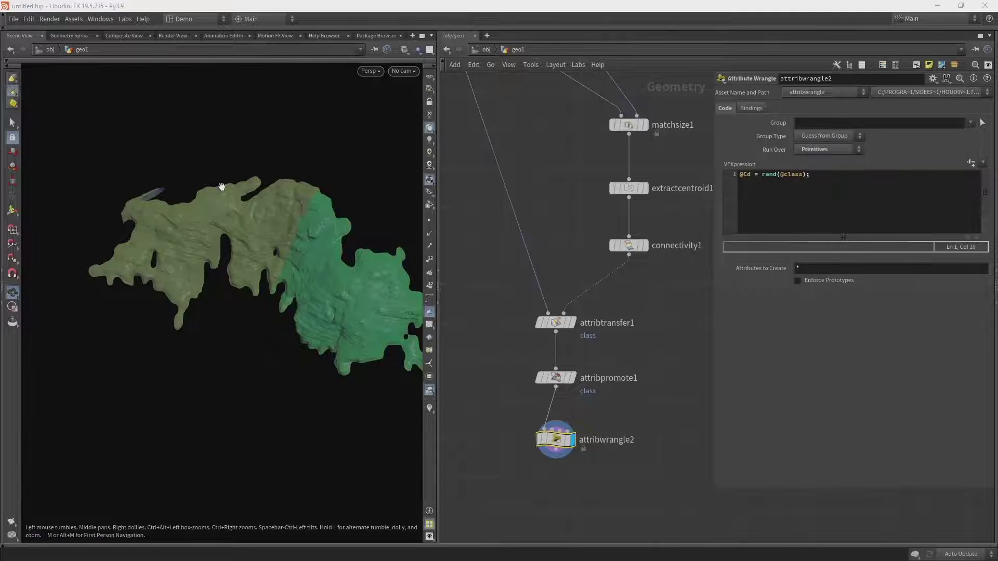
Set attribpromote1's promotion method to Maximum.
click(556, 378)
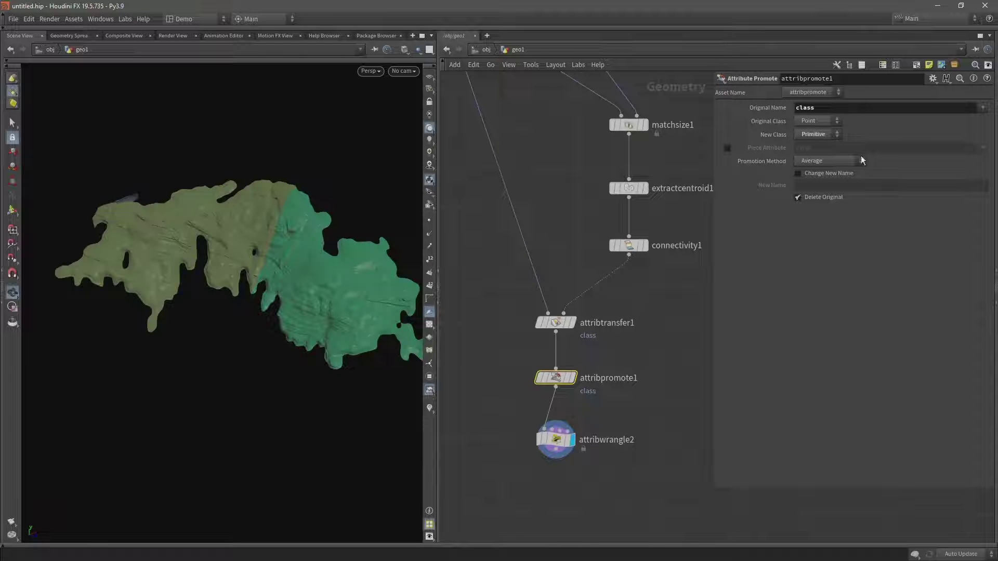
click(818, 162)
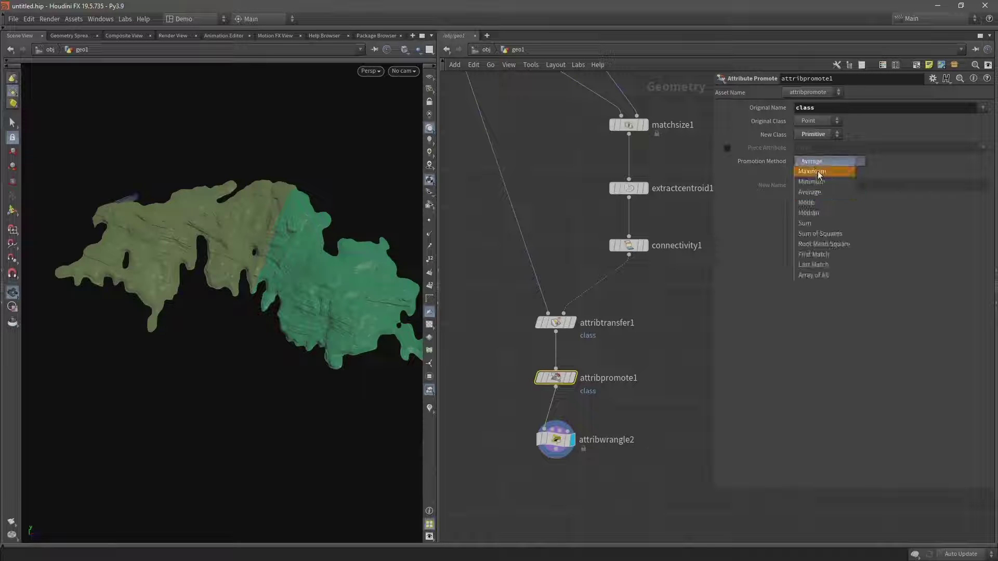
click(818, 171)
click(820, 162)
click(823, 163)
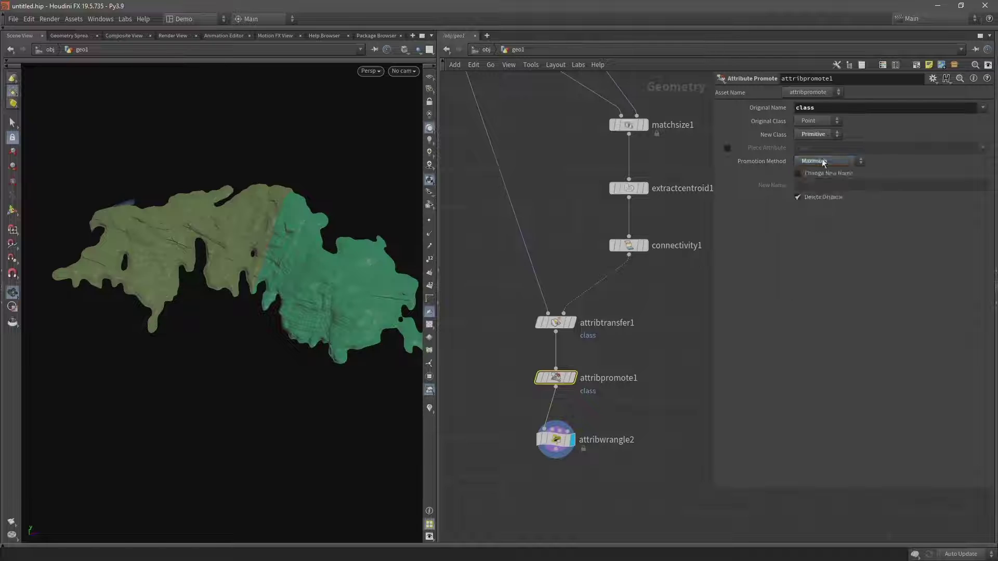
scroll(262, 246, up, 10)
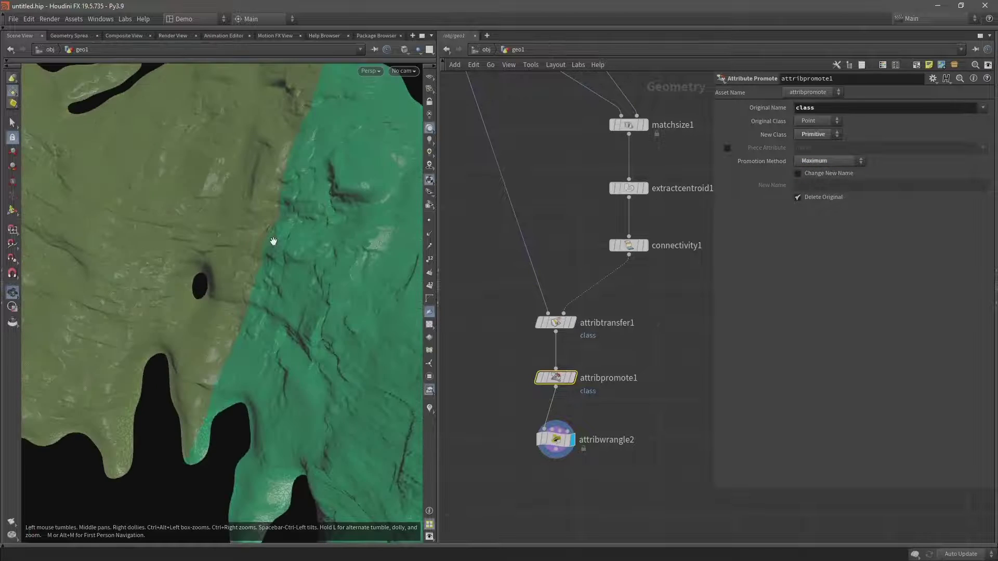
scroll(273, 239, up, 6)
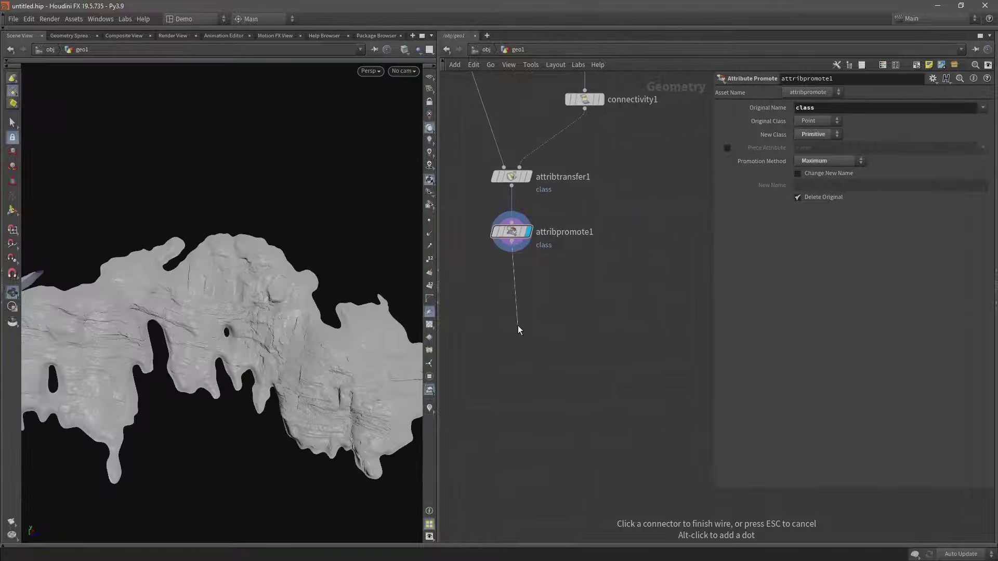
Add an attribute wrangle below attribpromote1 and name it unreal_name_attrib.
key(Tab)
text(att)
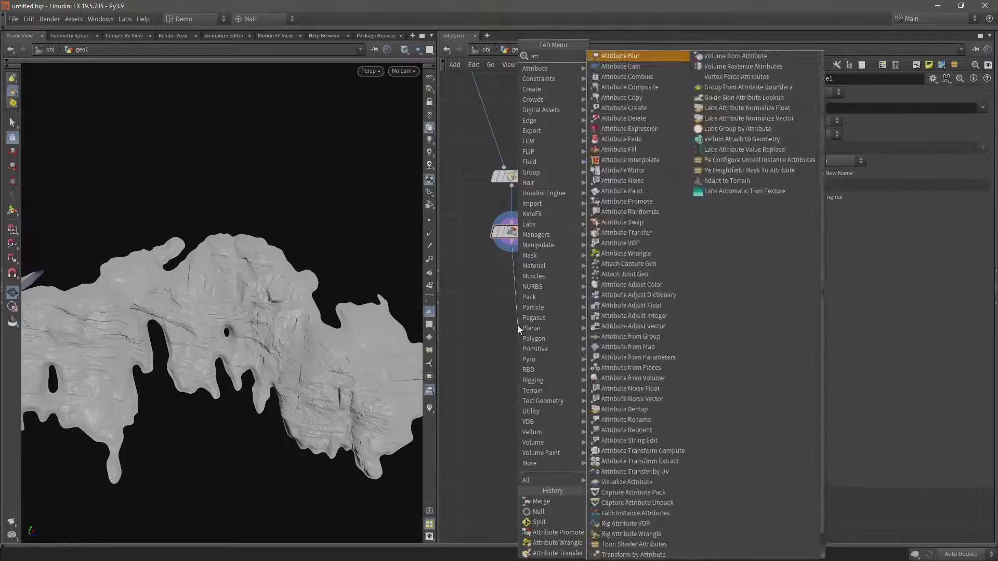
text( wr)
key(Return)
click(518, 325)
double_click(564, 326)
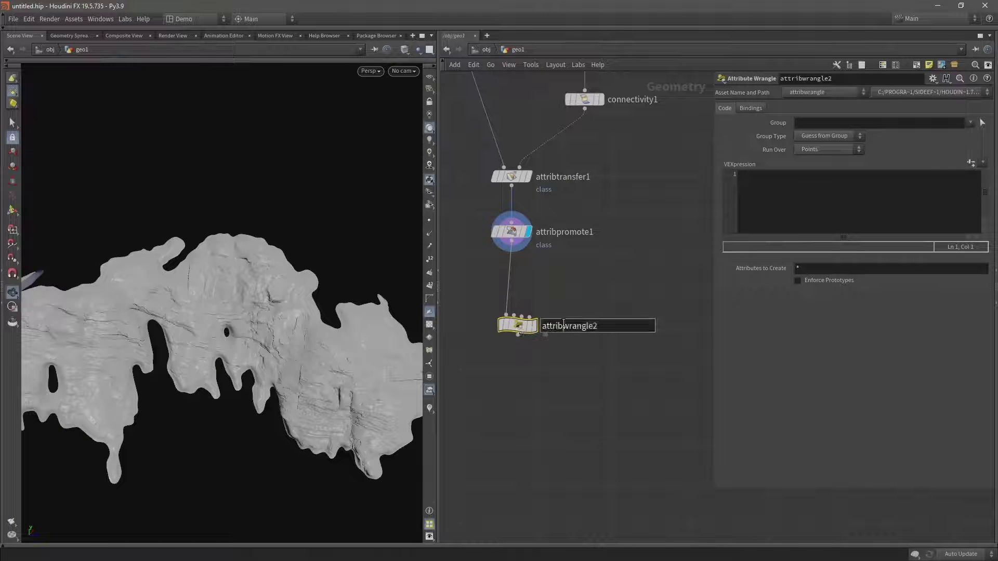
text(unreal_)
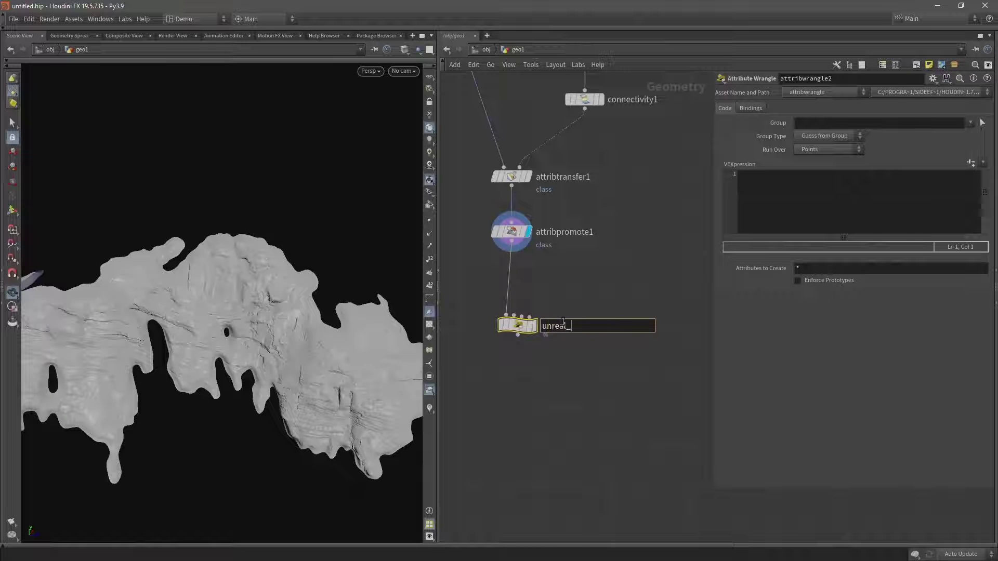
text(name_attrib)
key(Return)
drag(534, 326, 527, 299)
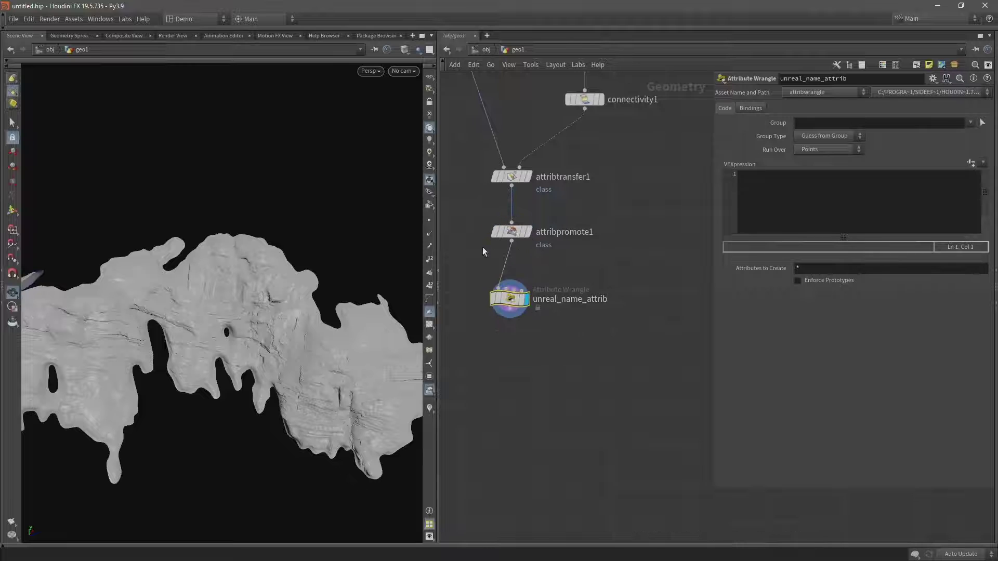
With the Geometry Spreadsheet open, enter s@unreal_output_name = s@name; as the wrangle's VEX.
click(69, 35)
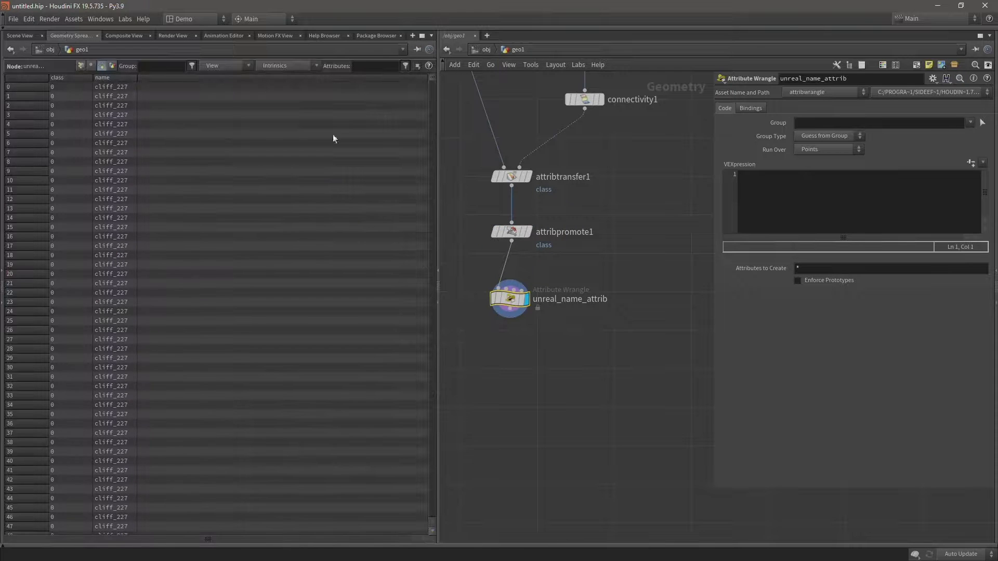
click(749, 179)
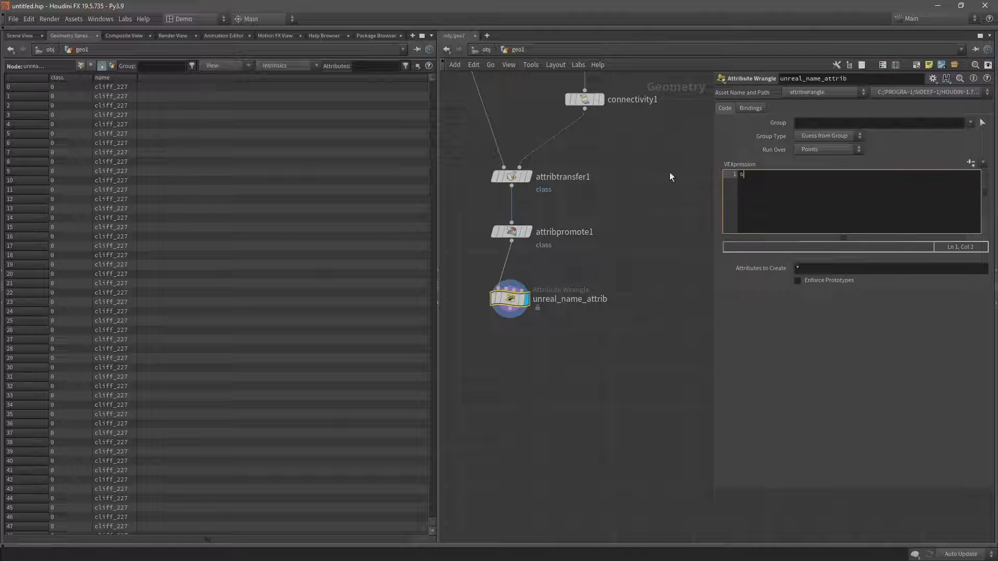
text(s@)
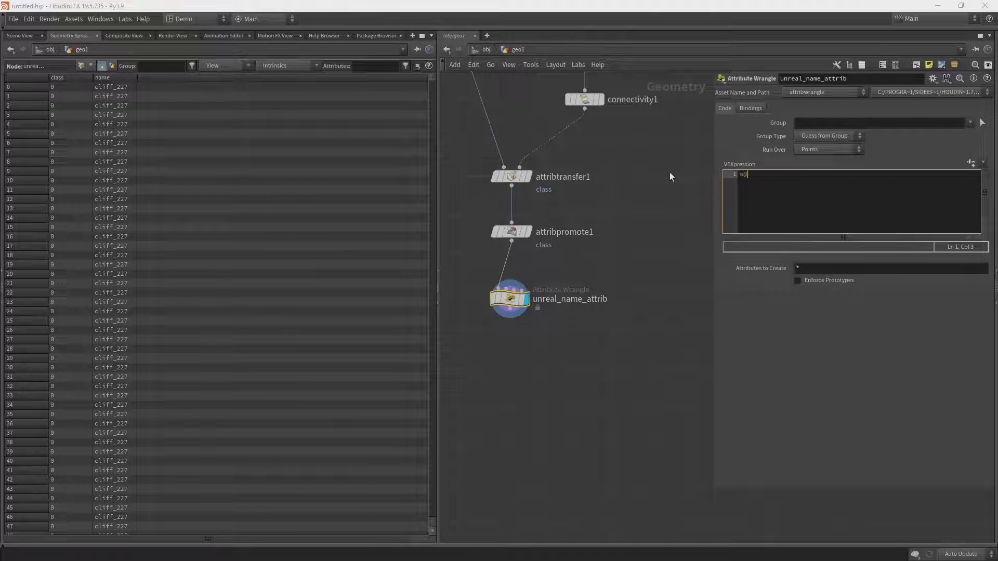
text(unreal_output_name =)
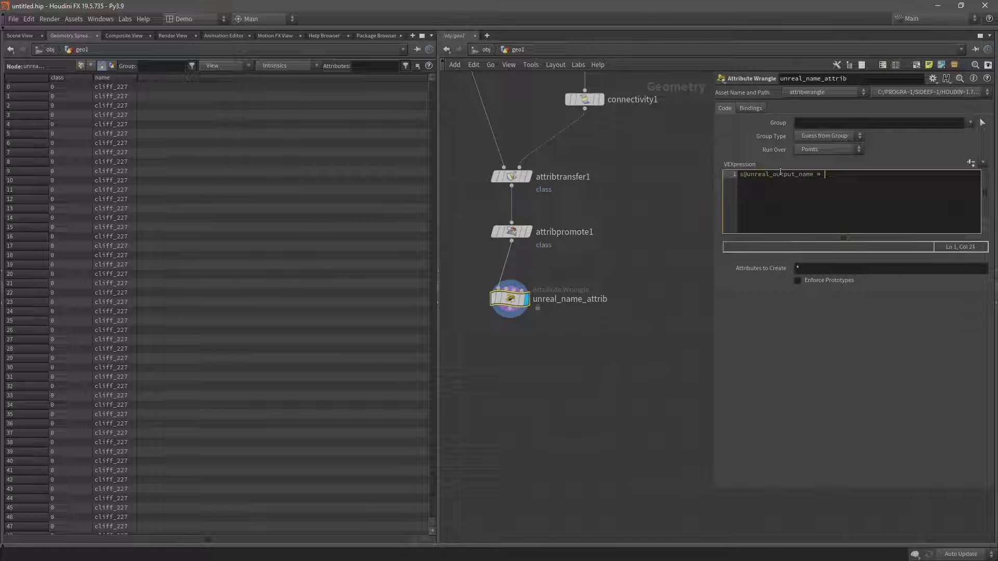
text(s@)
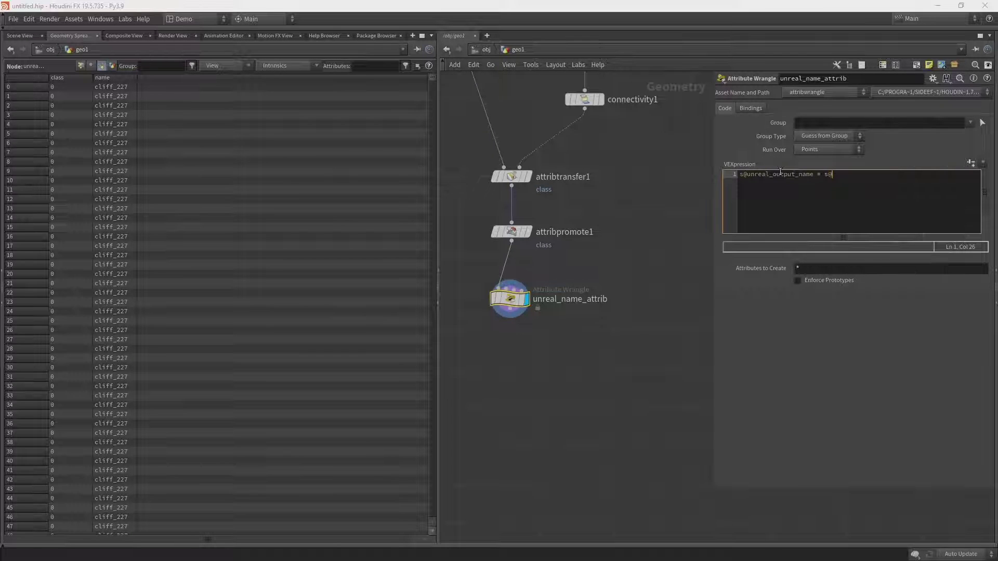
text(name;)
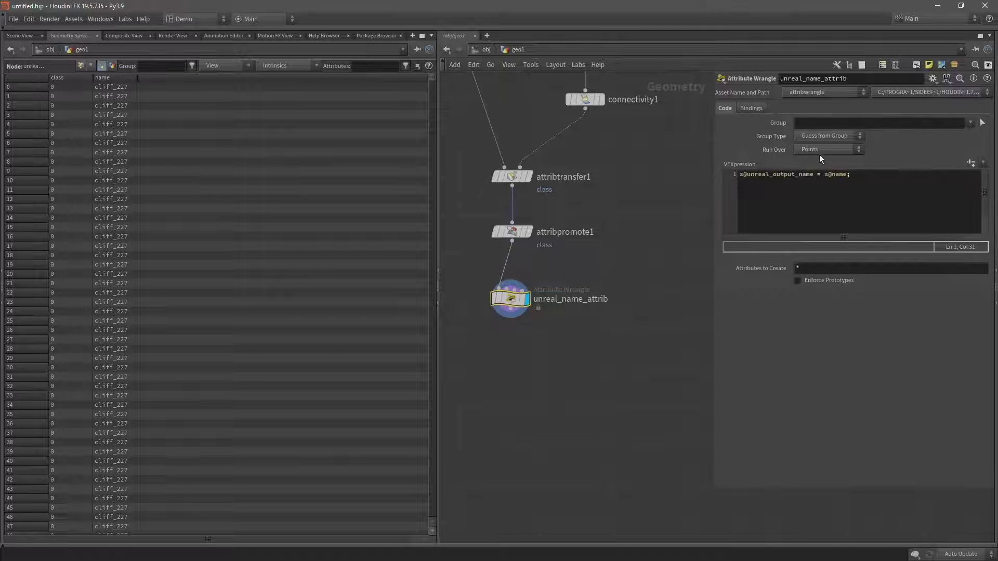
click(821, 151)
Run over Primitives and append + "_" + itoa( i@class ) to the unreal_output_name expression.
click(821, 168)
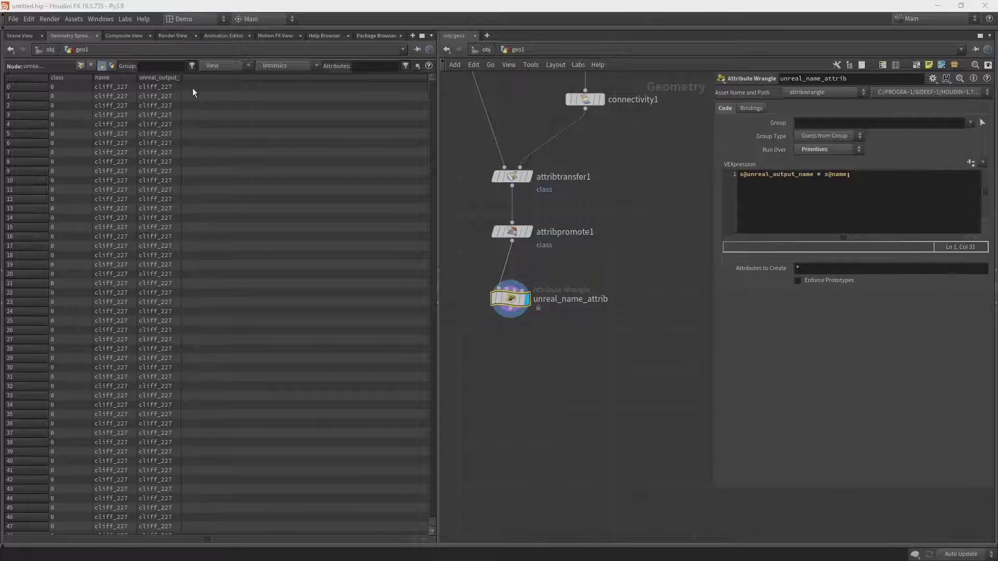
click(179, 79)
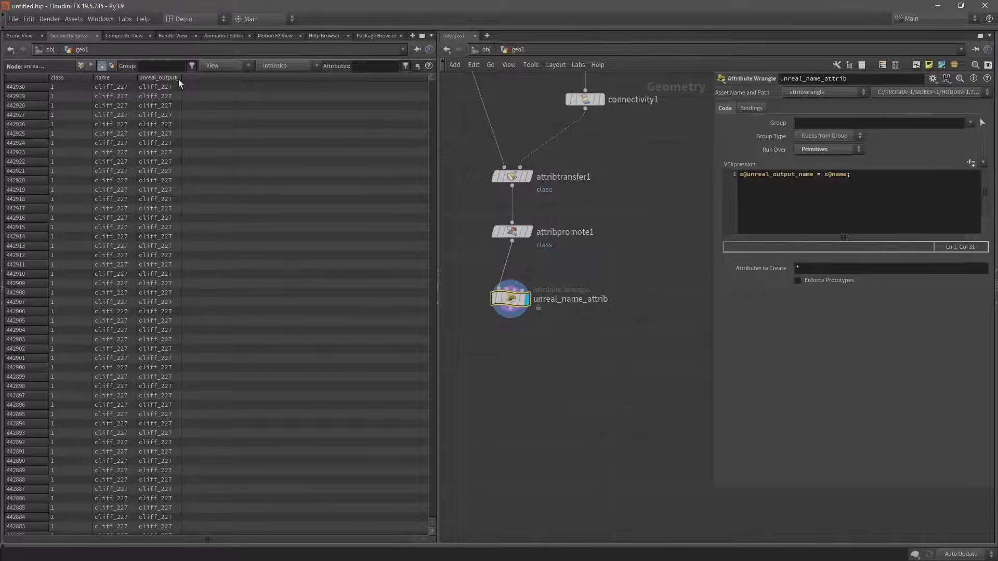
drag(181, 78, 224, 78)
click(860, 180)
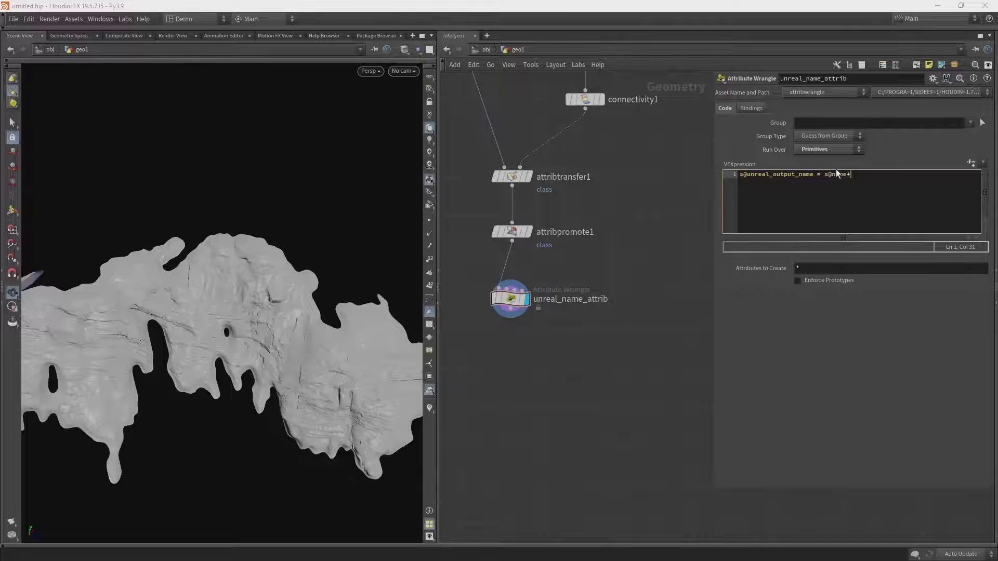
key(Left)
text(+ "_" + io)
key(Return)
text(( i@class );)
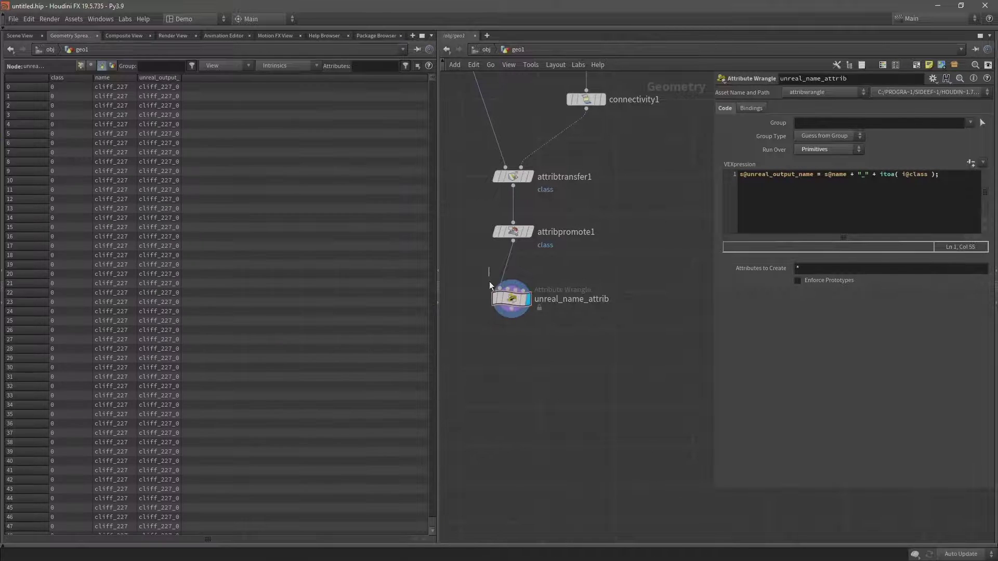
Check the resulting names like cliff_227_0 and cliff_227_1, then return to Scene View.
click(494, 296)
drag(825, 174, 847, 174)
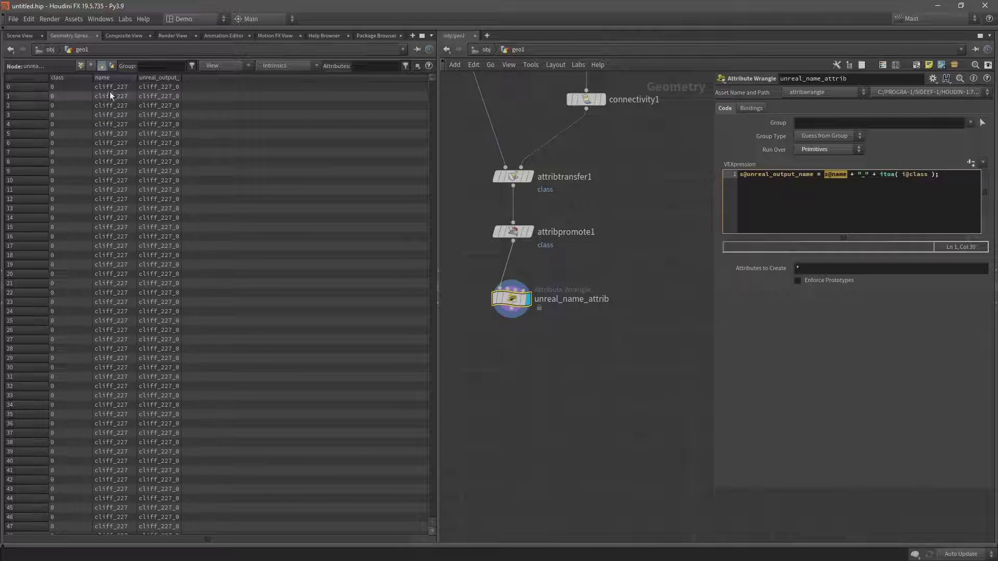
key(Right)
key(Right)
key(Right)
key(Right)
key(shift+End)
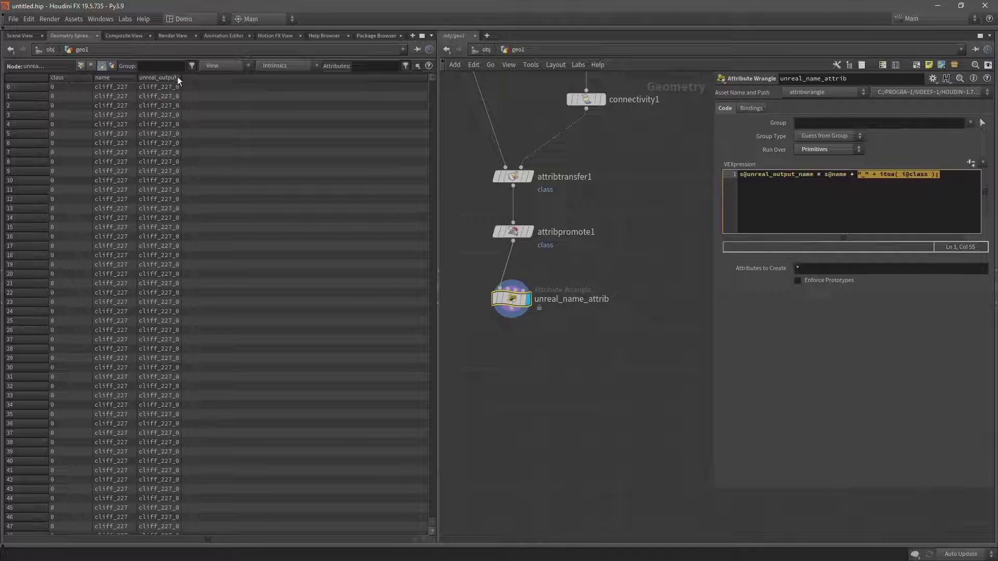
drag(432, 81, 451, 254)
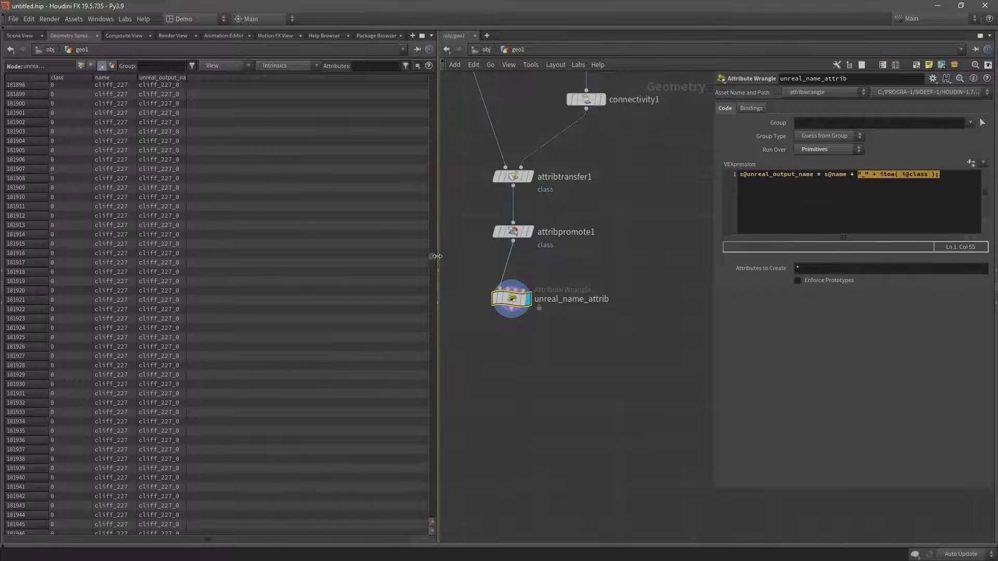
drag(433, 255, 443, 460)
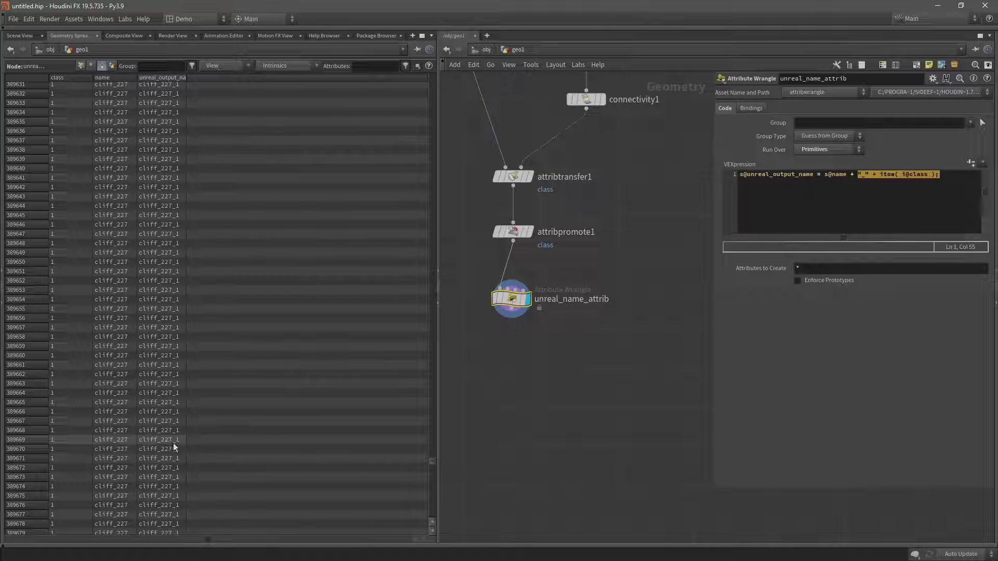
drag(435, 461, 473, 74)
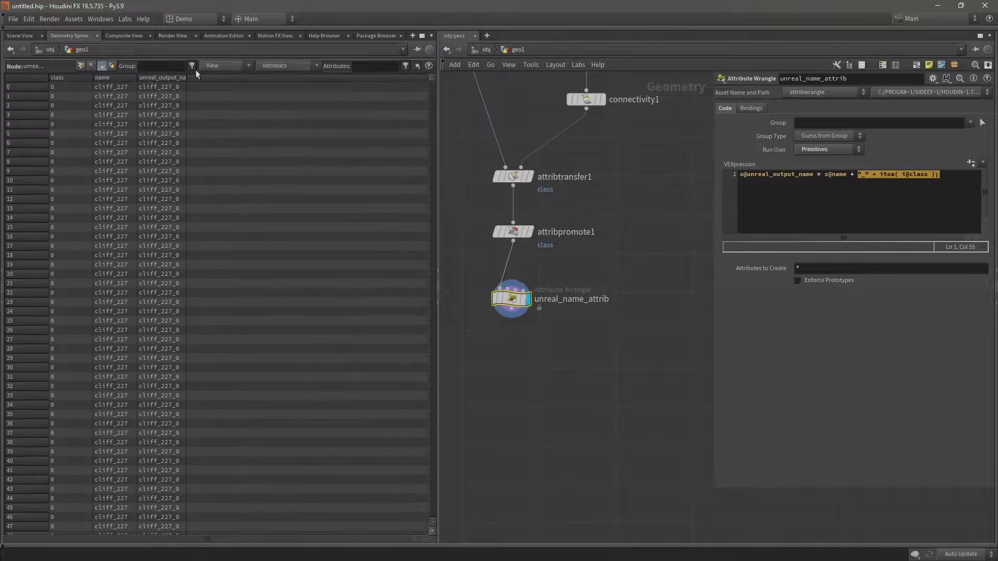
click(15, 36)
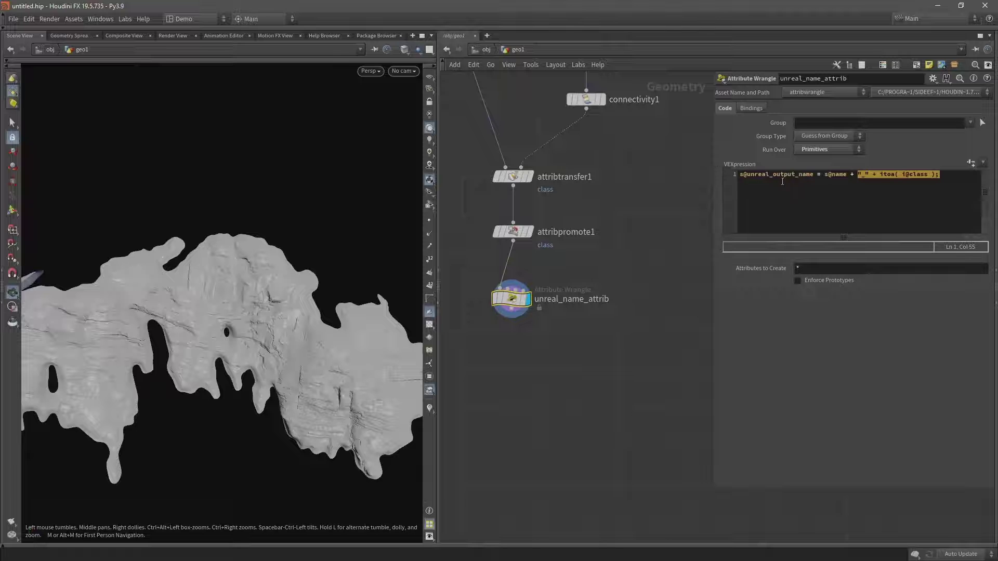
drag(814, 177, 732, 177)
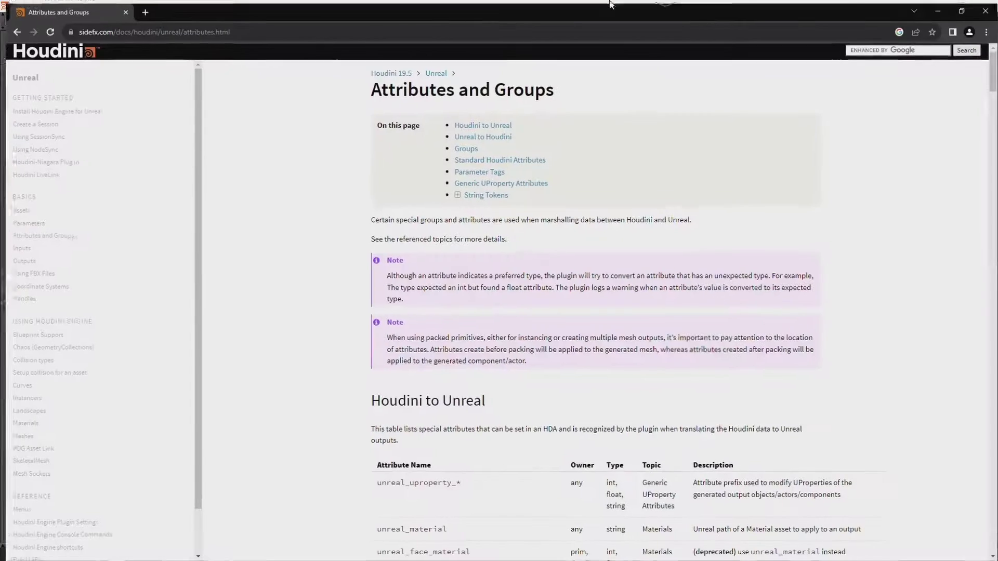
Locate the Houdini to Unreal attribute table and highlight the unreal_output_name entry.
scroll(423, 204, down, 8)
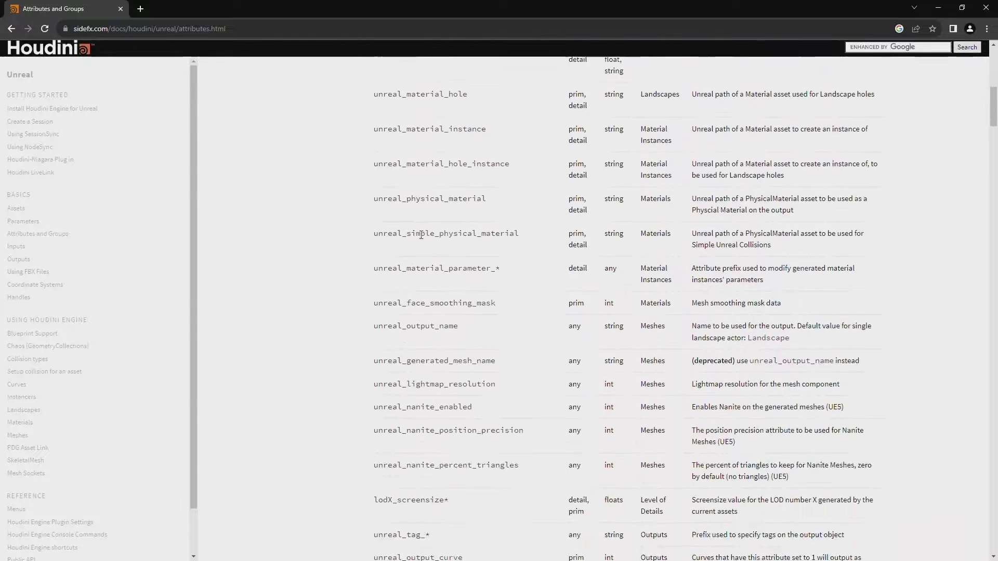
scroll(397, 260, up, 4)
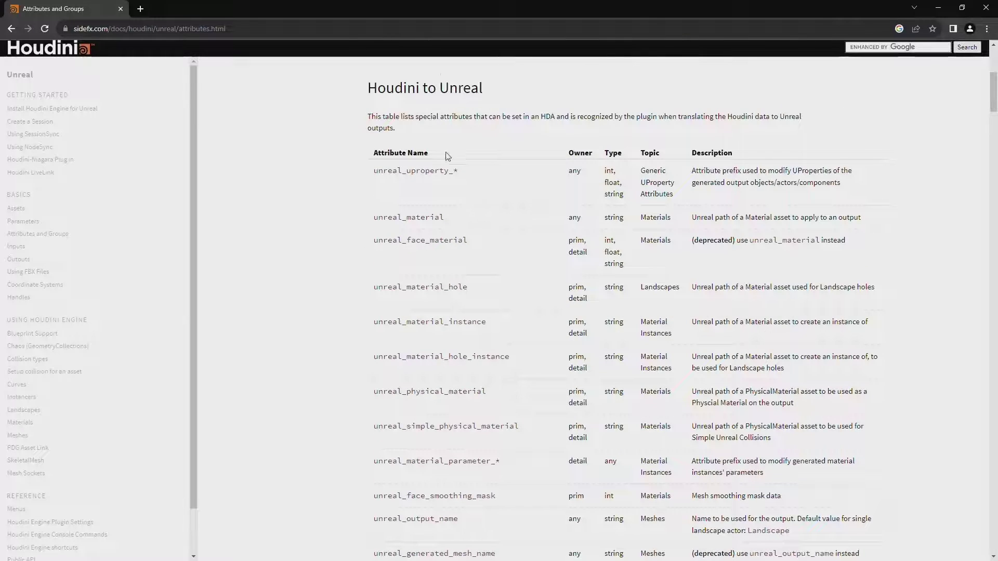
drag(366, 87, 489, 89)
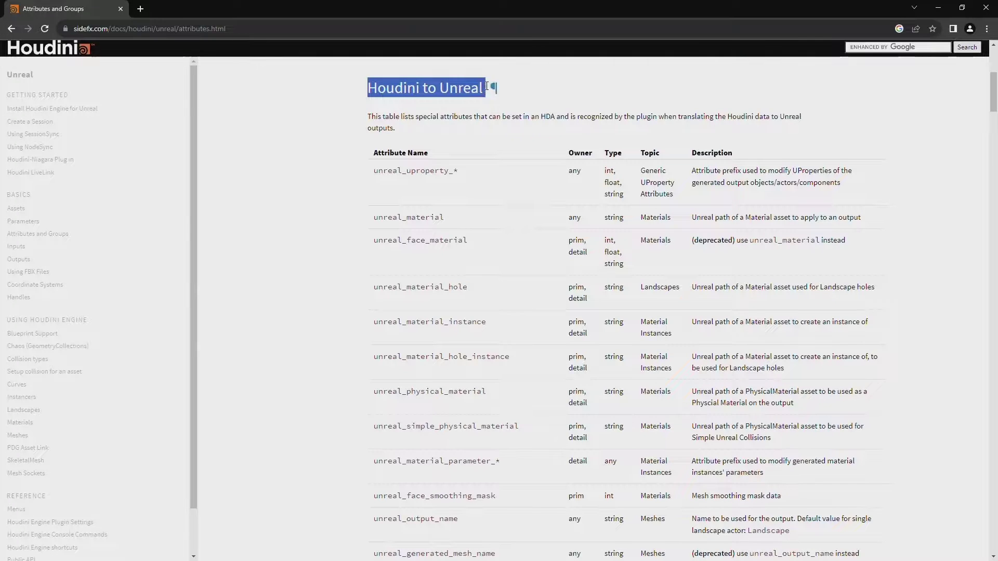
scroll(478, 194, down, 5)
drag(374, 259, 458, 257)
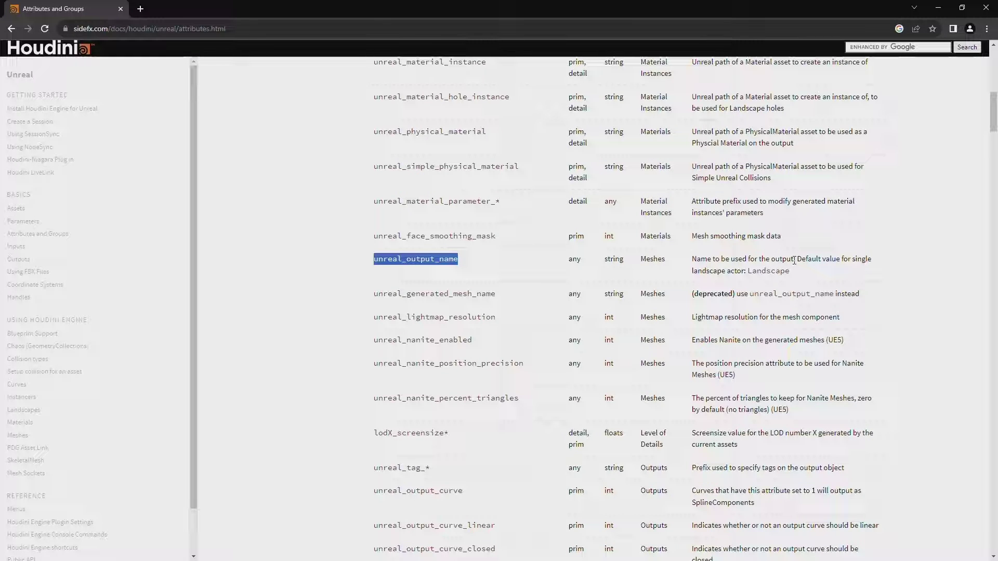
Scroll down the attribute table and highlight the unreal_nanite_enabled attribute name.
drag(541, 318, 499, 332)
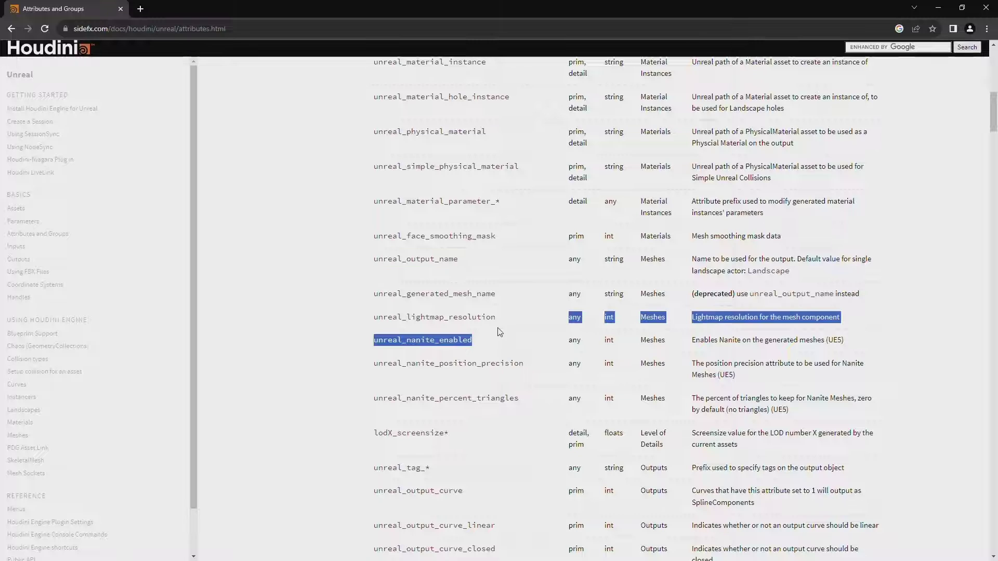
click(470, 269)
scroll(464, 267, down, 1)
scroll(454, 266, down, 1)
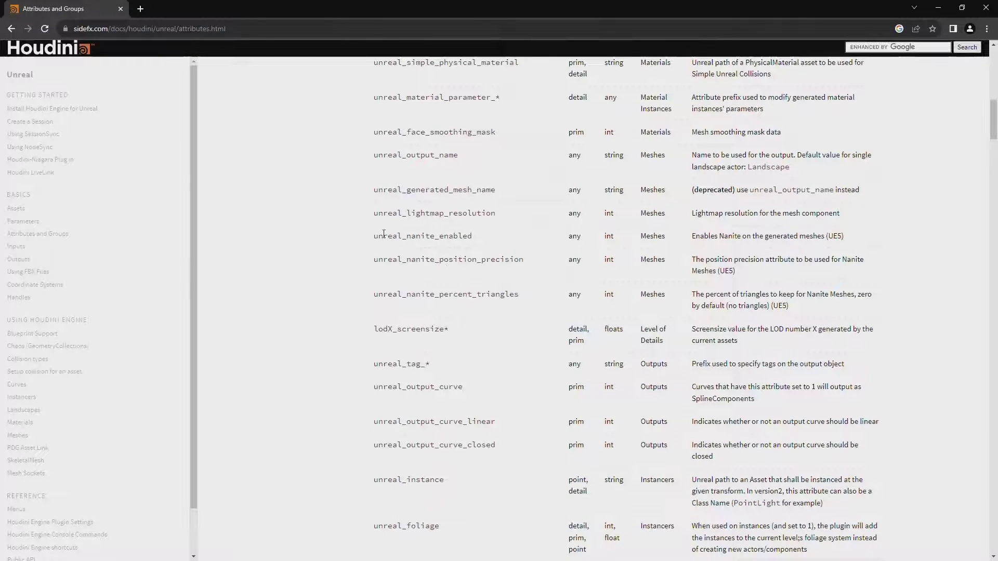
drag(375, 236, 467, 232)
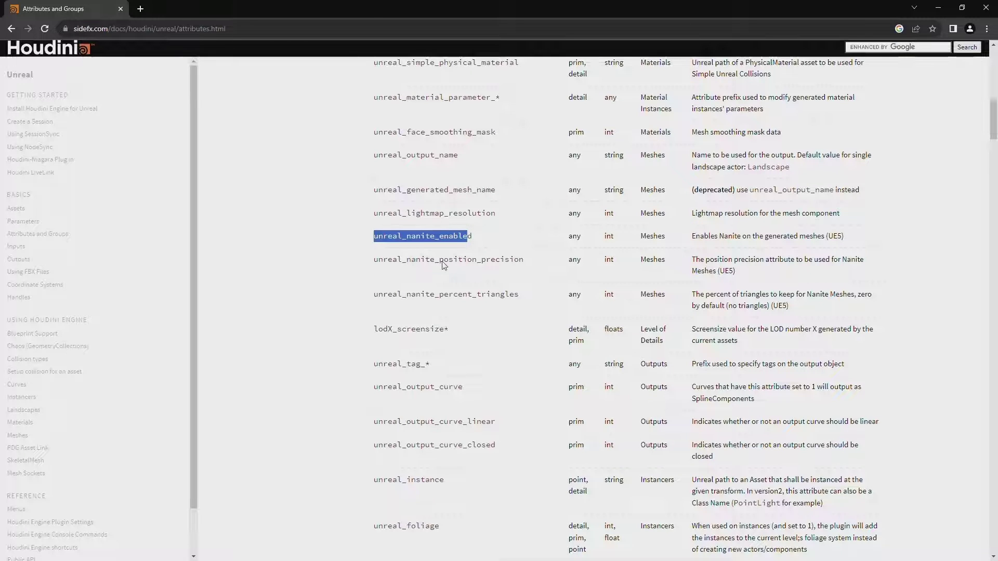
click(472, 236)
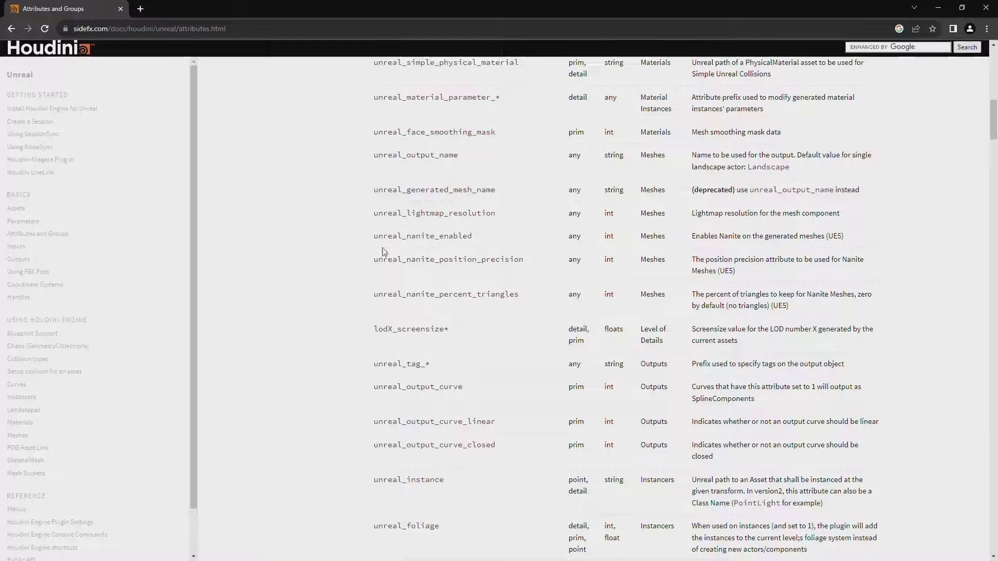
Highlight the unreal_bake_folder attribute name in the table.
scroll(424, 251, up, 1)
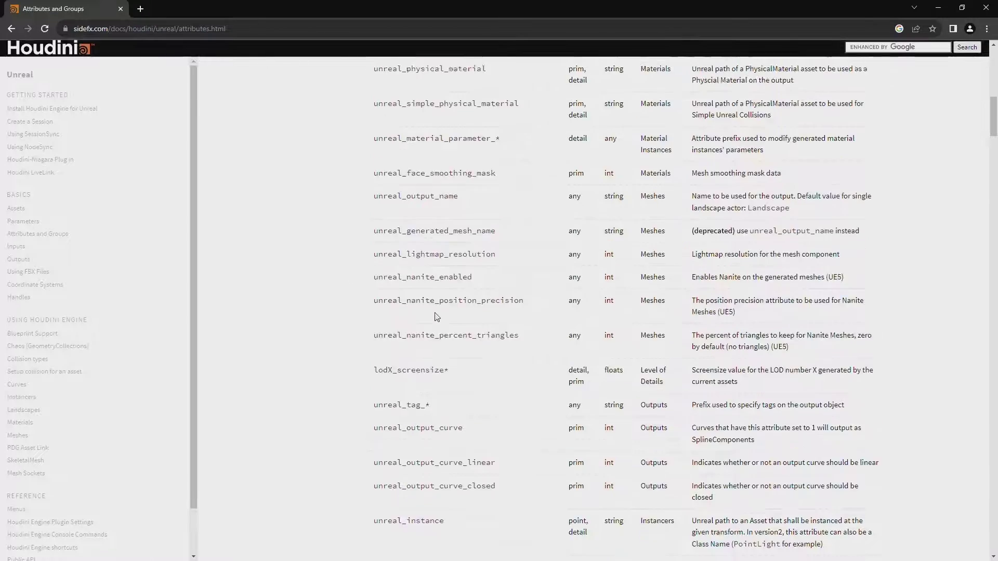
scroll(435, 316, down, 15)
scroll(427, 234, up, 3)
scroll(428, 234, down, 3)
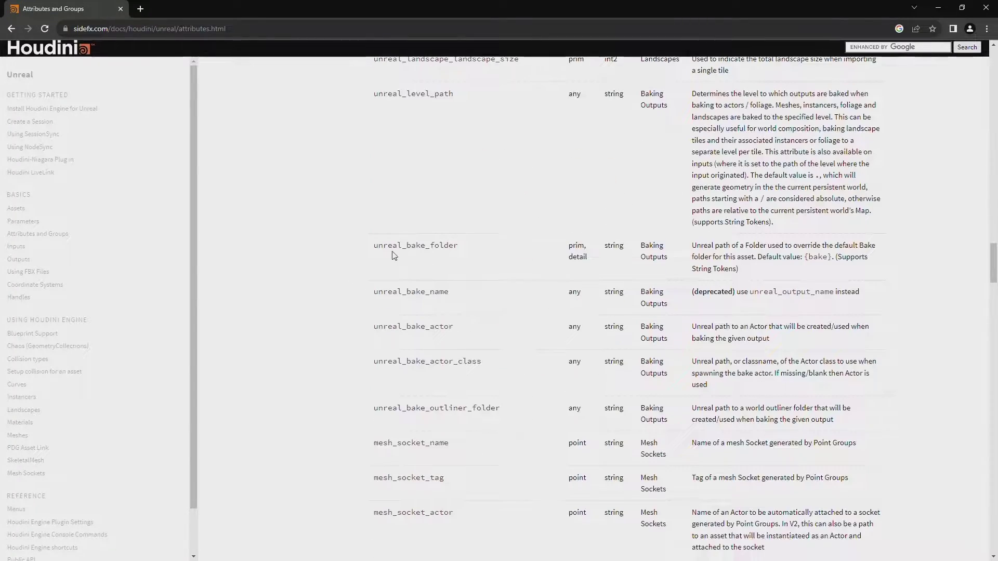
drag(372, 248, 456, 248)
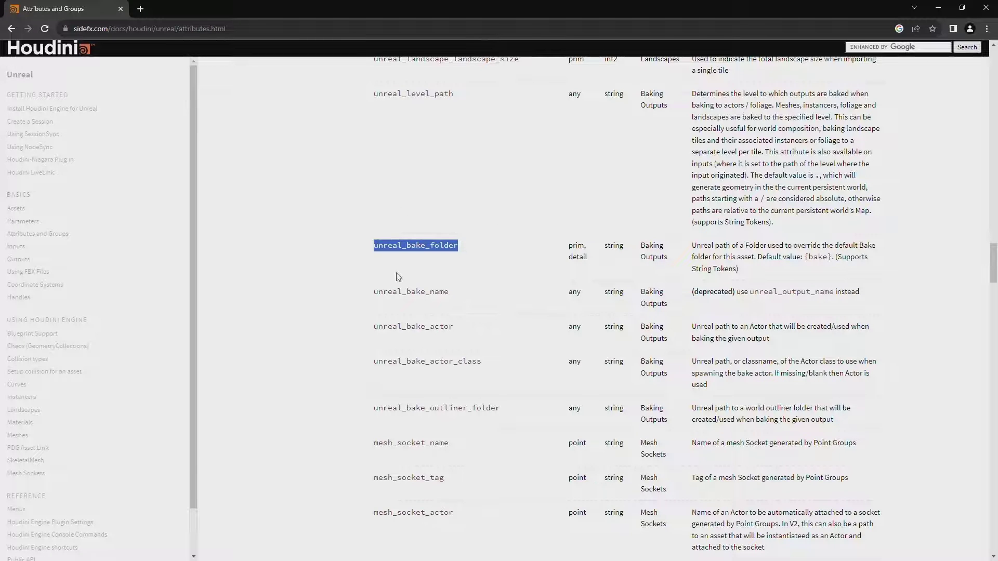
click(453, 256)
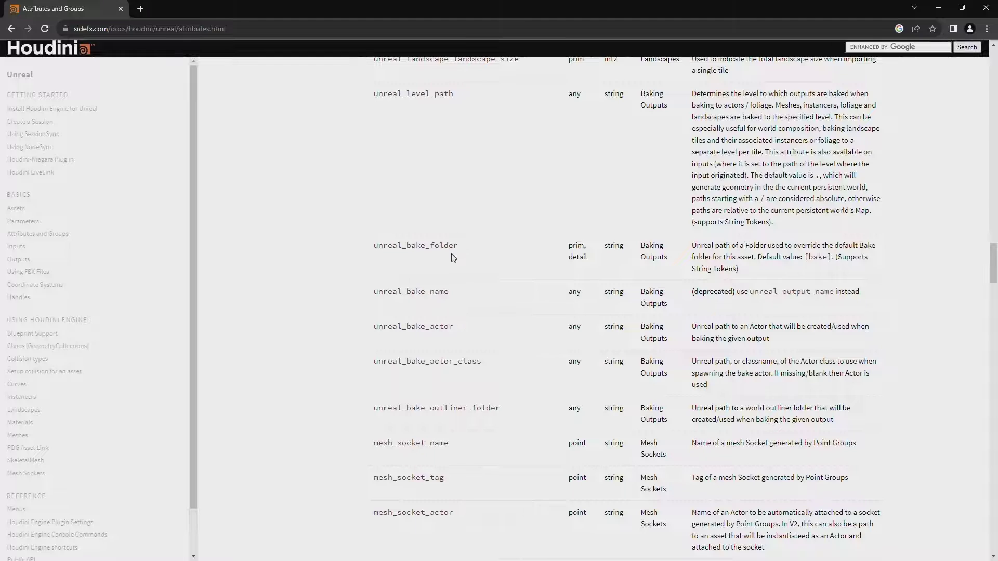
Highlight unreal_material, then minimize the browser to return to Houdini.
key(Home)
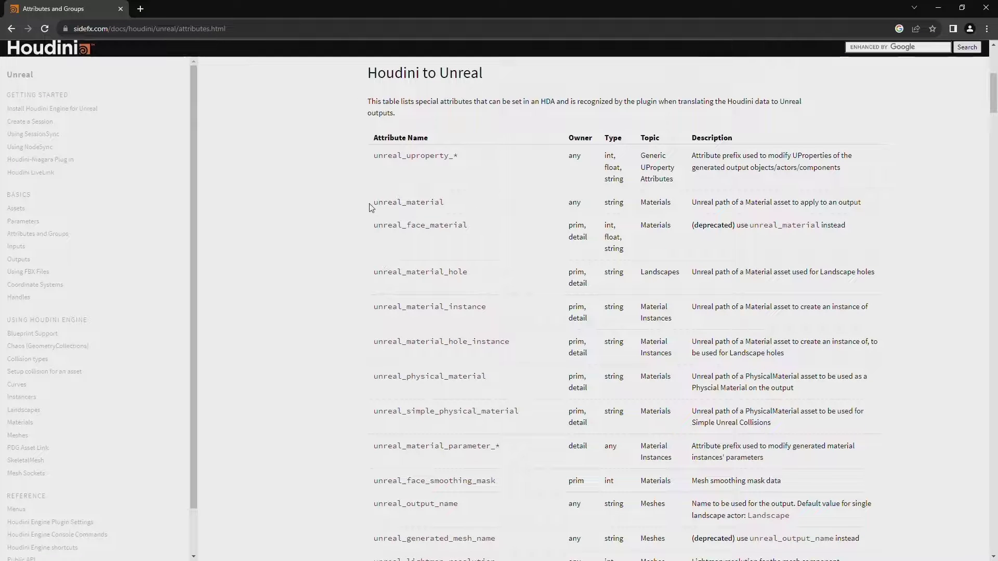
drag(375, 207, 452, 207)
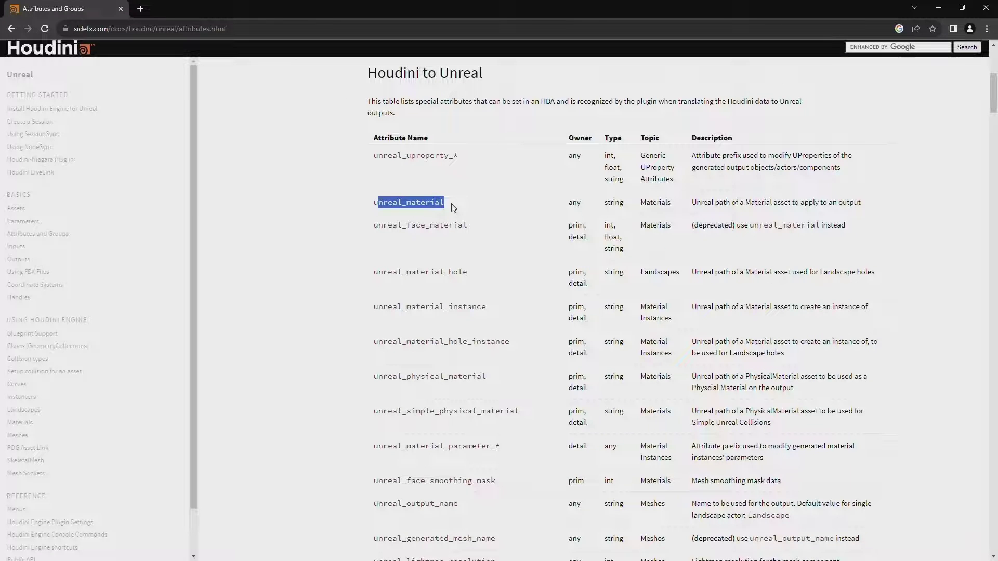
click(452, 207)
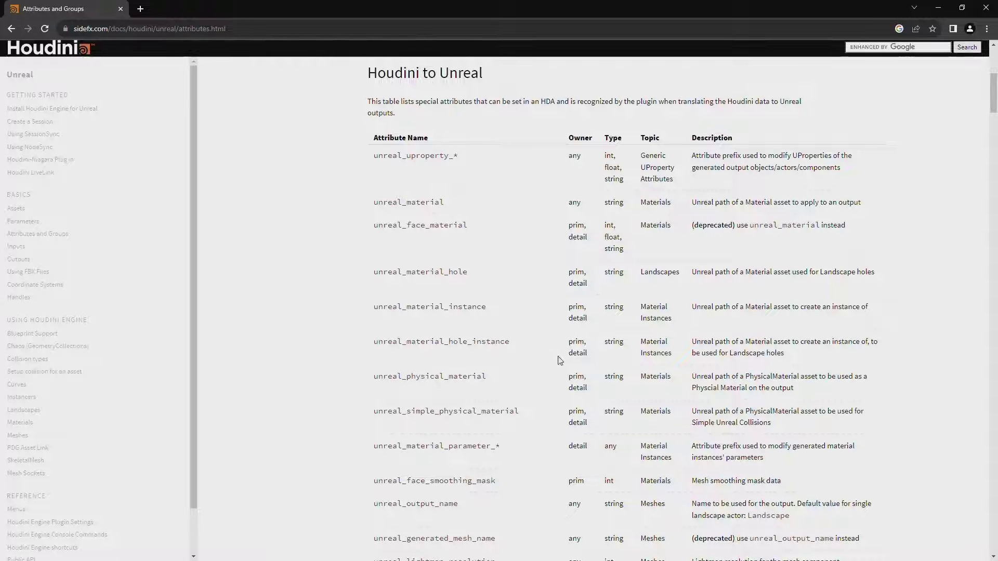
scroll(426, 323, down, 2)
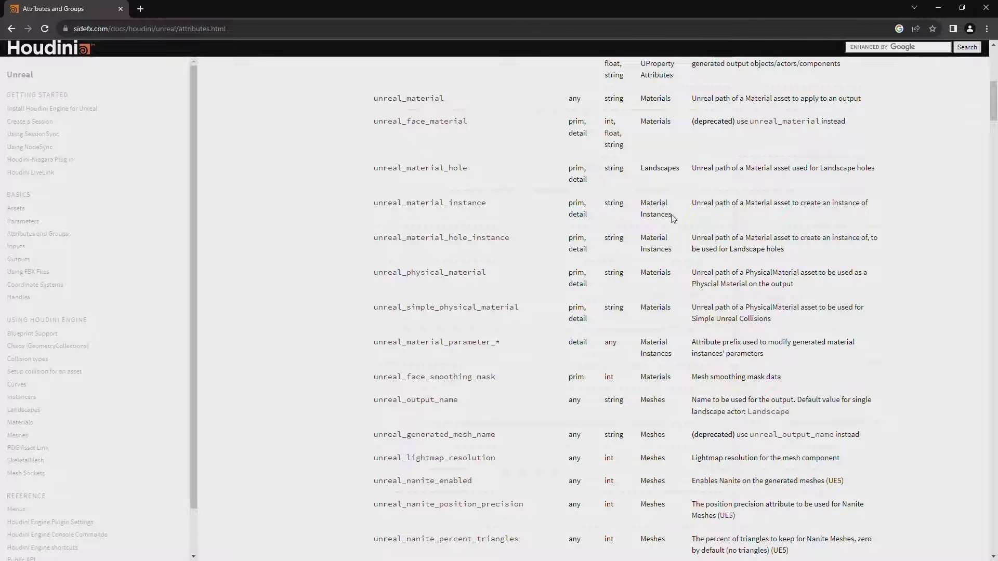
click(939, 8)
click(511, 311)
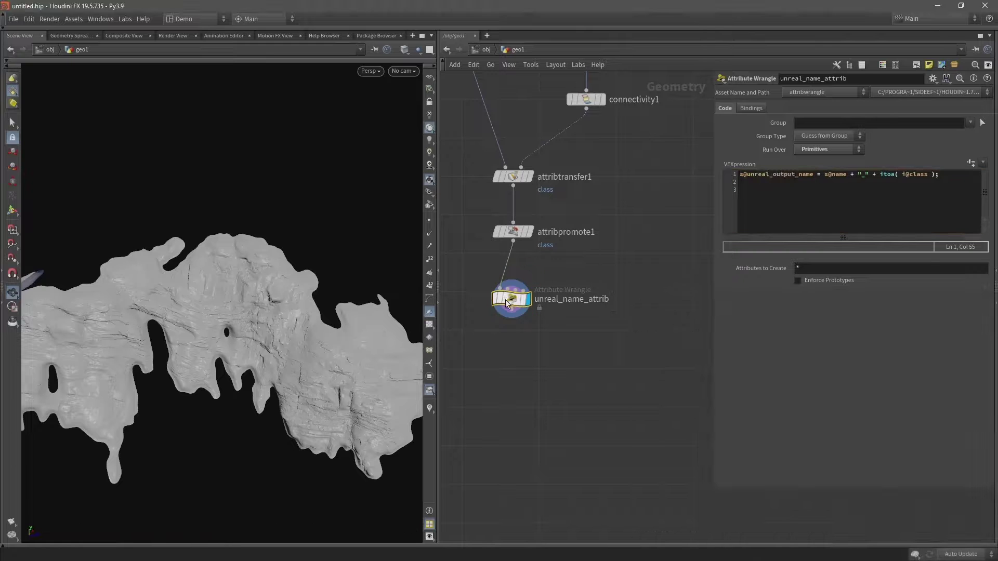
Add an Attribute Create node wired below unreal_name_attrib.
click(511, 311)
key(Tab)
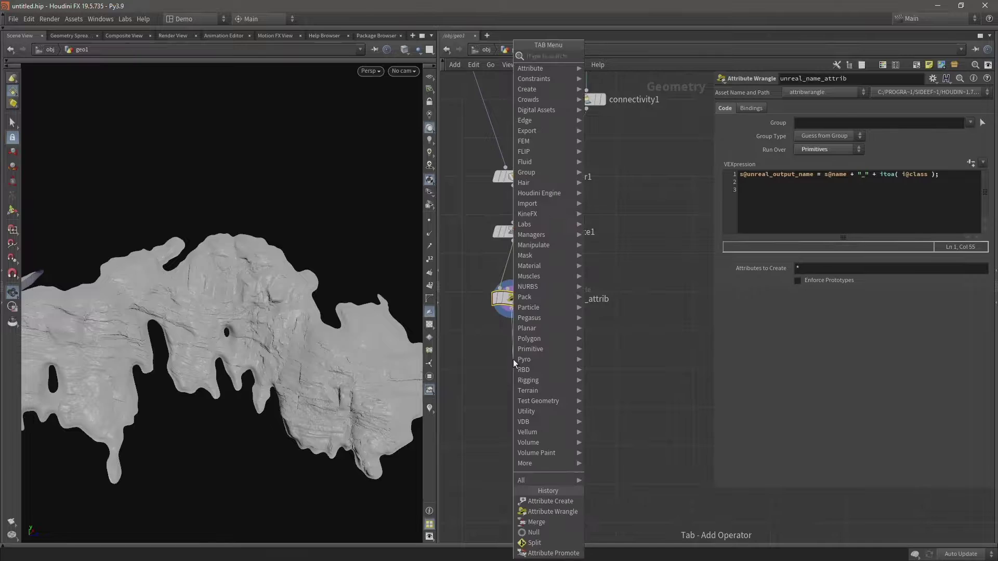
text(attrib create)
key(Return)
click(513, 359)
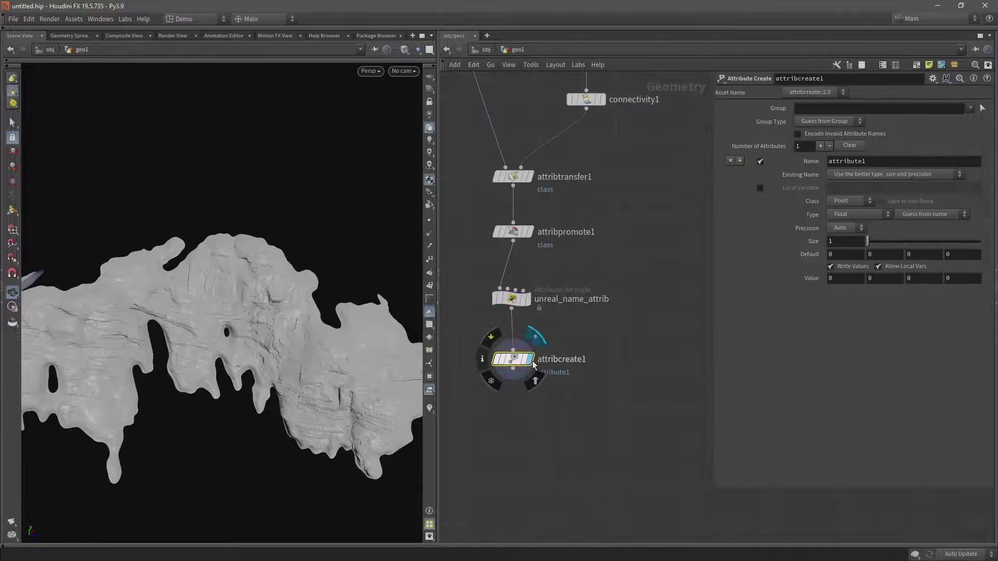
Make it a Primitive Integer attribute named unreal_nanite_enabled with value 1.
double_click(839, 162)
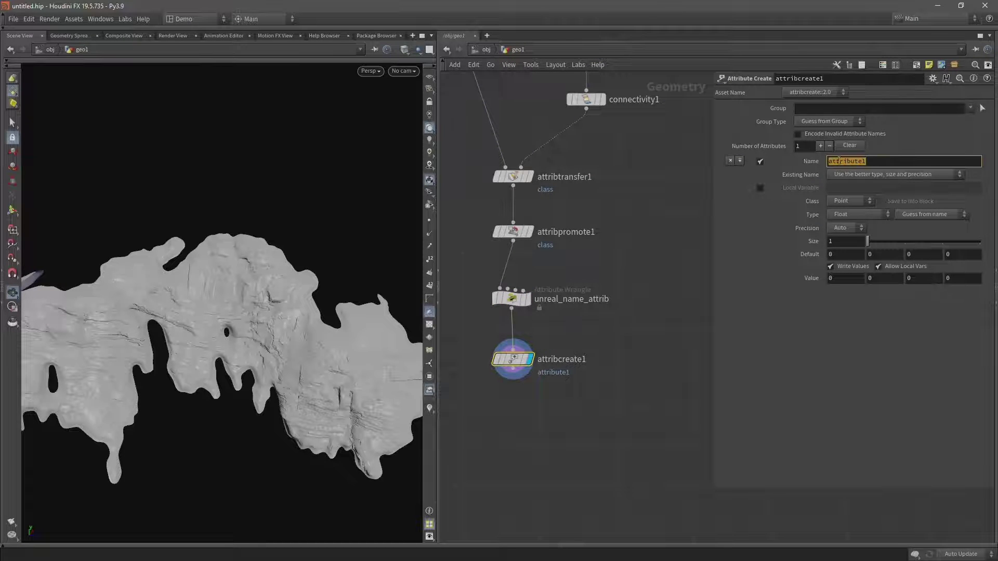
text(unreal_)
text(name_enabled)
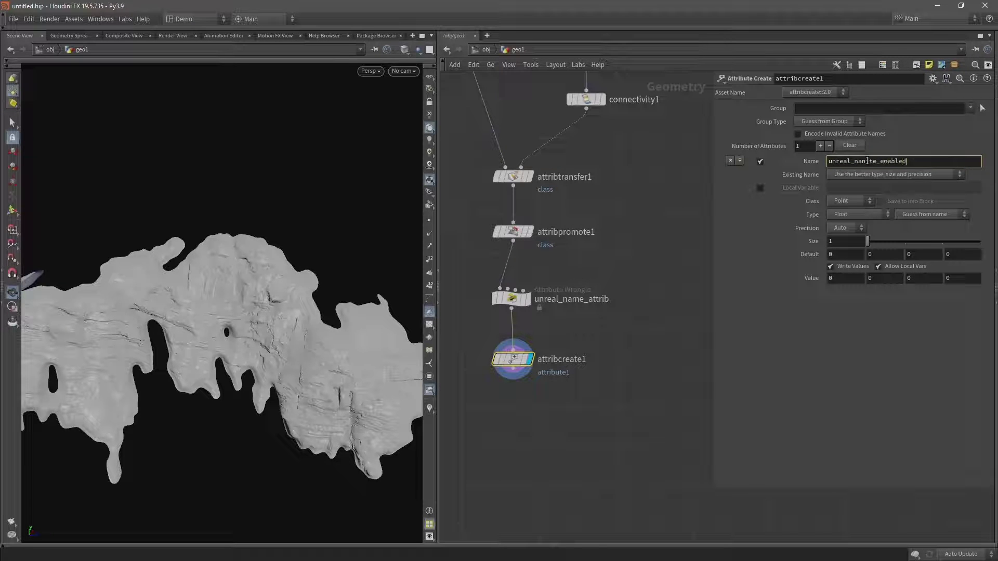
click(843, 201)
click(854, 218)
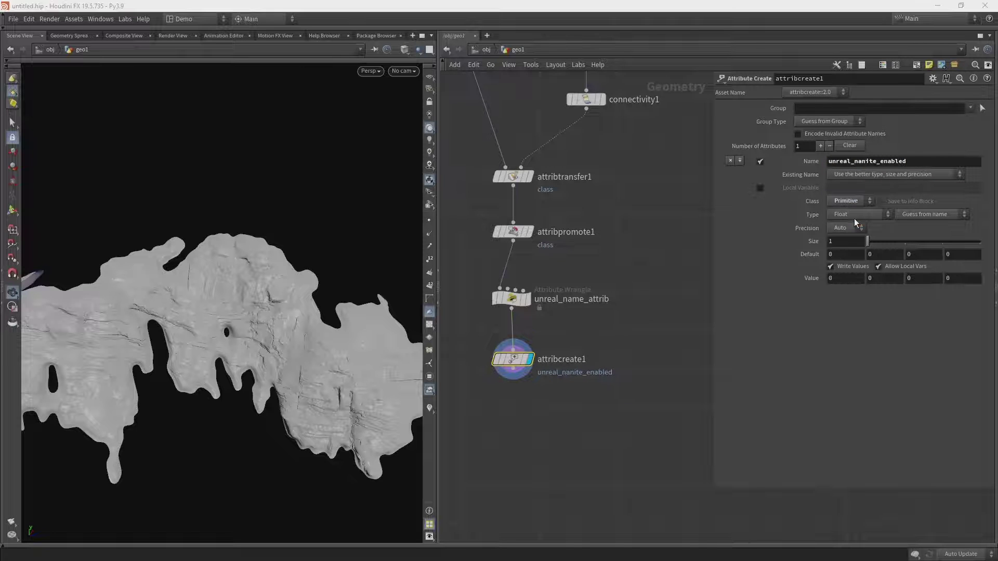
click(849, 216)
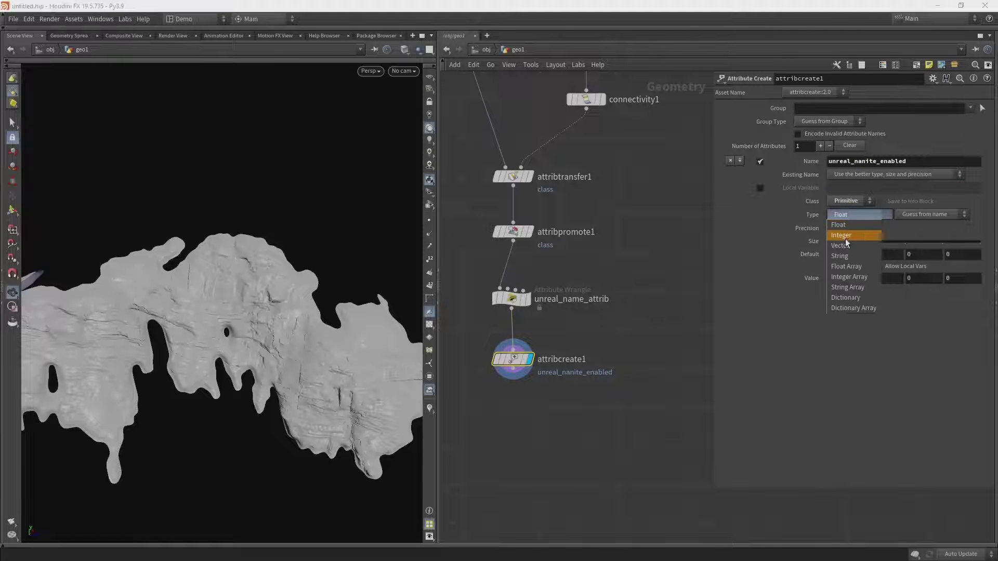
click(845, 239)
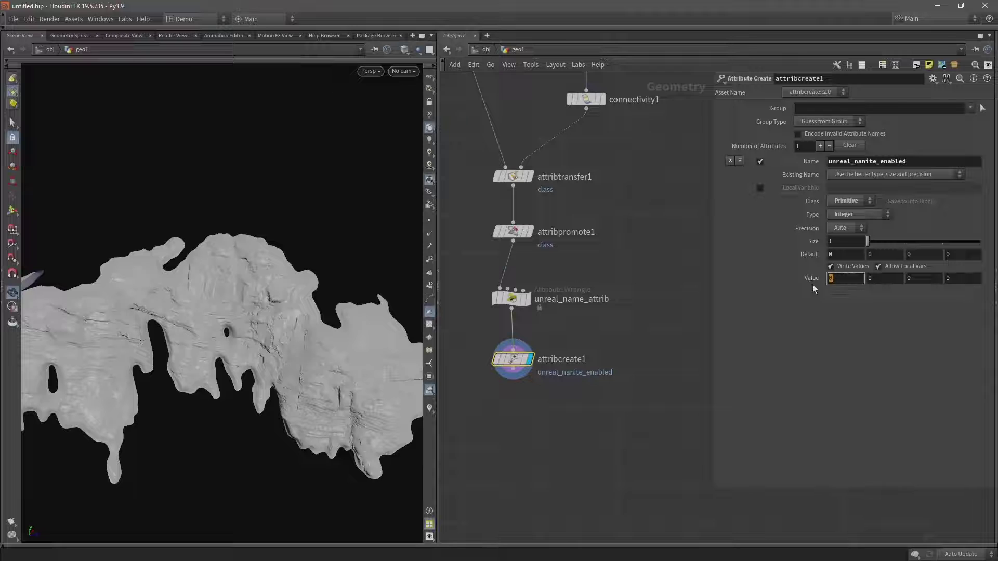
mouse_move(813, 284)
mouse_down()
mouse_move(784, 286)
mouse_move(810, 279)
mouse_up()
Add a second Primitive String attribute unreal_bake_folder with value /Game/Pegasus/Landscape/Cliffs.
click(820, 146)
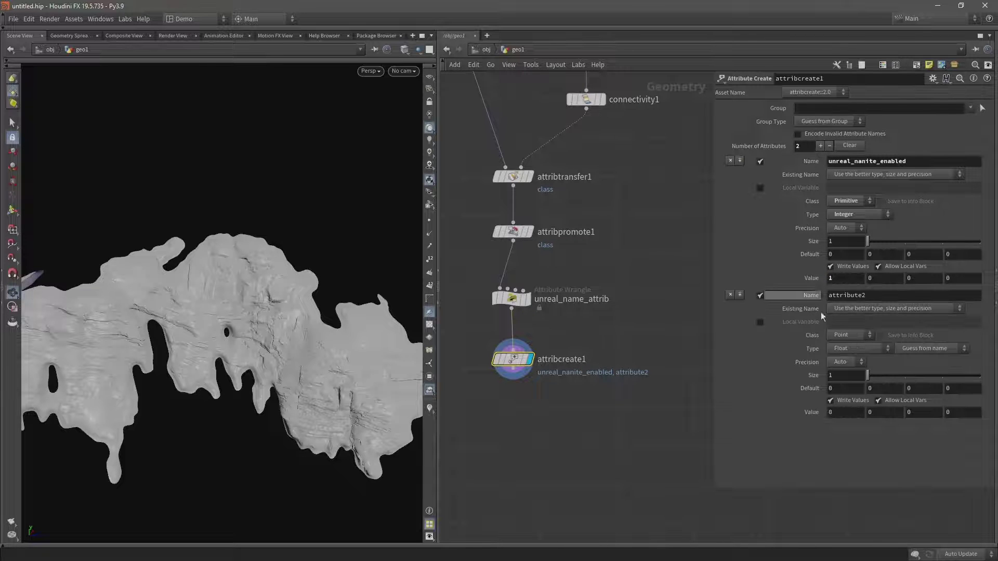
double_click(871, 296)
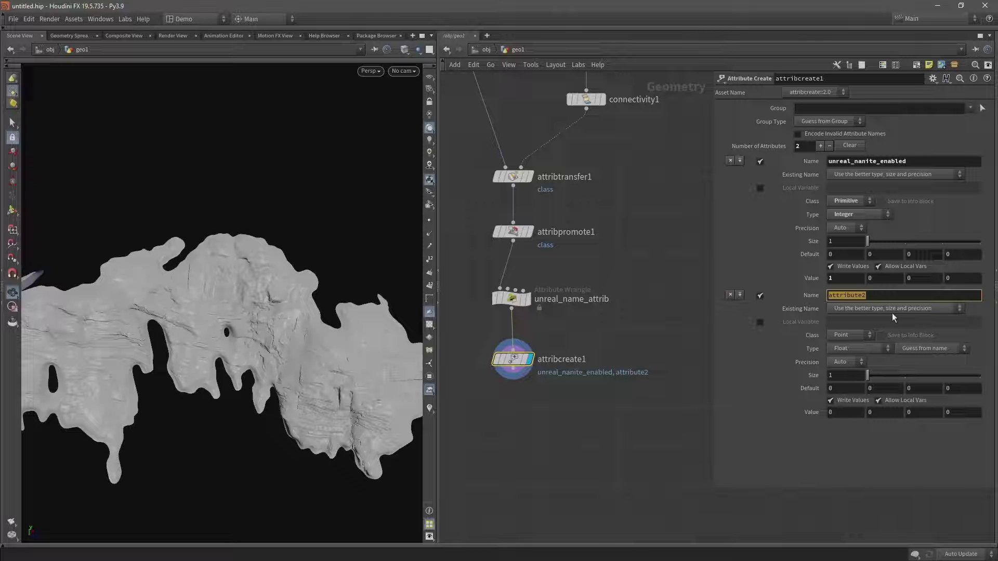
text(unreal)
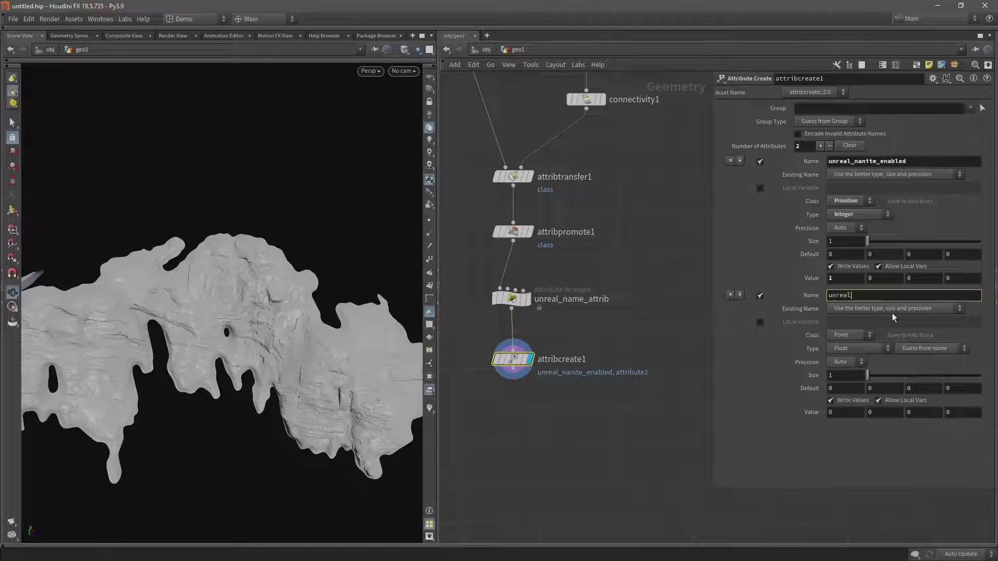
text(_bake_folder)
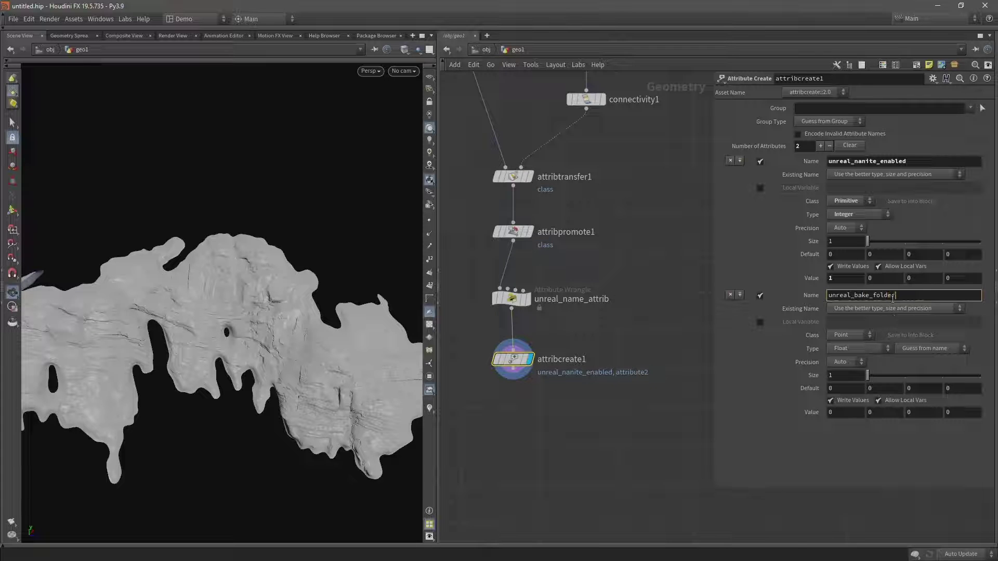
key(Return)
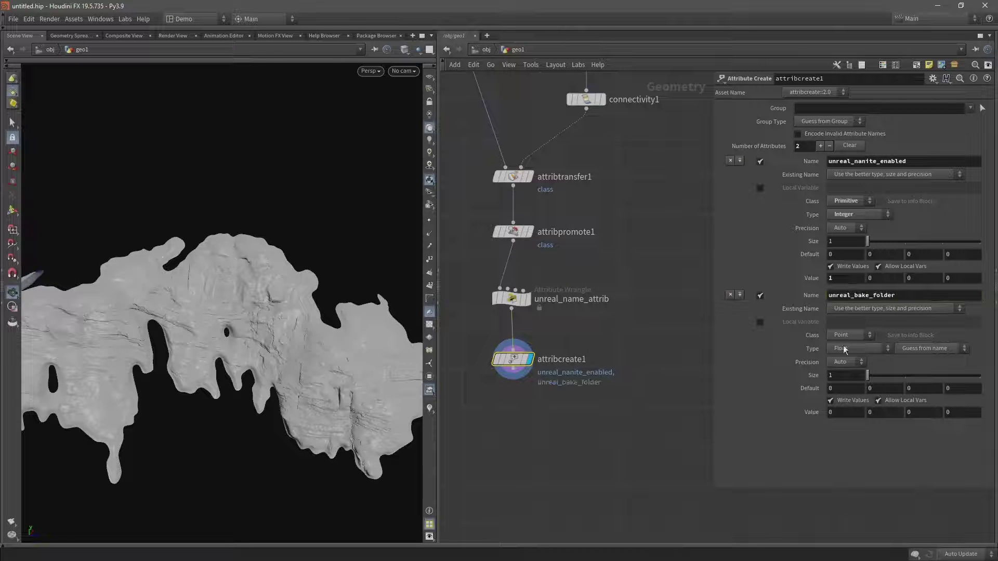
click(843, 335)
click(847, 357)
click(849, 349)
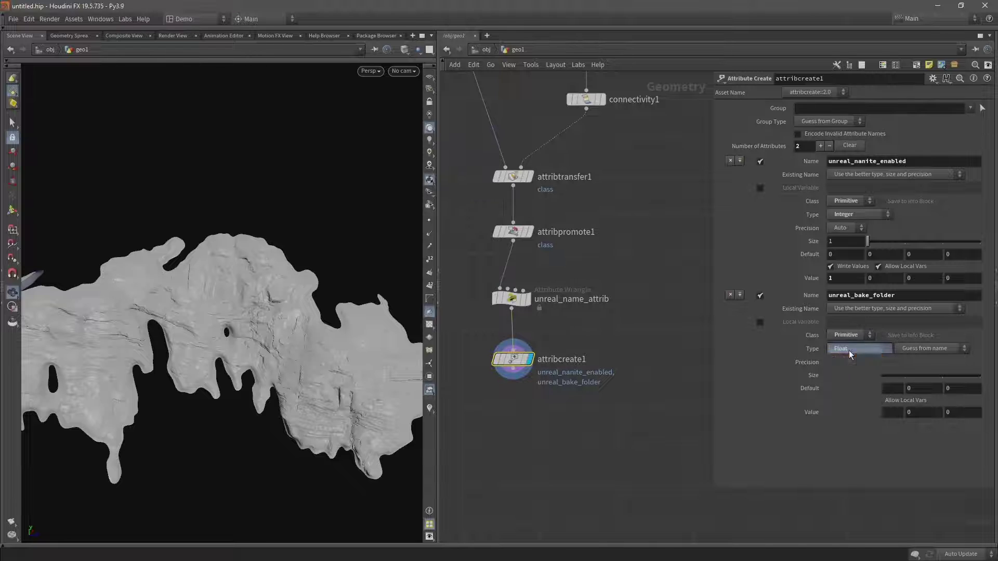
click(840, 391)
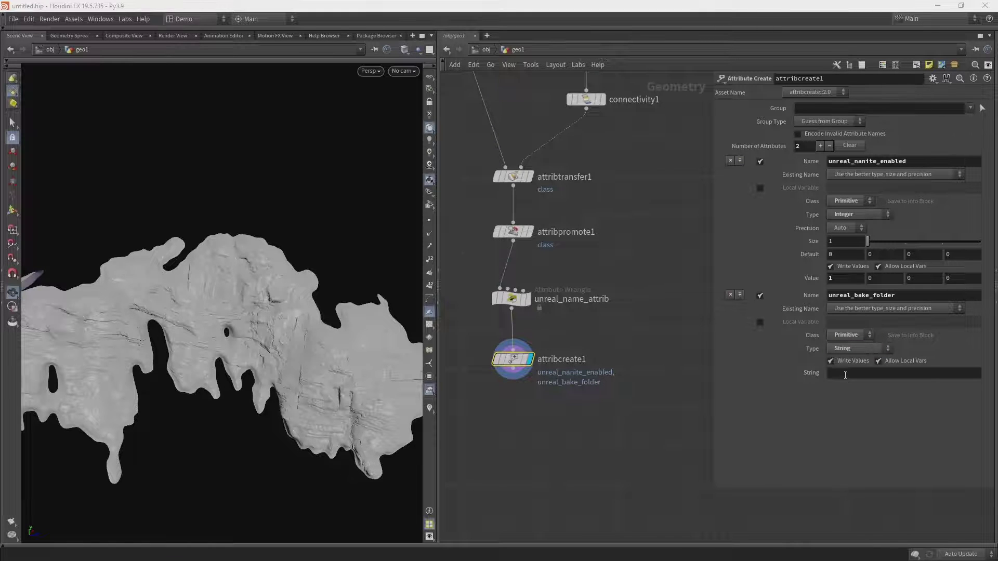
click(868, 374)
text(/)
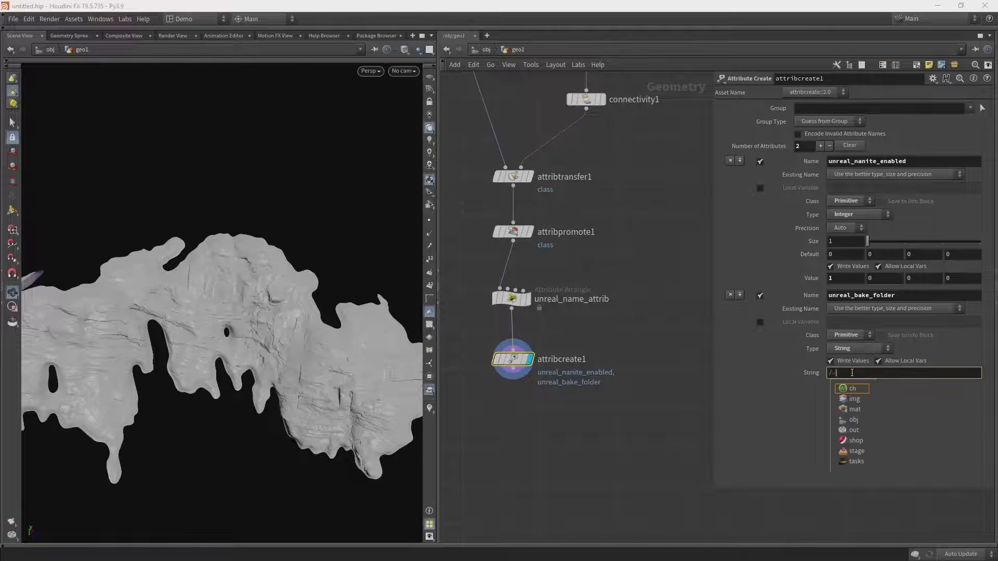
text(Game/Pegasus)
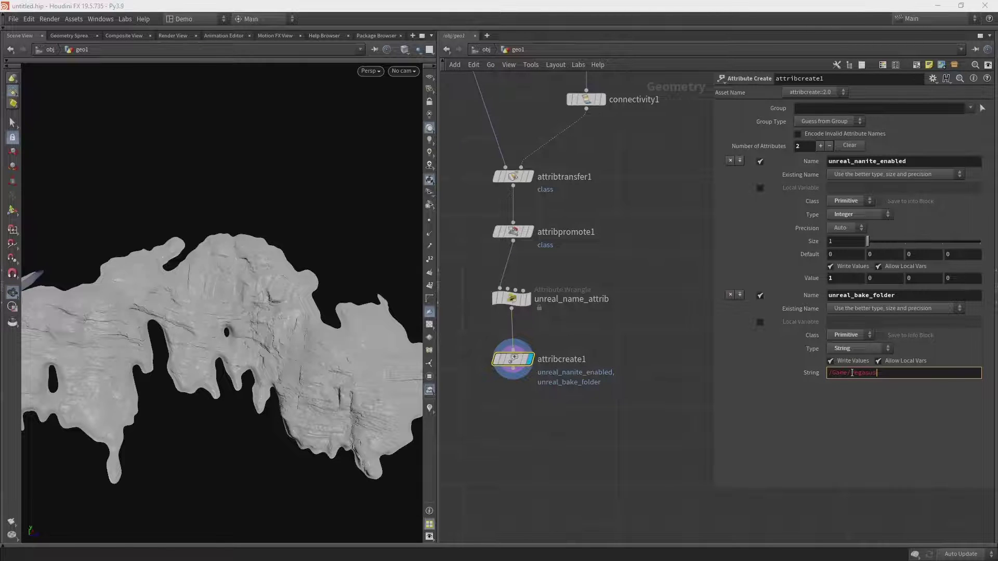
text(/Landscape/Cliffs)
key(Return)
Add a third attribute unreal_material as Primitive String and select its empty value field.
click(820, 146)
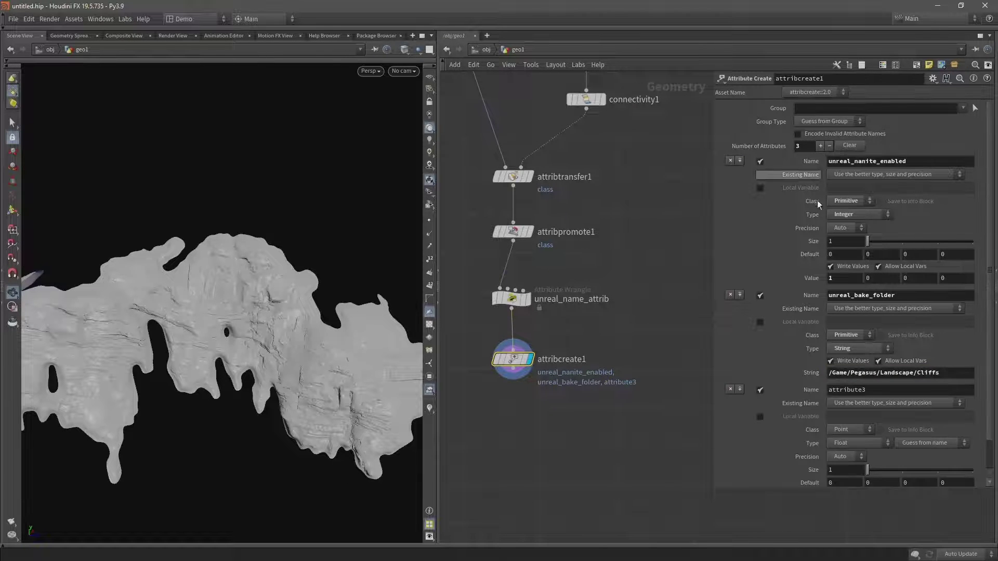
drag(868, 390, 814, 394)
text(unrea)
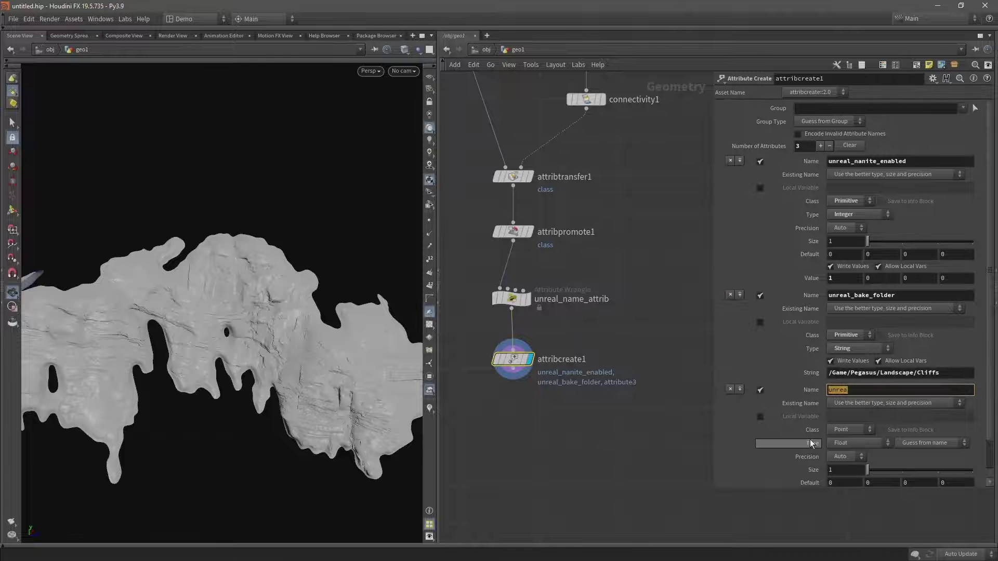
text(l_material)
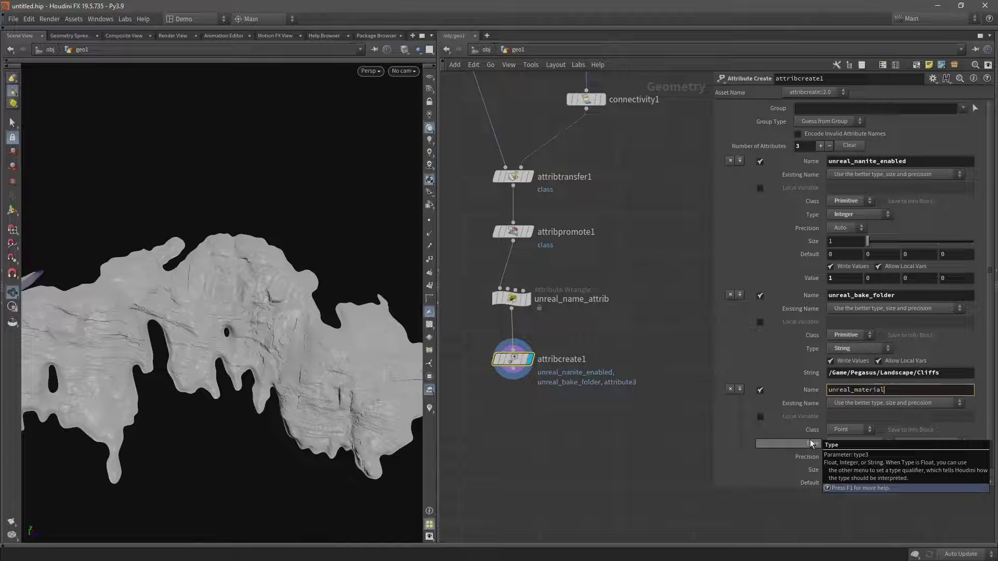
click(839, 430)
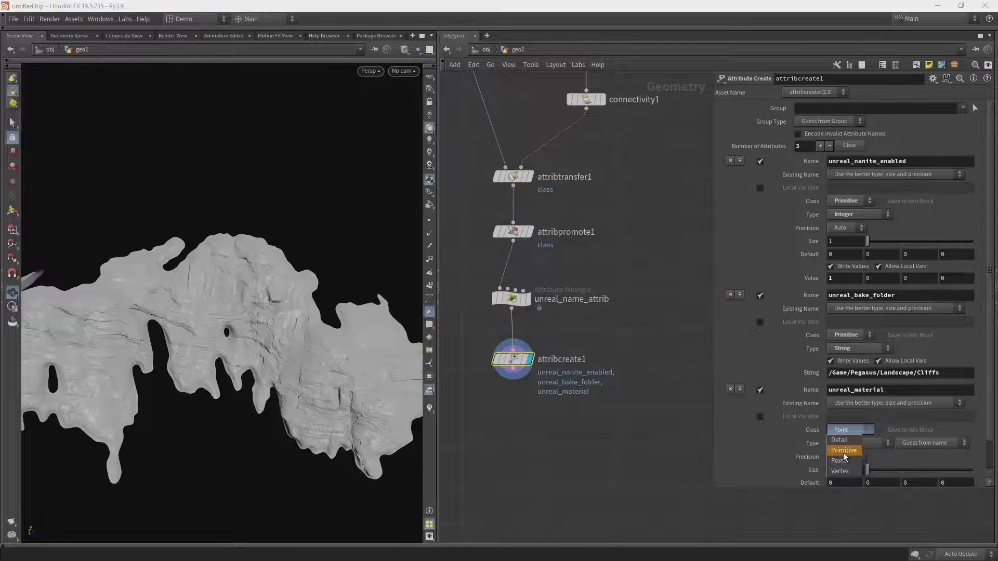
click(843, 451)
scroll(841, 437, down, 1)
click(851, 411)
click(851, 451)
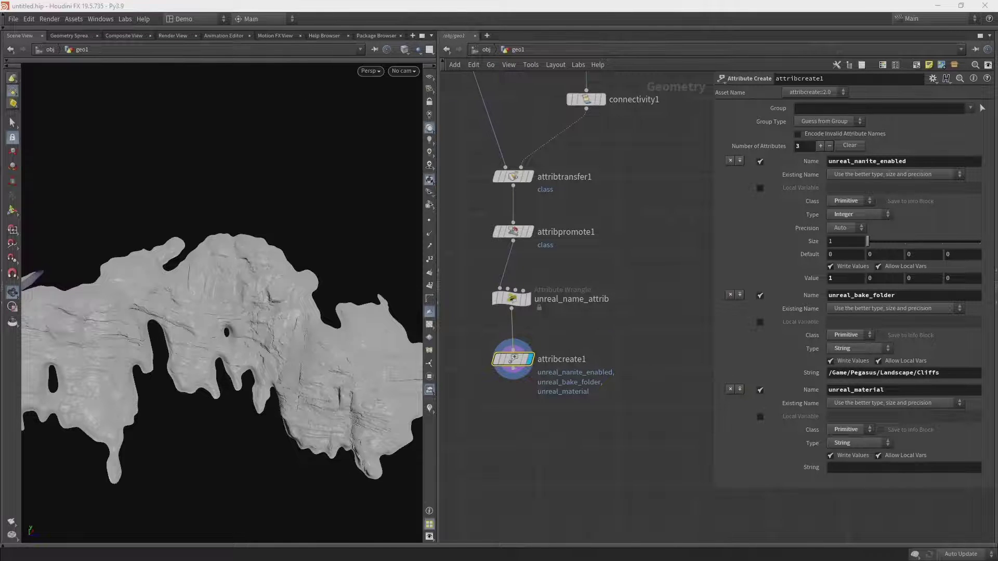
click(836, 469)
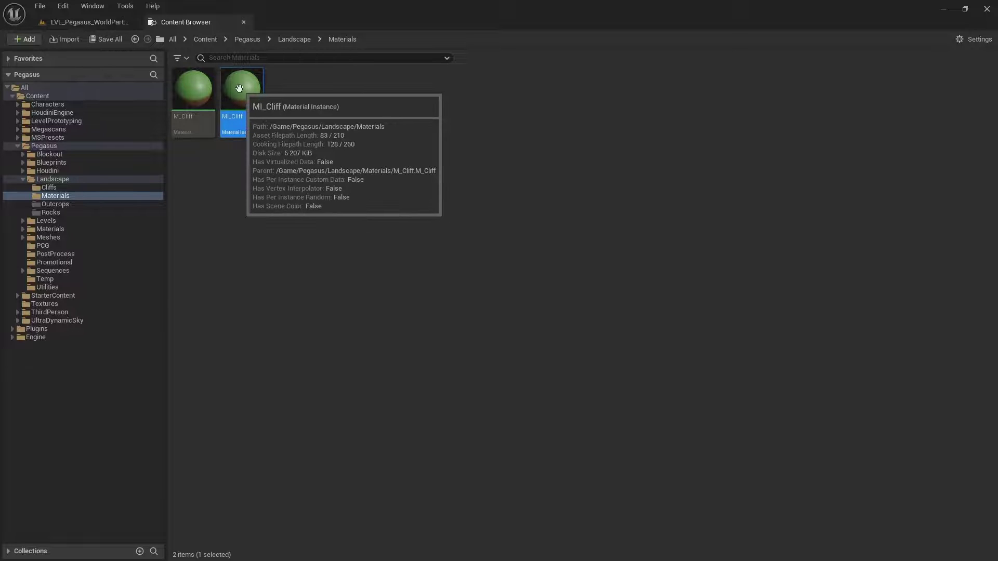
Copy the MI_Cliff material instance's reference path and switch back to Houdini.
right_click(239, 90)
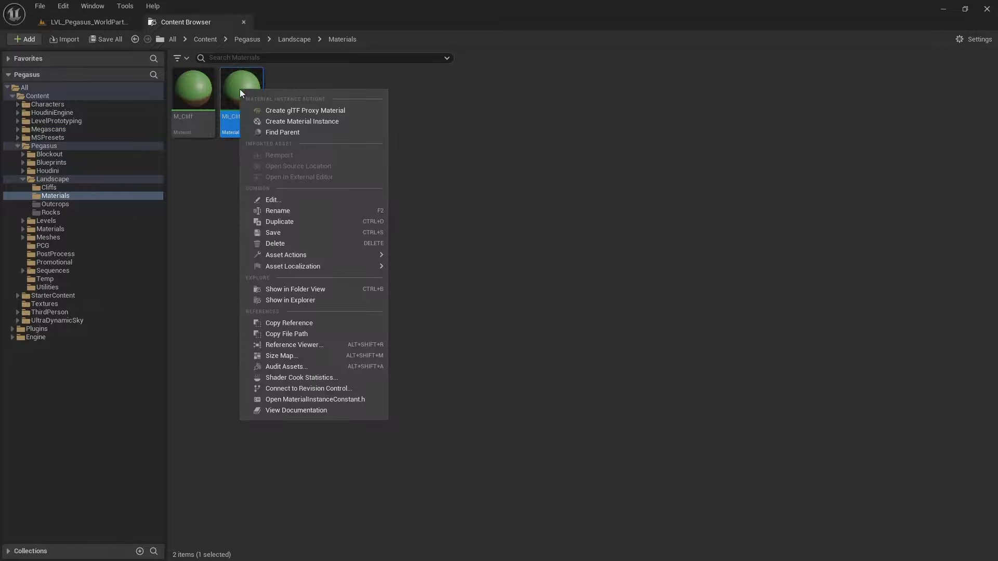
click(304, 323)
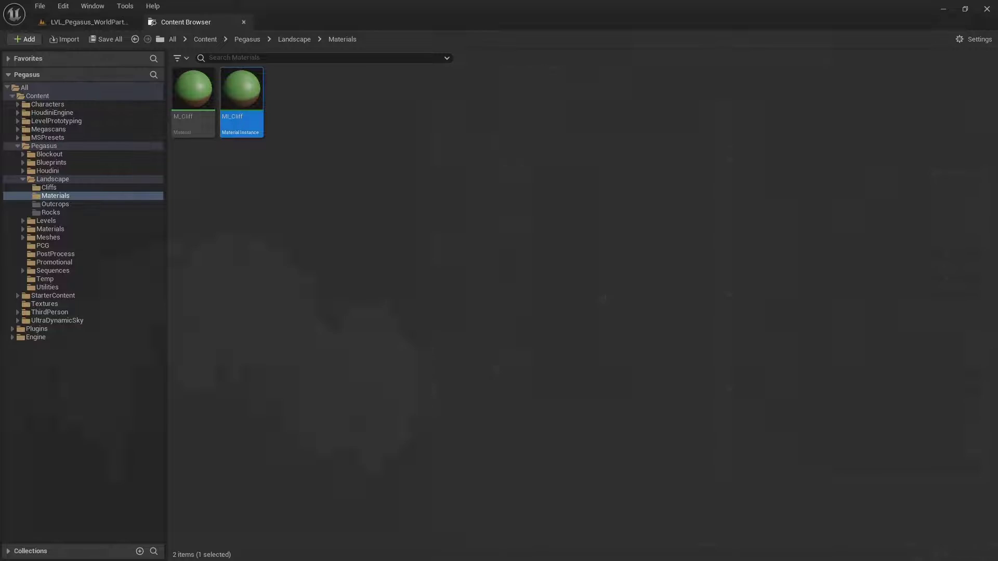
key(alt+Tab)
Paste the MI_CliffMaterial reference path into the unreal_material value.
click(823, 466)
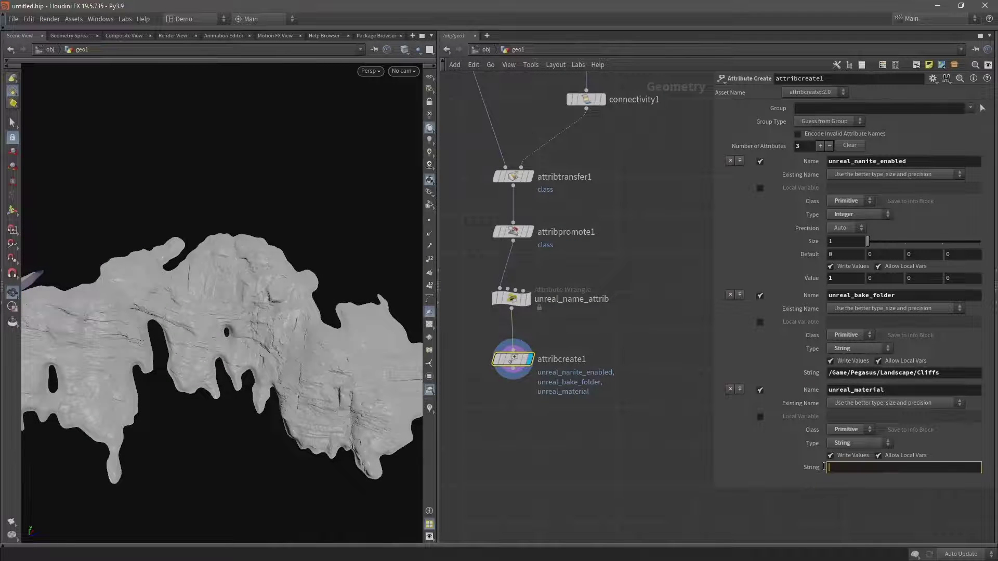
key(ctrl+v)
key(Return)
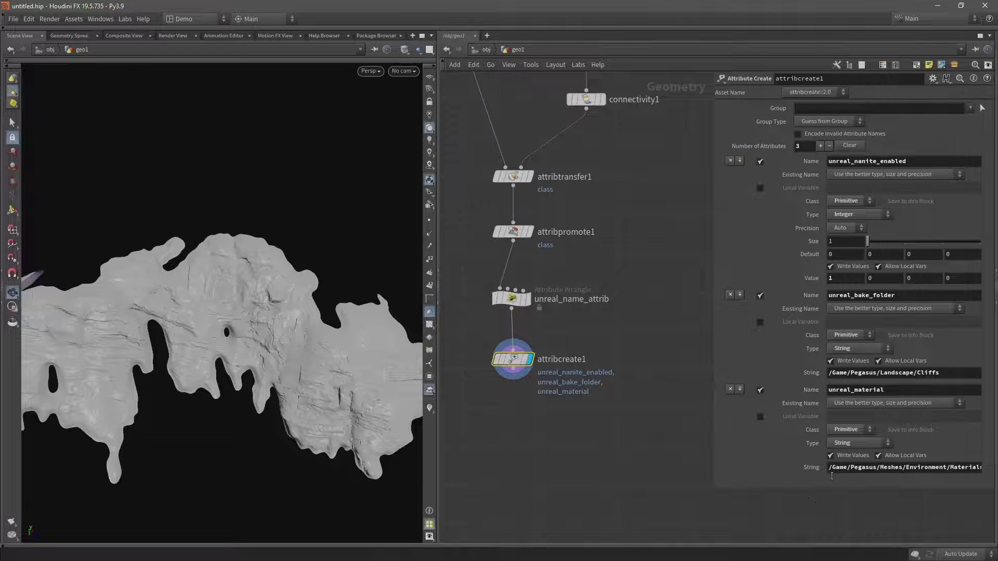
Start a wire from attribcreate1's output to add a downstream node.
key(alt+Tab)
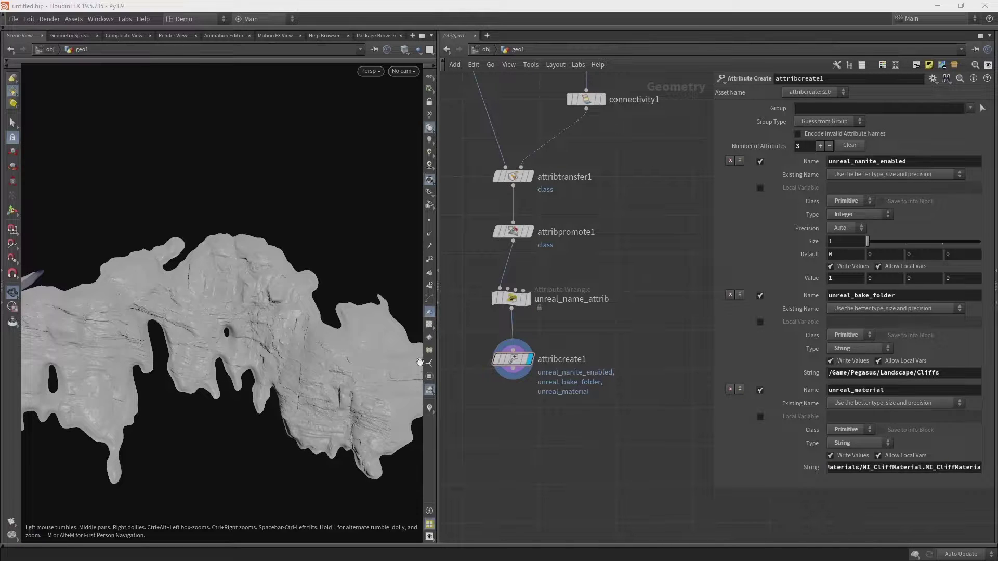
middle_drag(532, 437, 534, 436)
click(533, 349)
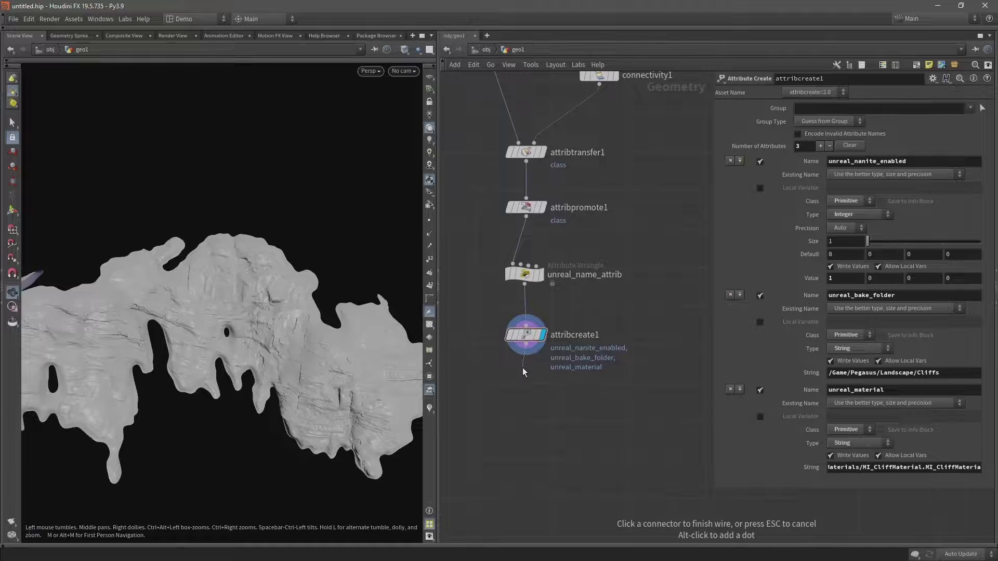
click(510, 388)
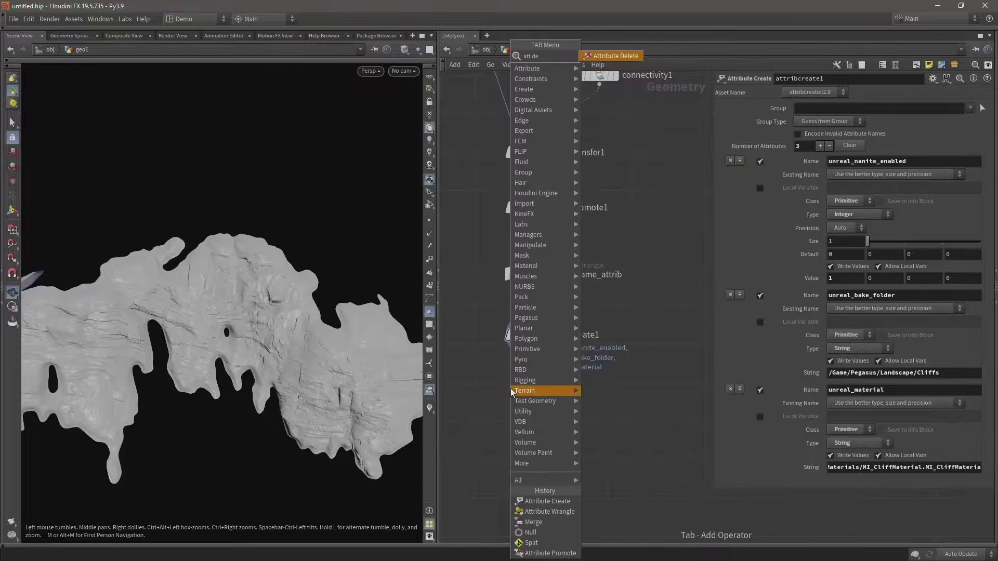
Add attribdelete2 after attribcreate1, display it, and enable Delete Non Selected.
click(511, 388)
drag(511, 389, 527, 399)
key(r)
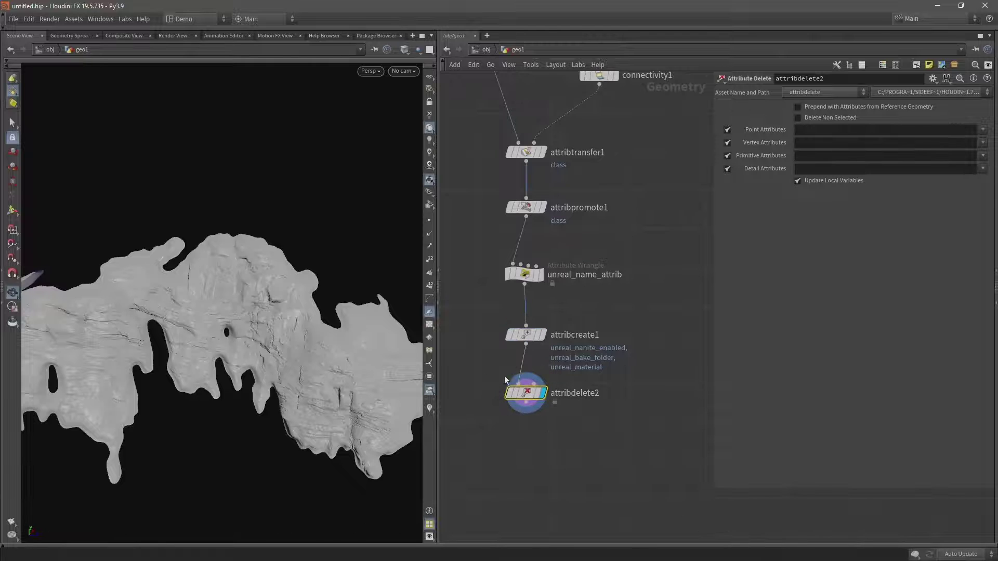
click(796, 120)
Keep P and Cd as point attributes and N as the vertex attribute.
click(983, 130)
click(967, 140)
click(983, 130)
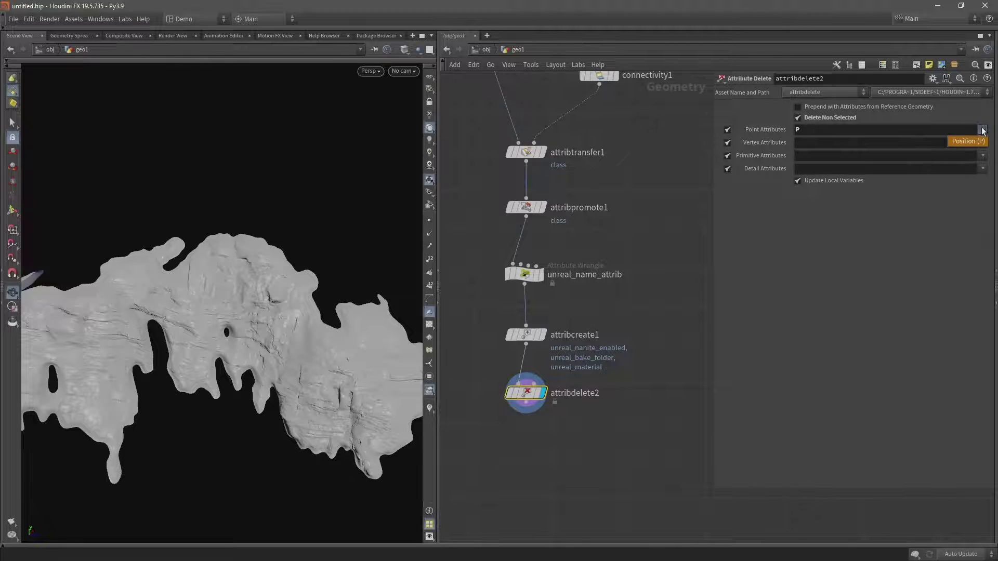
click(912, 129)
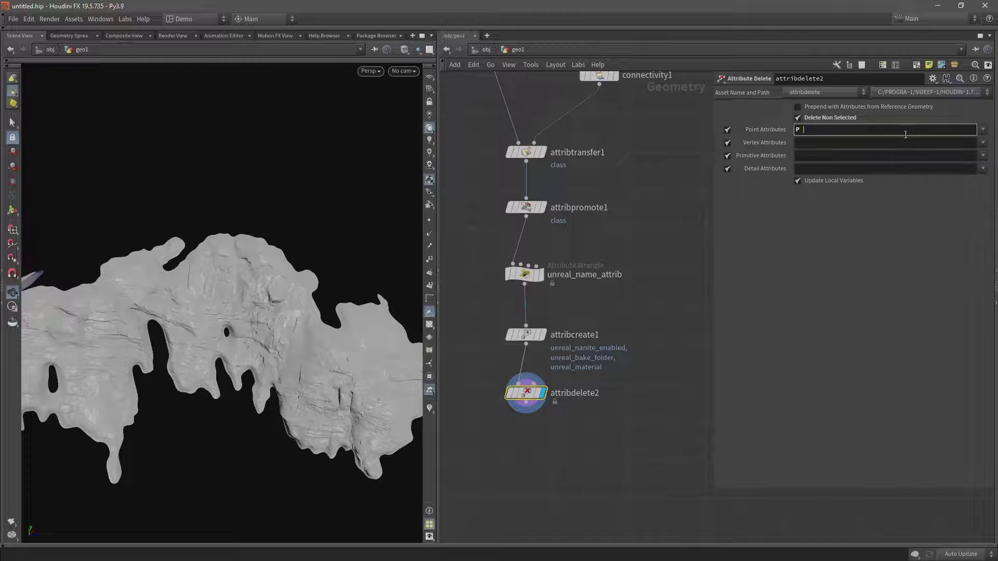
text(Cd)
click(807, 147)
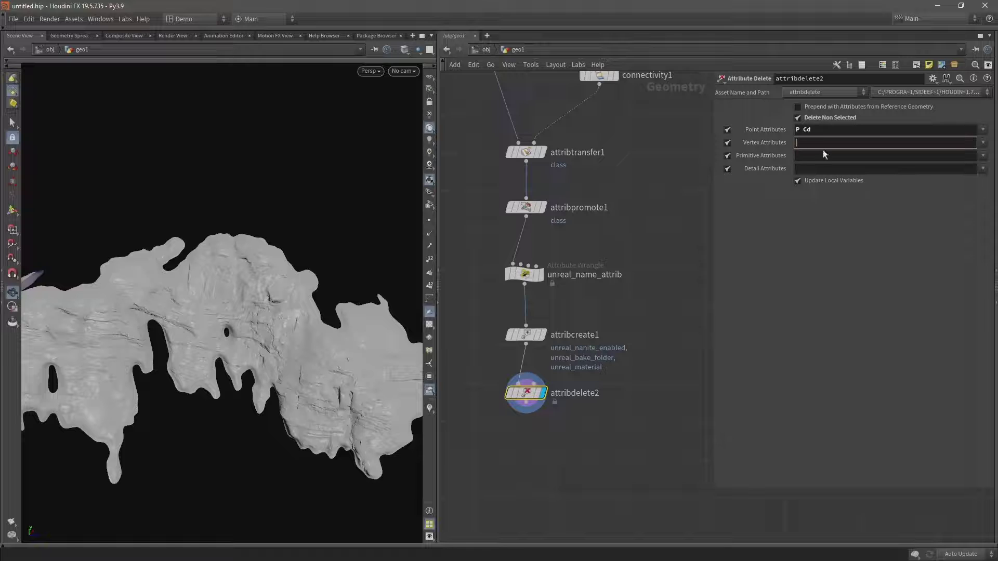
text(N)
key(Return)
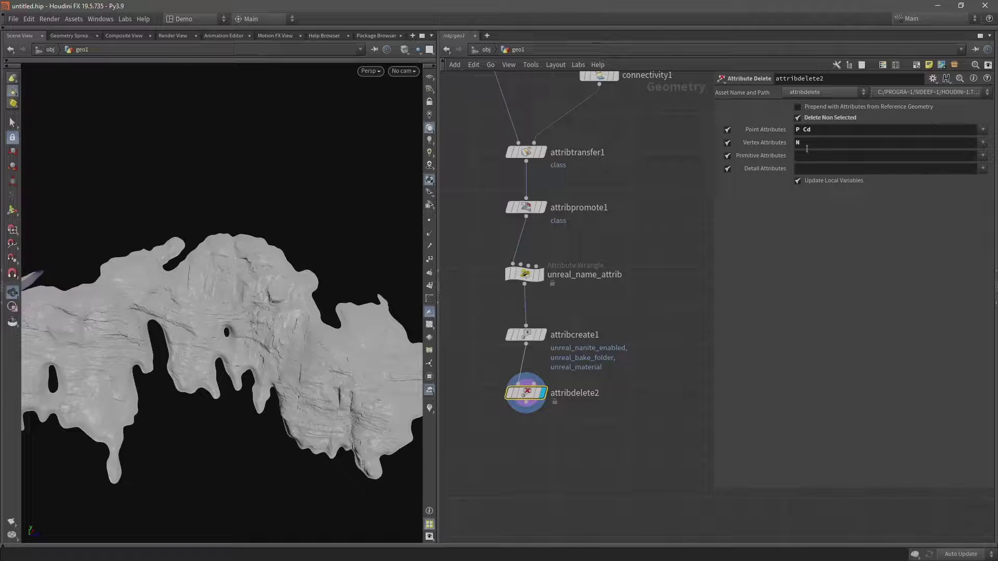
Keep unreal* primitive attributes and open the Geometry Spreadsheet.
click(810, 158)
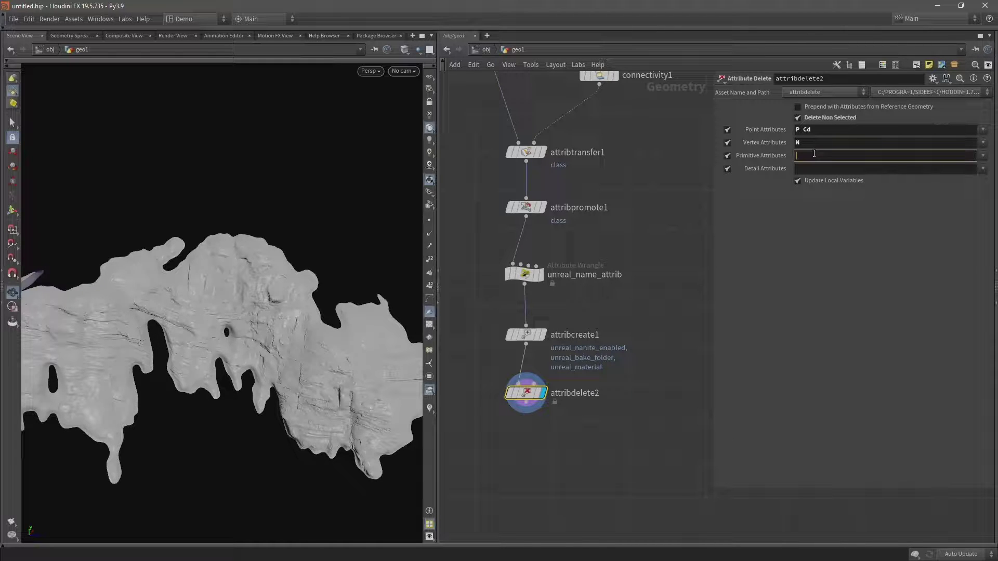
text(unreal*)
key(Return)
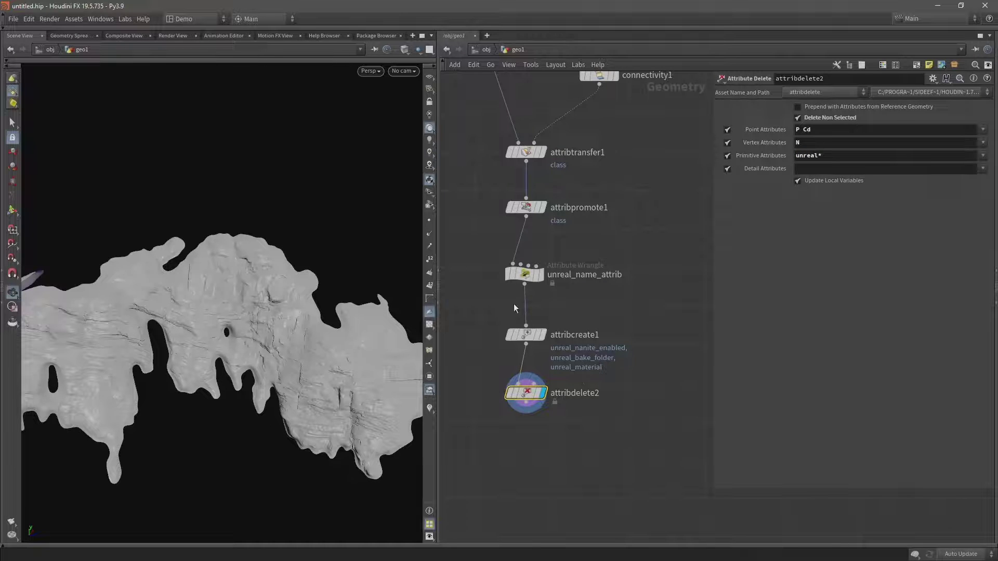
click(71, 36)
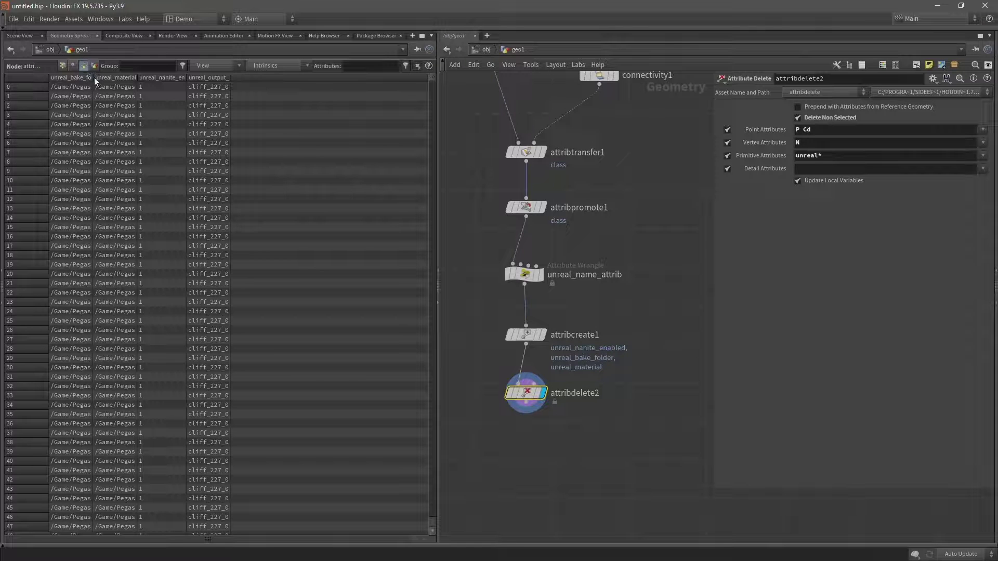
Inspect the primitive, vertex and point attributes in the Geometry Spreadsheet.
drag(94, 77, 130, 77)
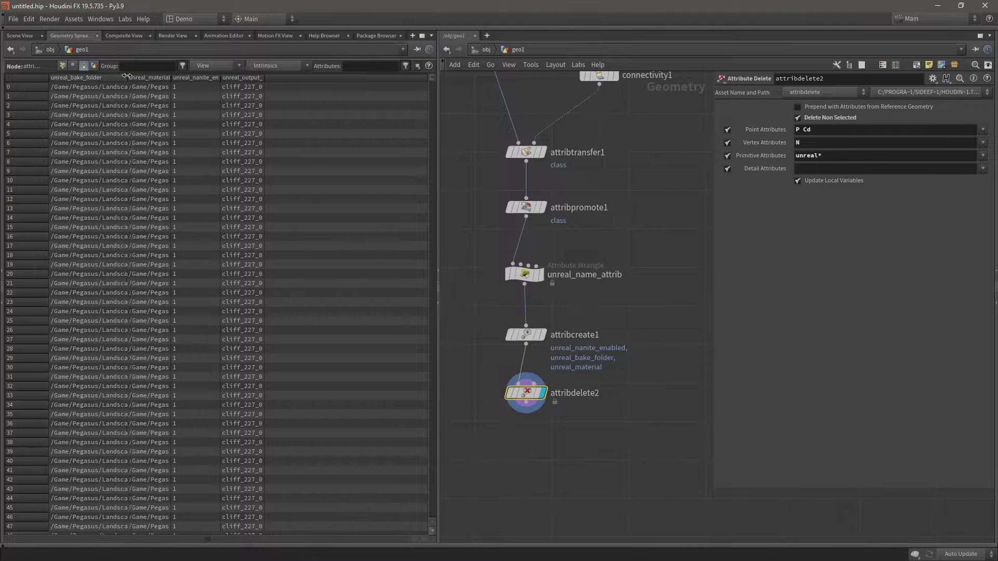
click(184, 79)
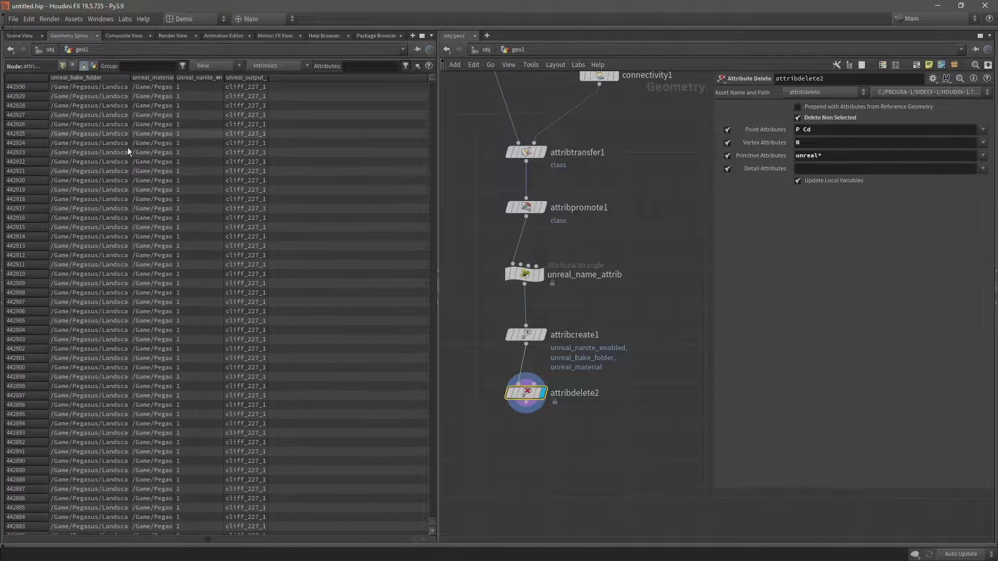
click(72, 66)
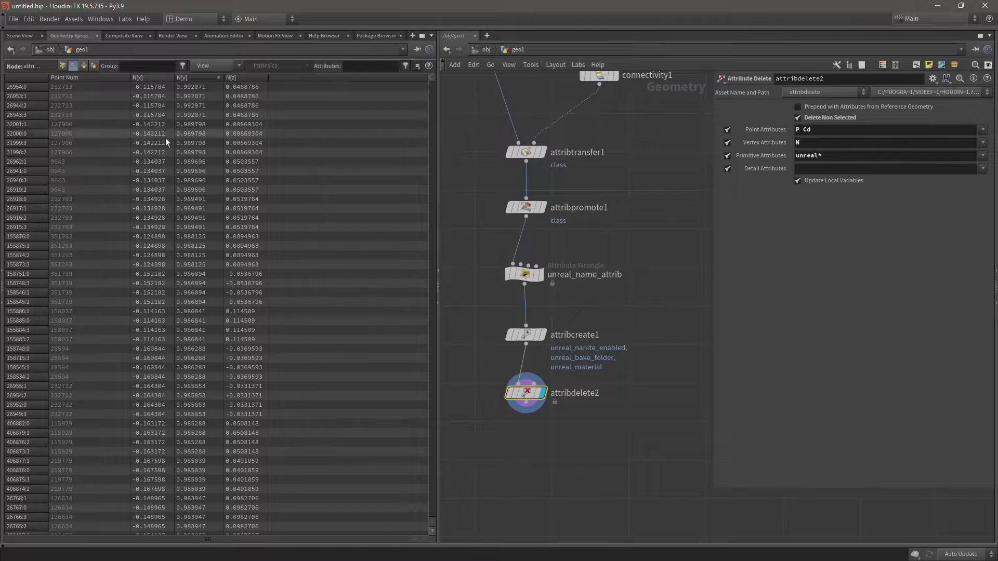
click(62, 65)
Bypass the upstream attribdelete1 node so Cd passes through.
middle_drag(637, 293, 639, 435)
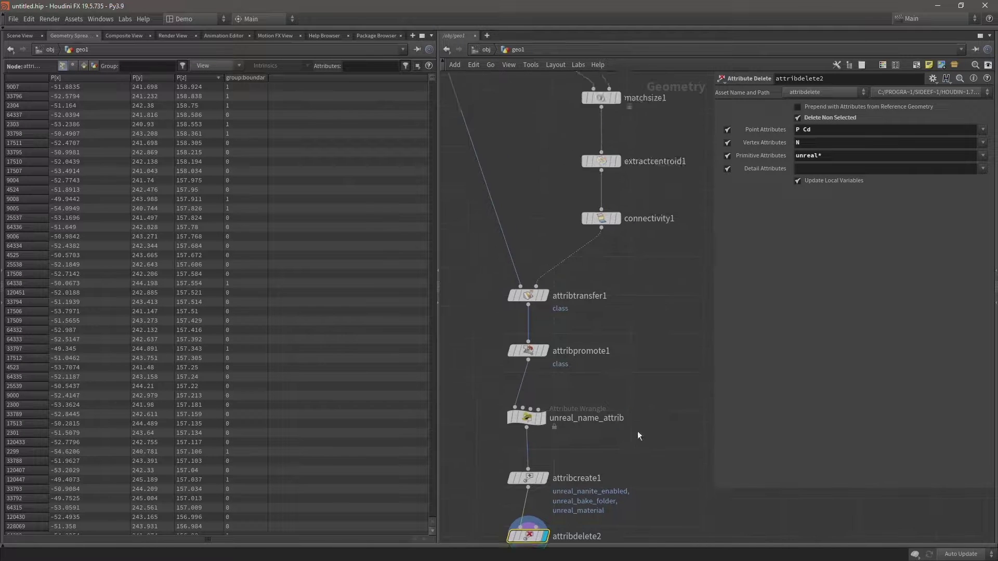
scroll(639, 436, down, 3)
scroll(566, 328, up, 3)
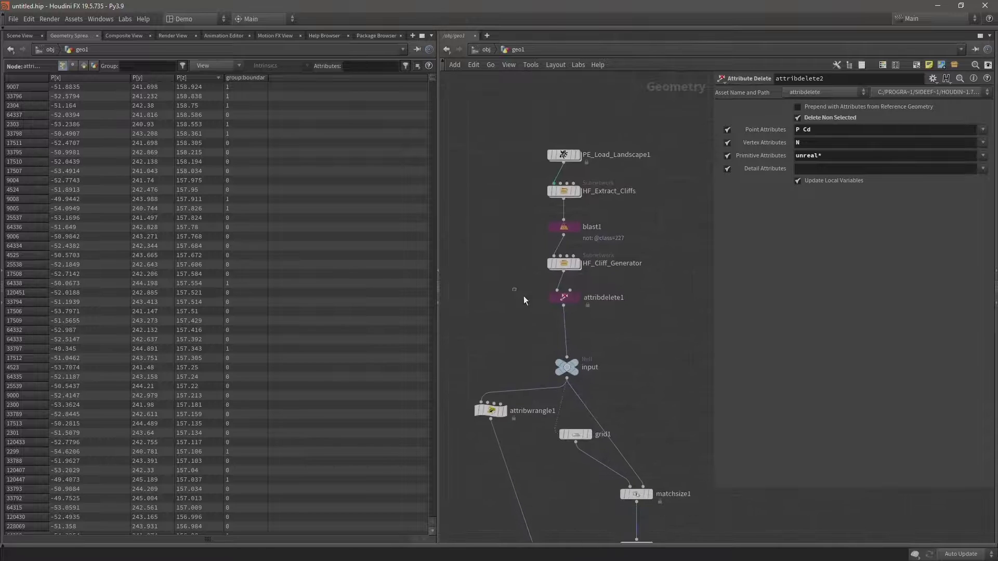
click(564, 298)
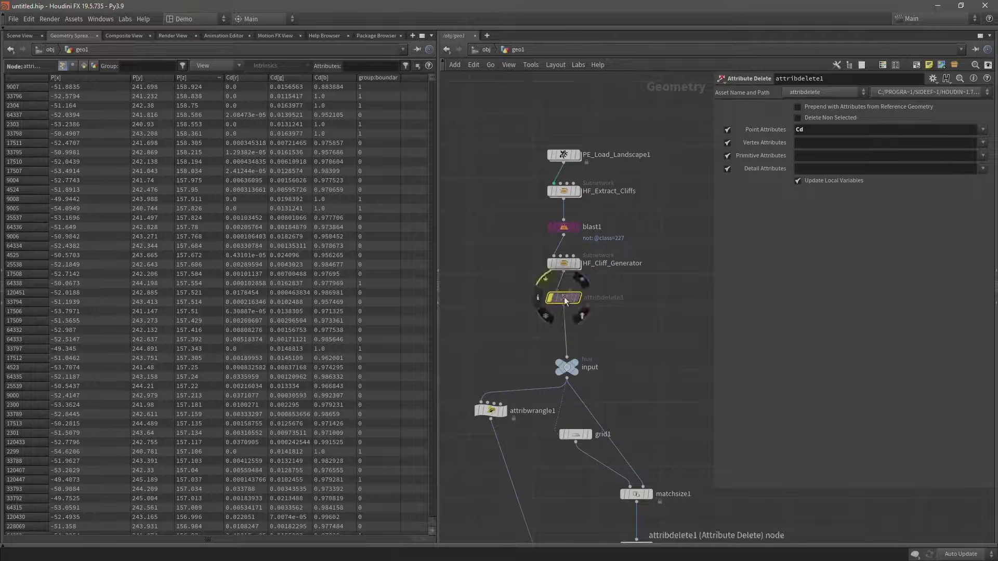
click(545, 291)
middle_drag(613, 329, 598, 176)
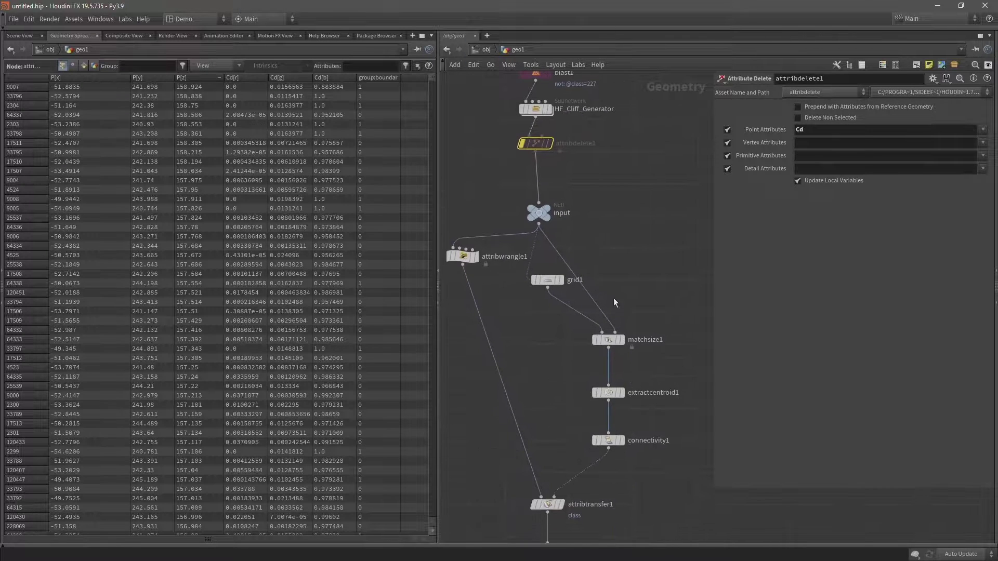
scroll(602, 348, down, 2)
middle_drag(622, 508, 596, 237)
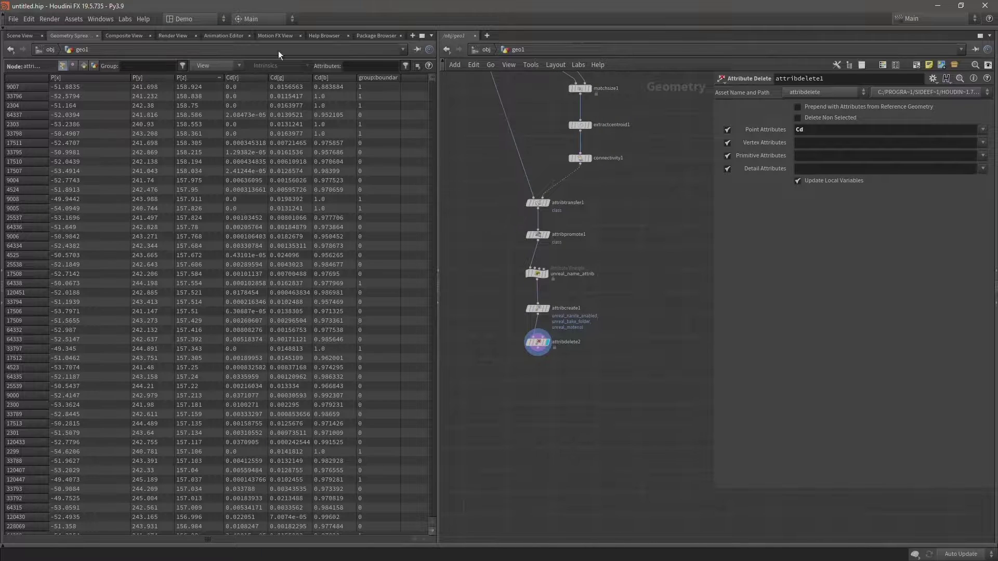
Add a Group Delete node after attribdelete2 with Group Names set to *.
click(537, 356)
key(Tab)
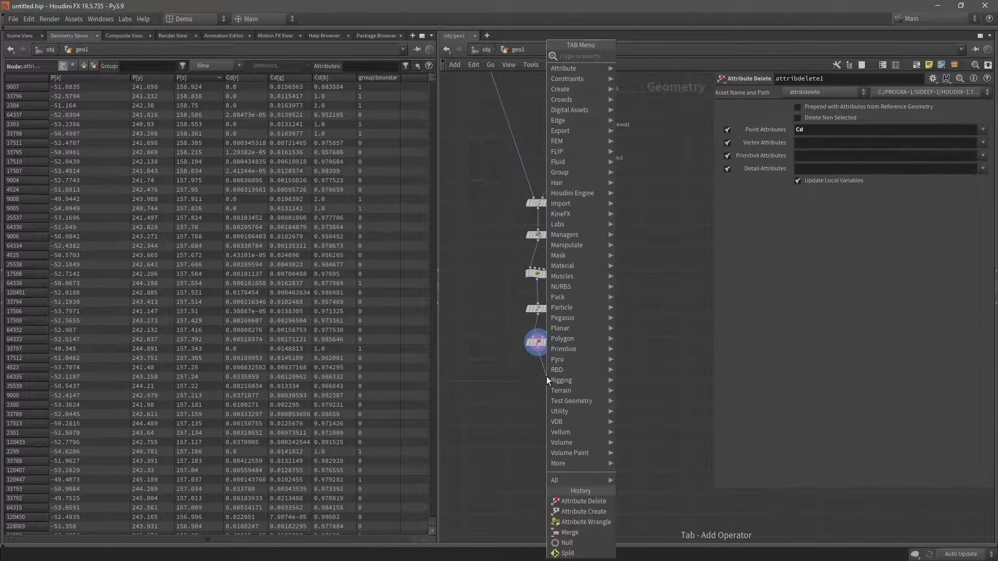
text(group de)
key(Return)
click(537, 376)
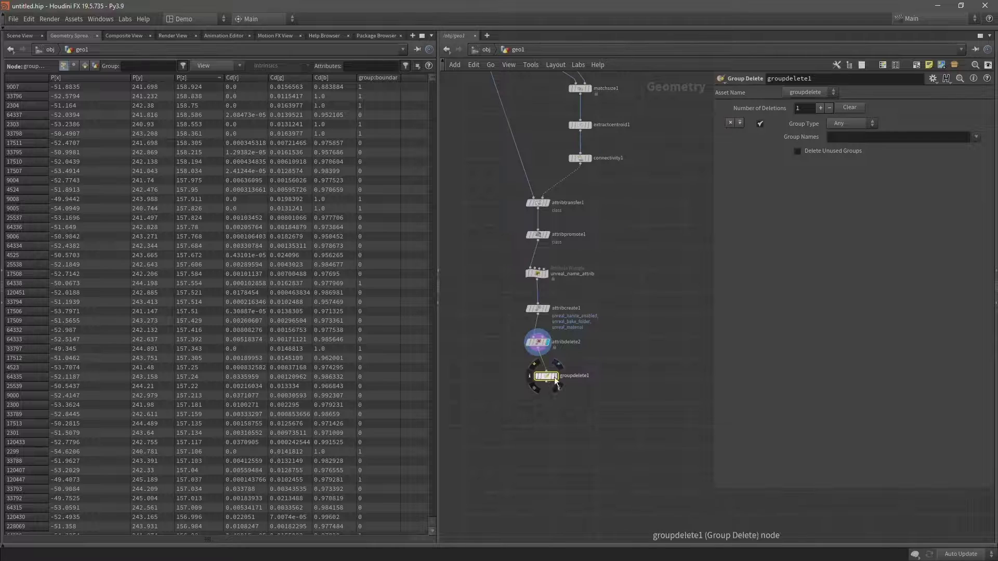
scroll(534, 370, up, 3)
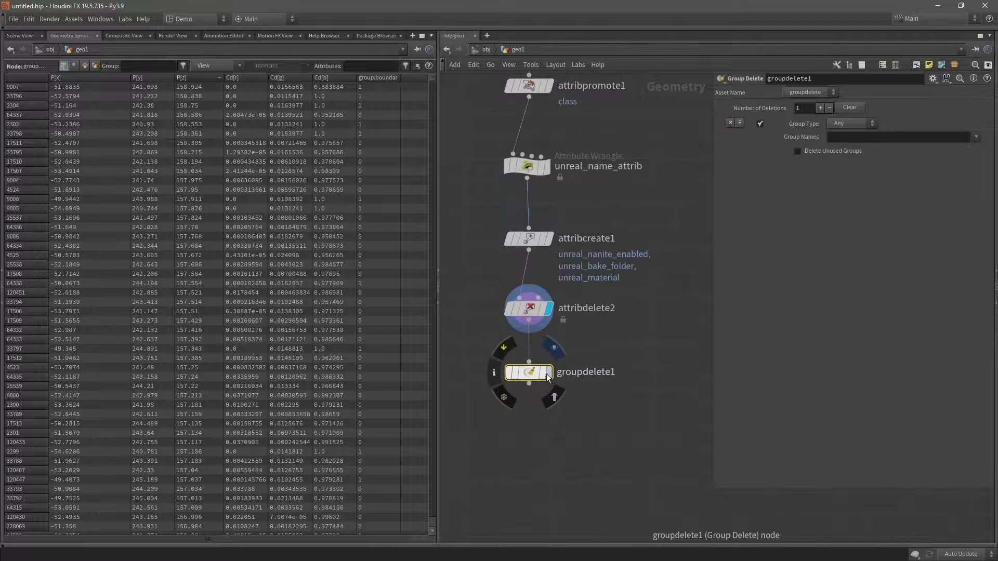
click(855, 138)
text(*)
key(Return)
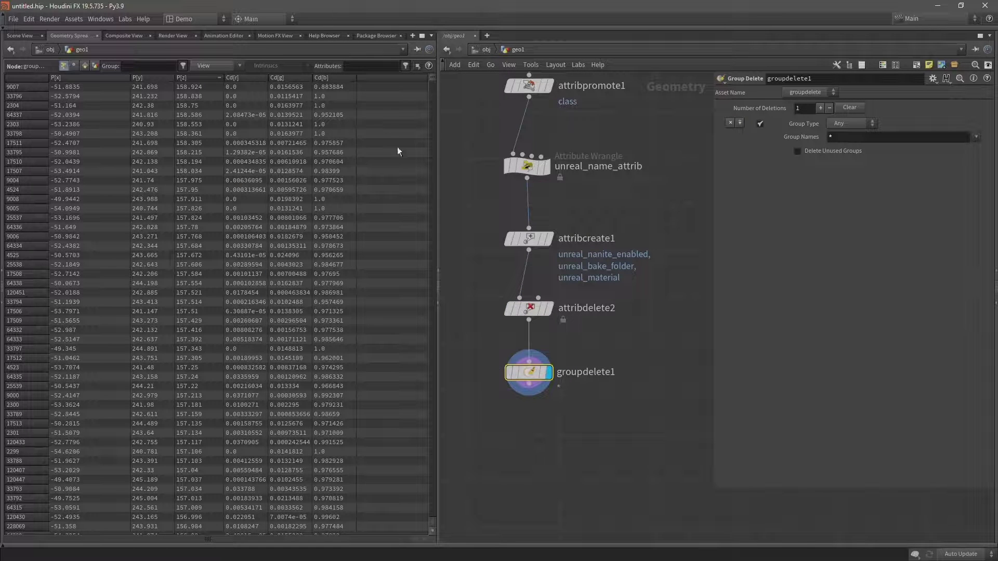
End the chain with an output0 node and display it.
click(20, 36)
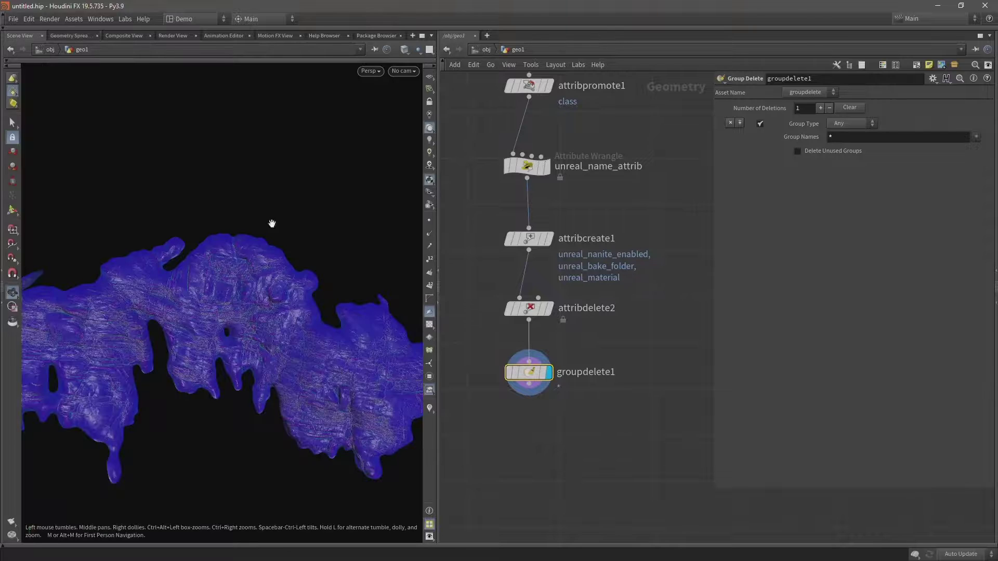
click(528, 385)
click(529, 452)
text(output)
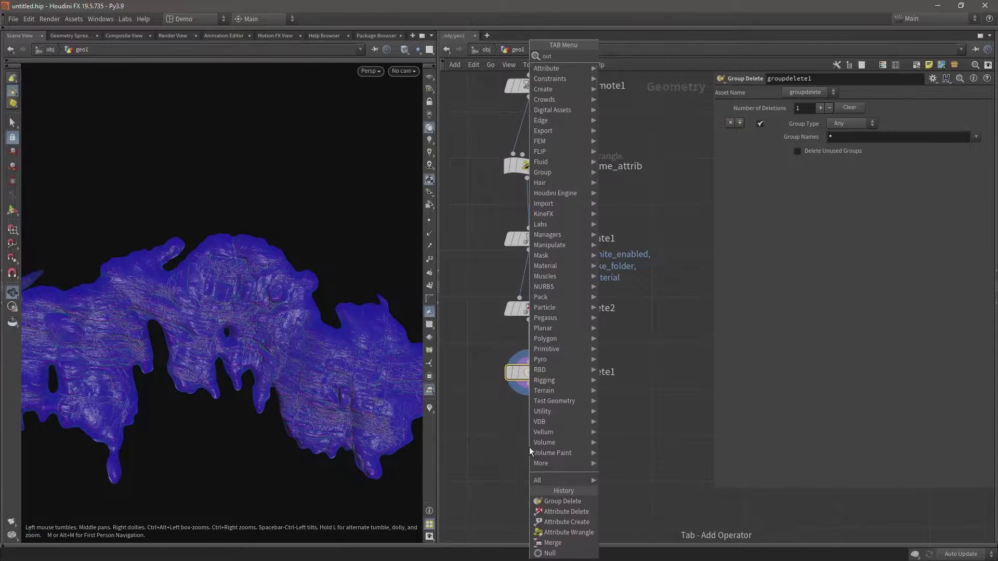
key(Return)
click(547, 447)
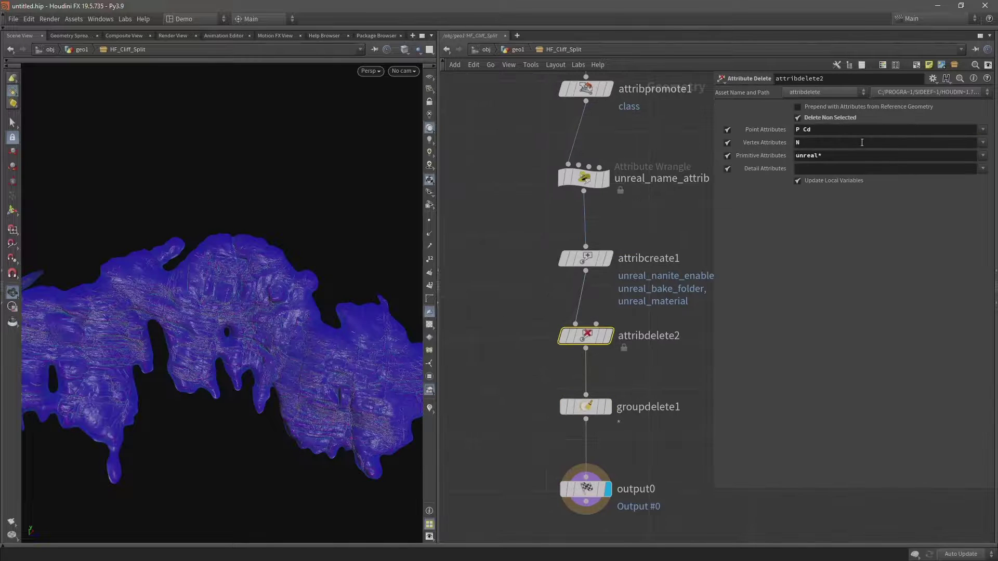
Add class to attribdelete2's kept primitive attributes, then go up to geo1.
click(853, 159)
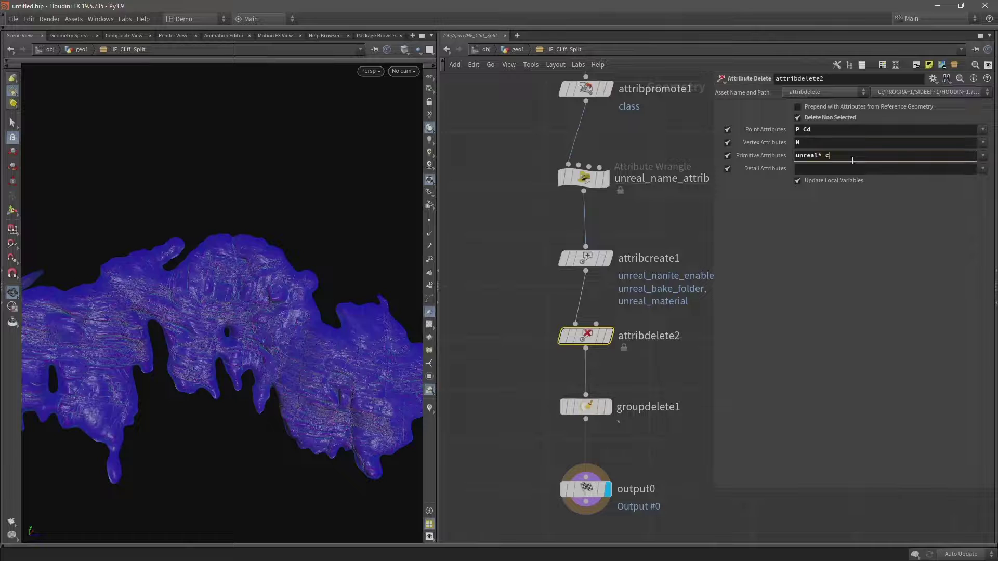
key(Return)
click(983, 156)
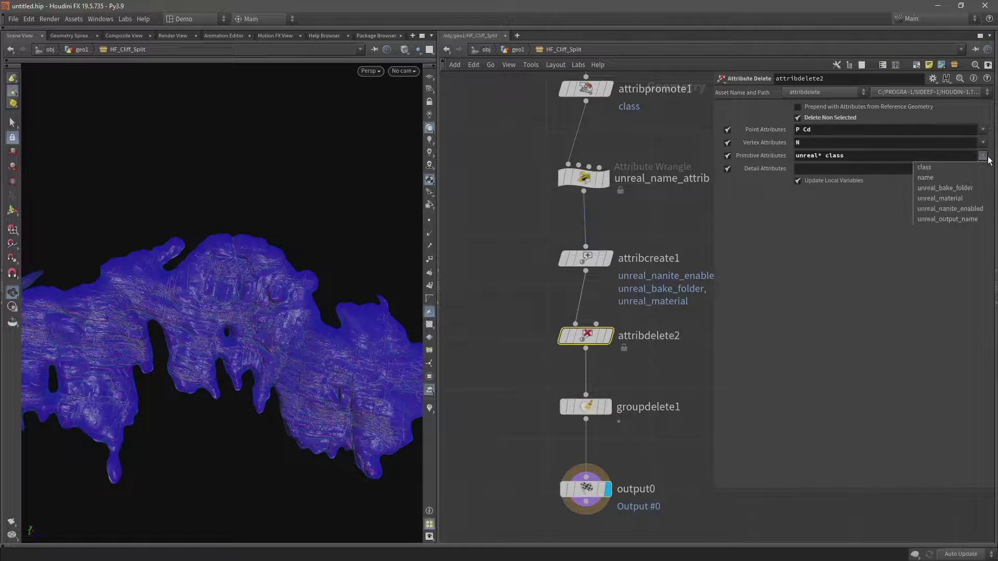
click(907, 185)
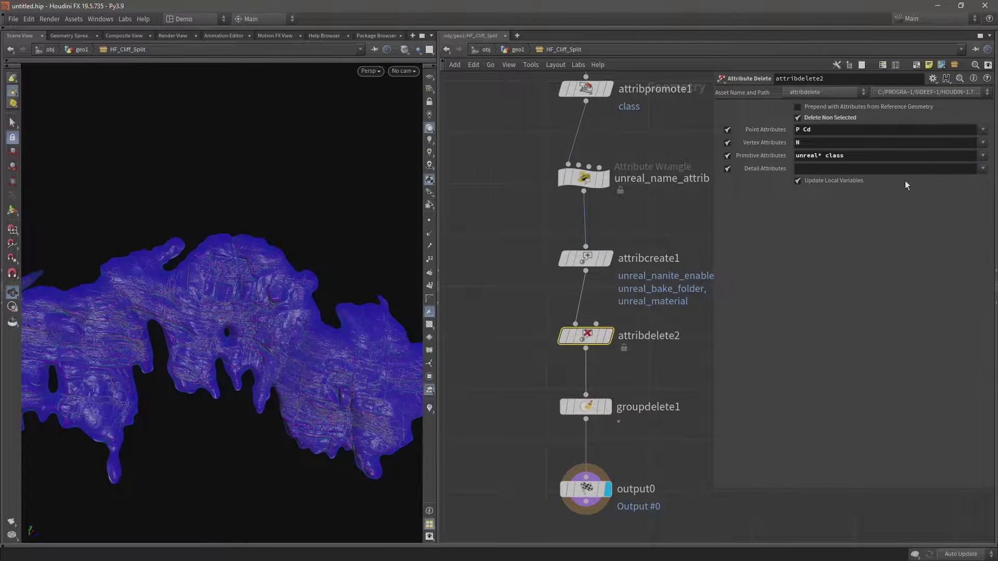
key(u)
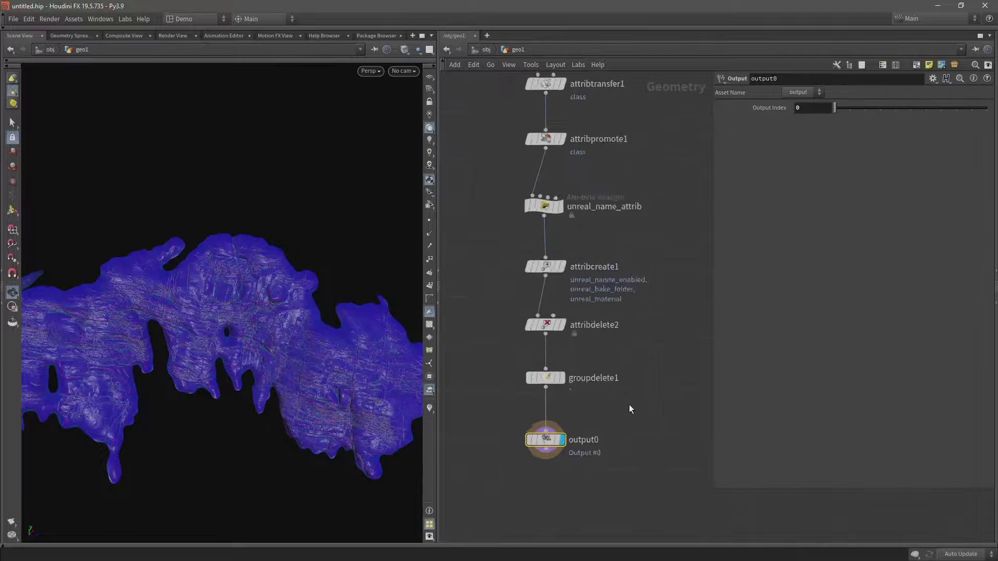
Select the 13 nodes from input down to output0 and collapse them into a subnet.
key(h)
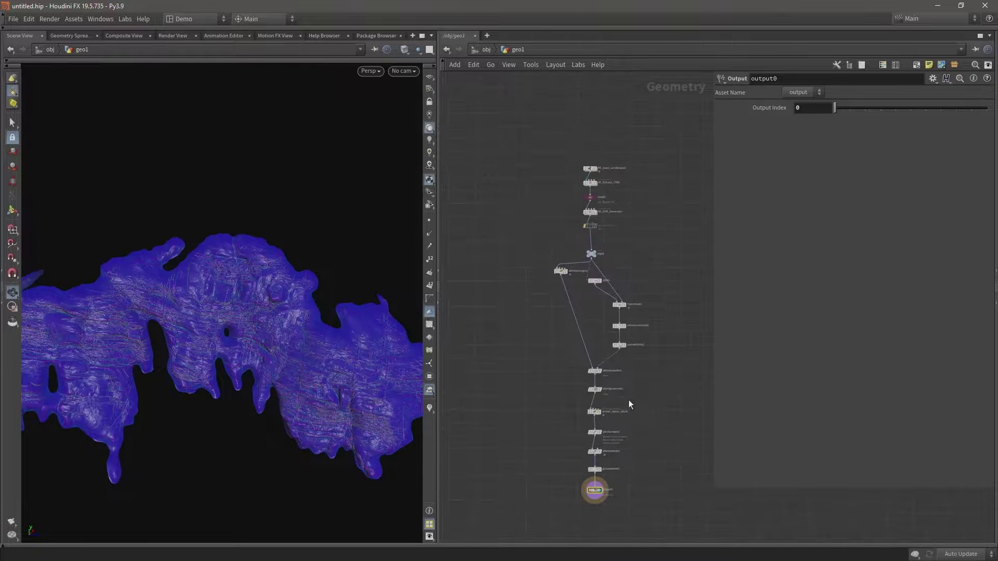
scroll(638, 370, up, 3)
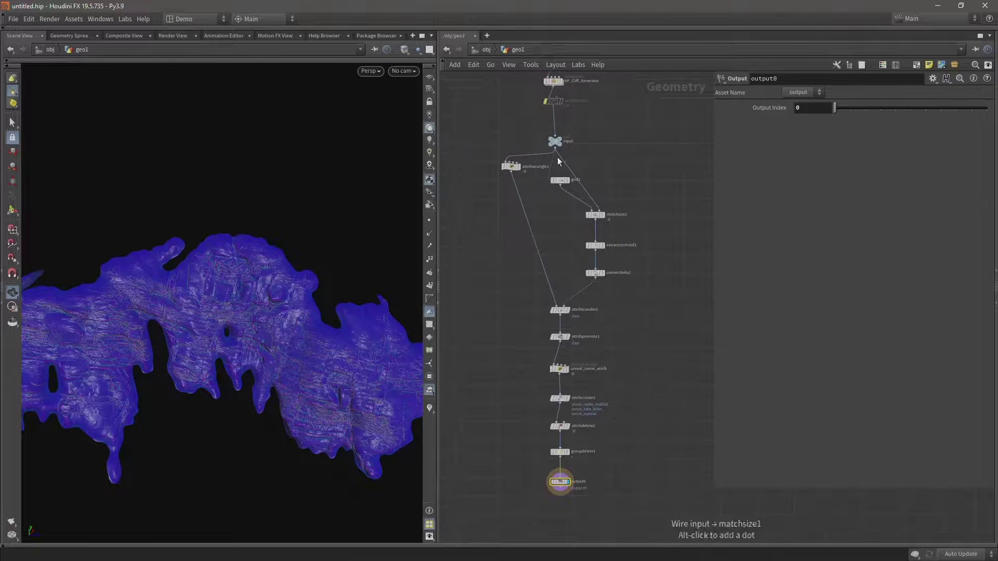
mouse_move(557, 142)
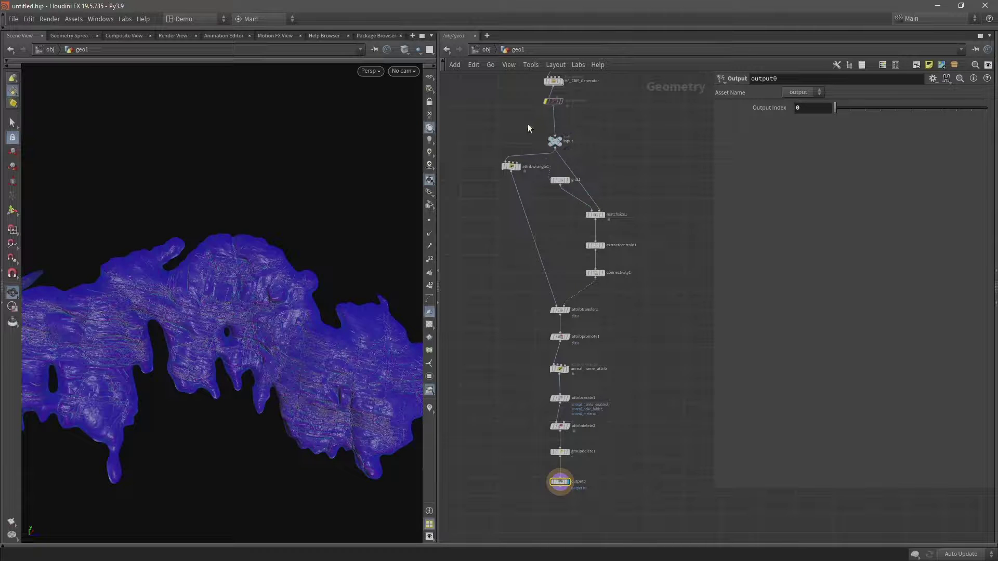
drag(471, 122, 637, 512)
scroll(566, 133, up, 3)
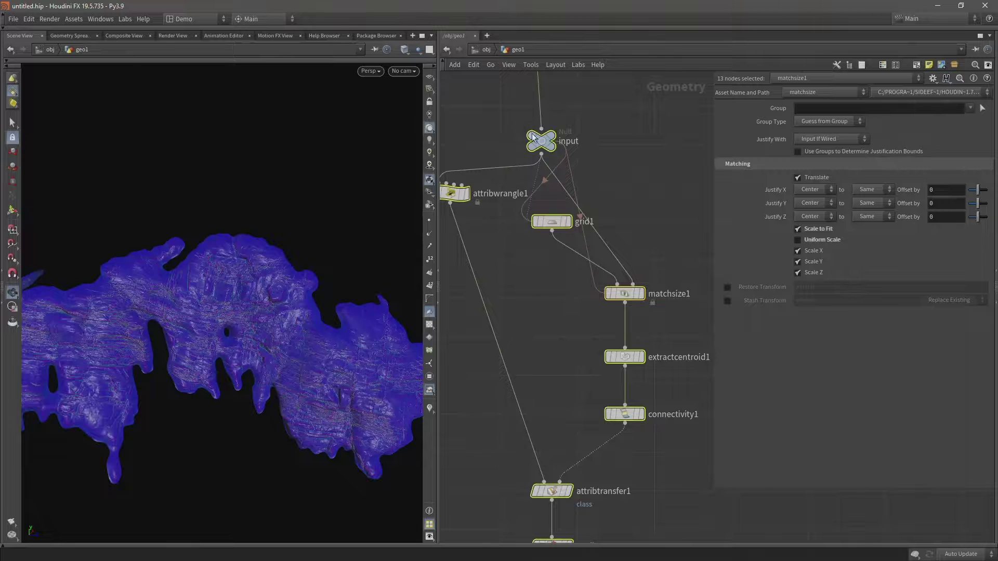
middle_drag(566, 395, 575, 249)
middle_drag(625, 461, 640, 217)
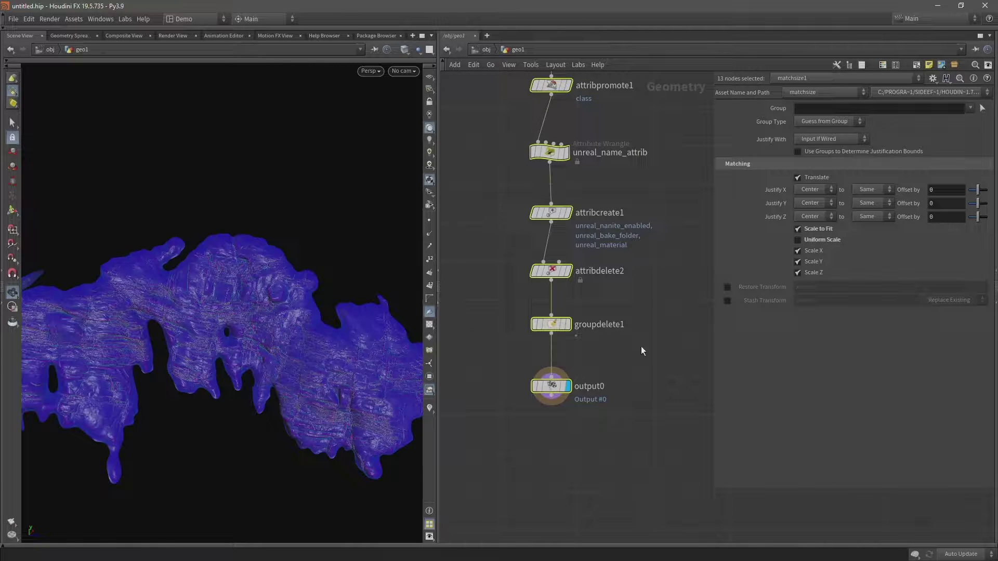
click(956, 66)
Move the new subnet under attribdelete1 and rename it HF_Cliff_Split.
drag(568, 140, 534, 150)
double_click(614, 201)
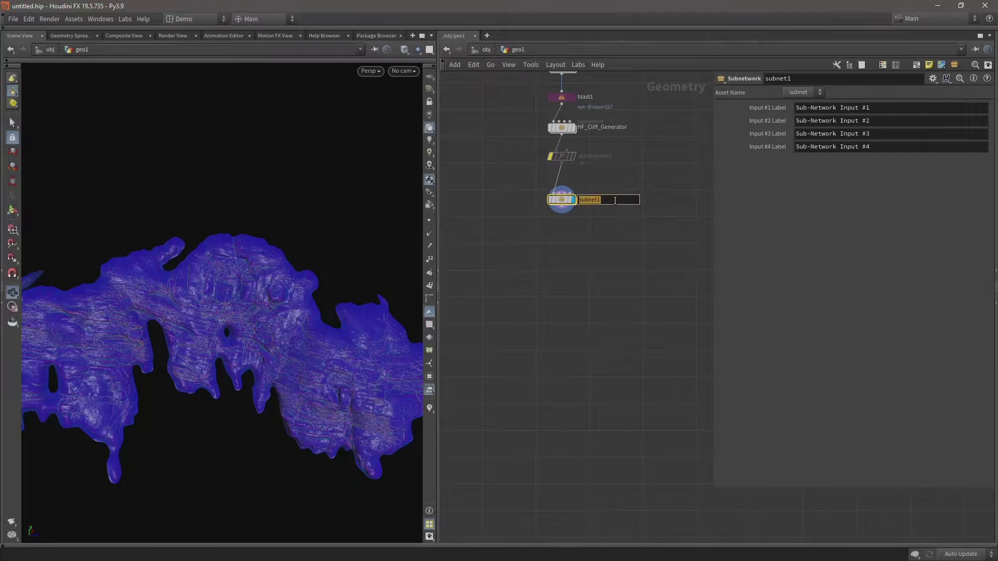
text(HF_Cliff_Split)
key(Return)
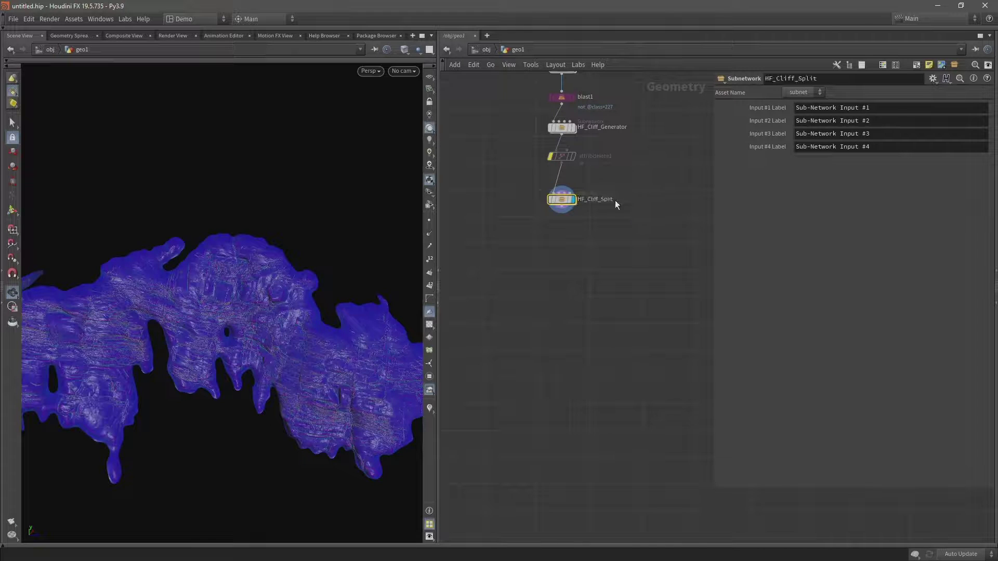
middle_drag(524, 161, 528, 186)
click(565, 232)
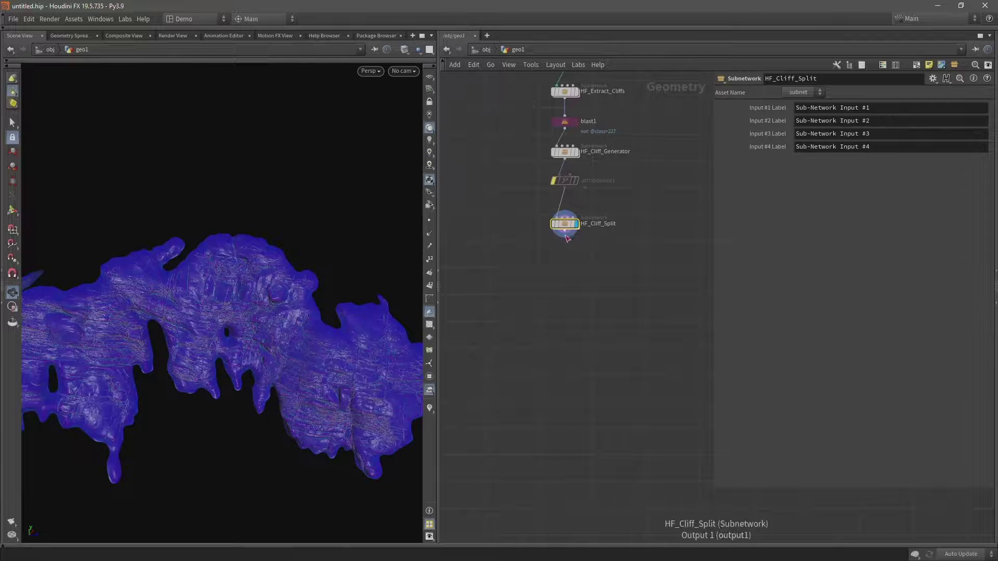
click(566, 273)
text(att)
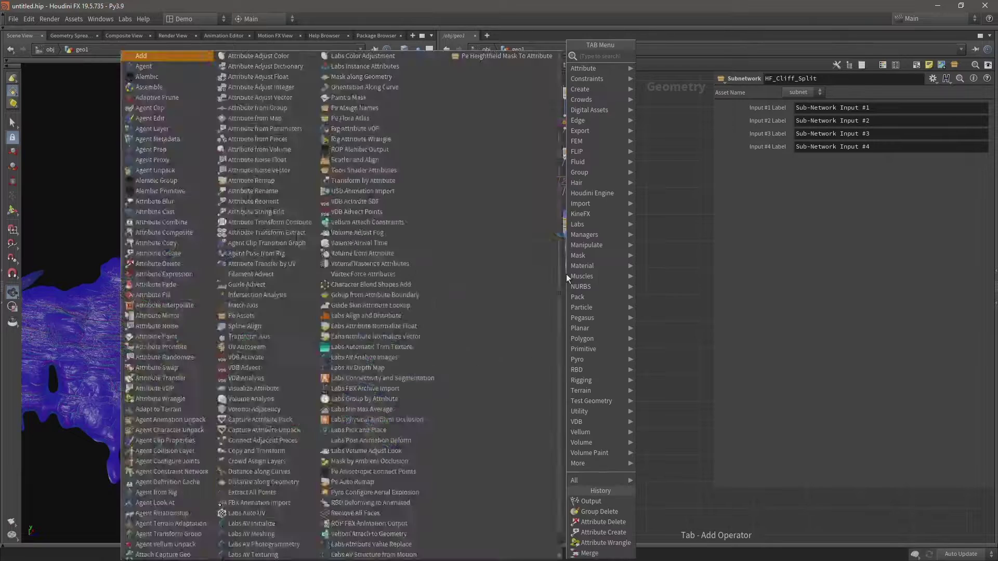
text(w)
key(Return)
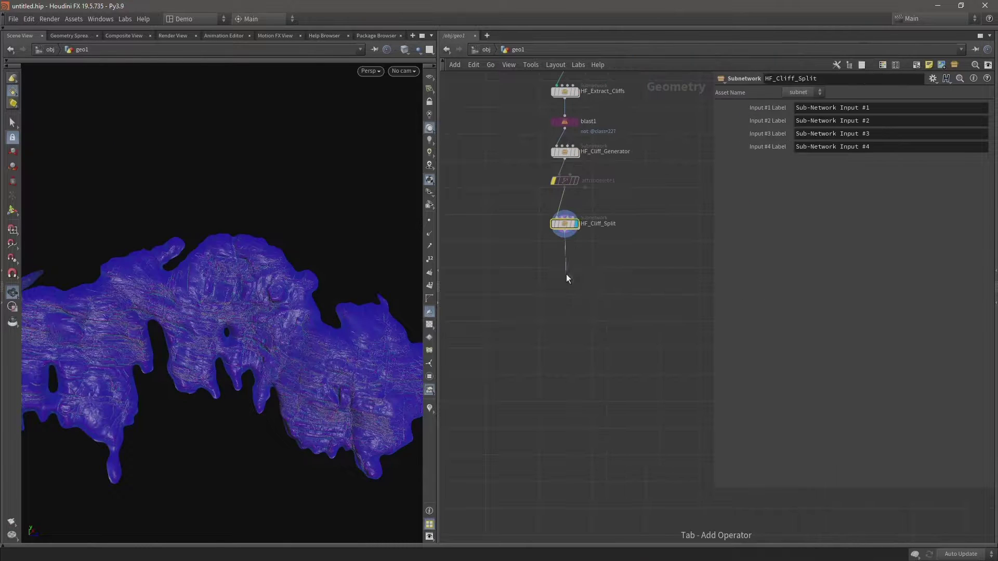
click(566, 274)
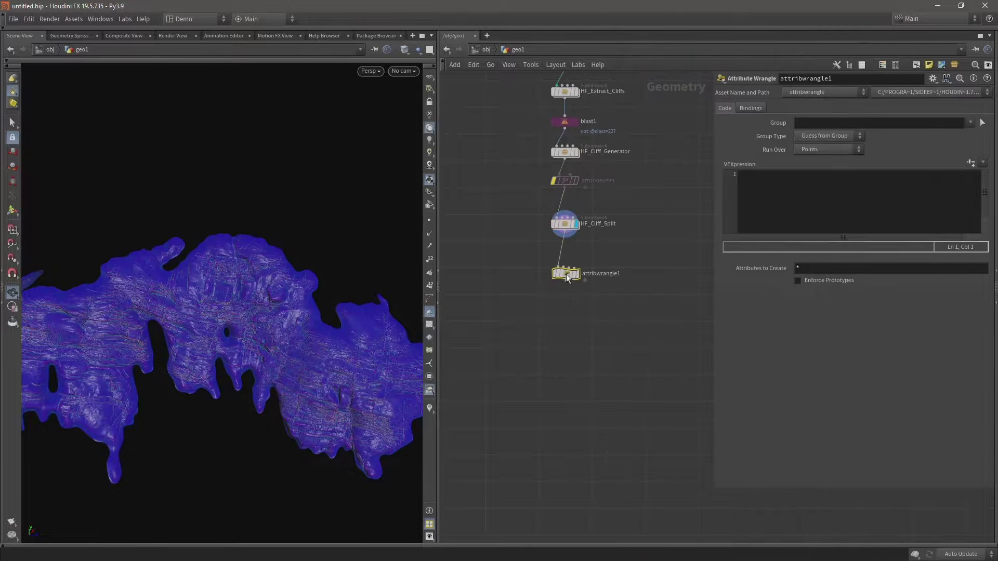
click(797, 199)
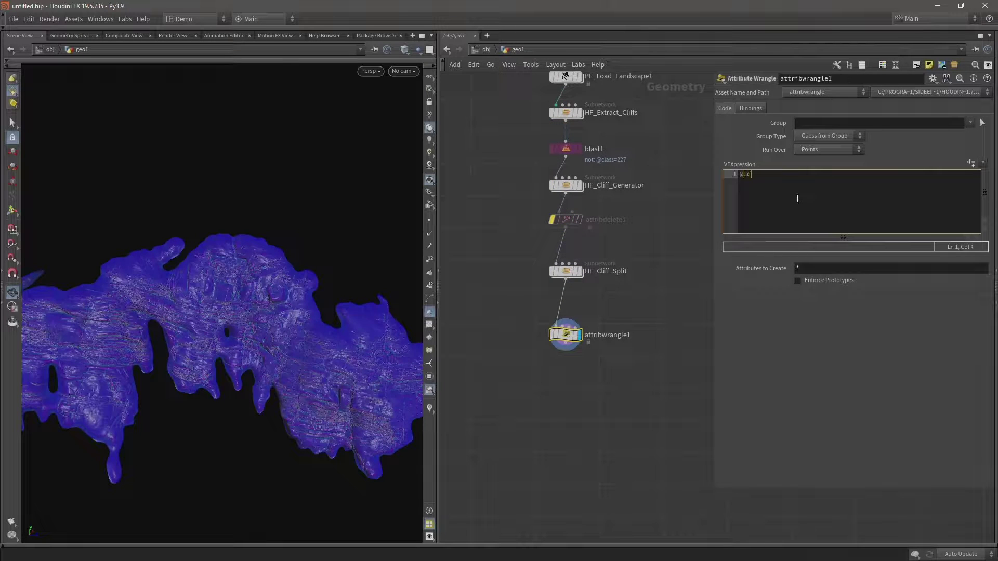
text(@Cd = rand)
text((@glass);)
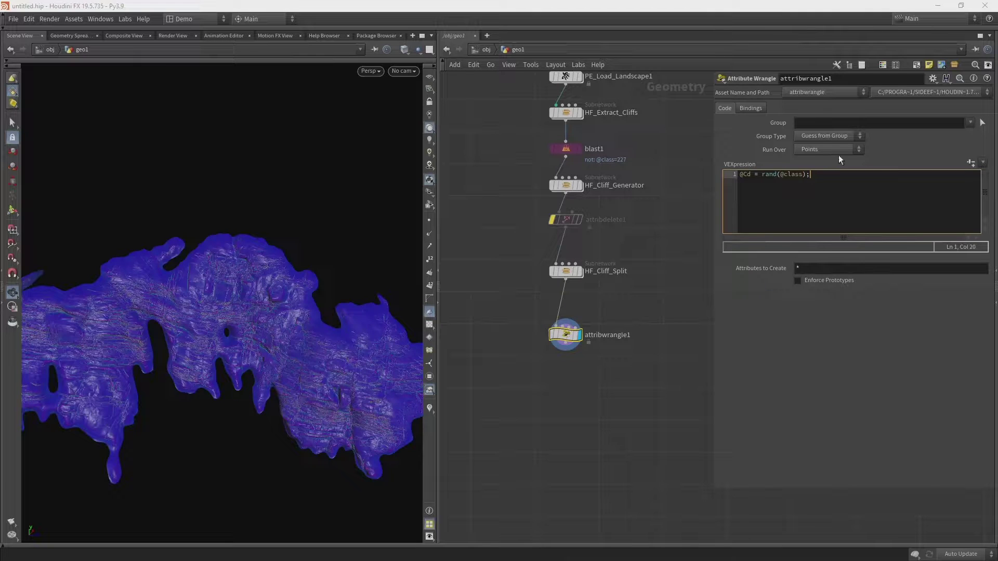
click(838, 150)
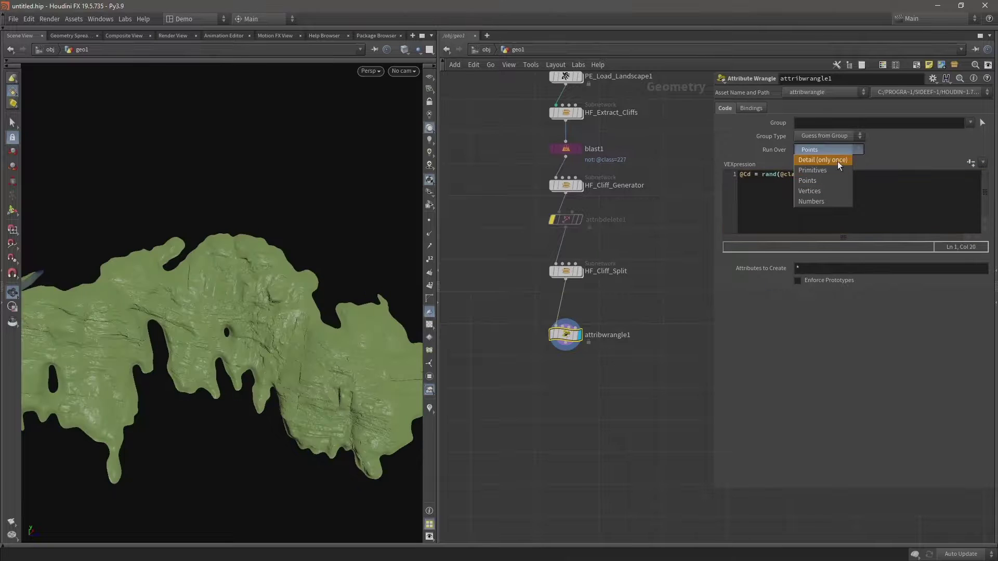
click(838, 161)
drag(567, 223, 567, 228)
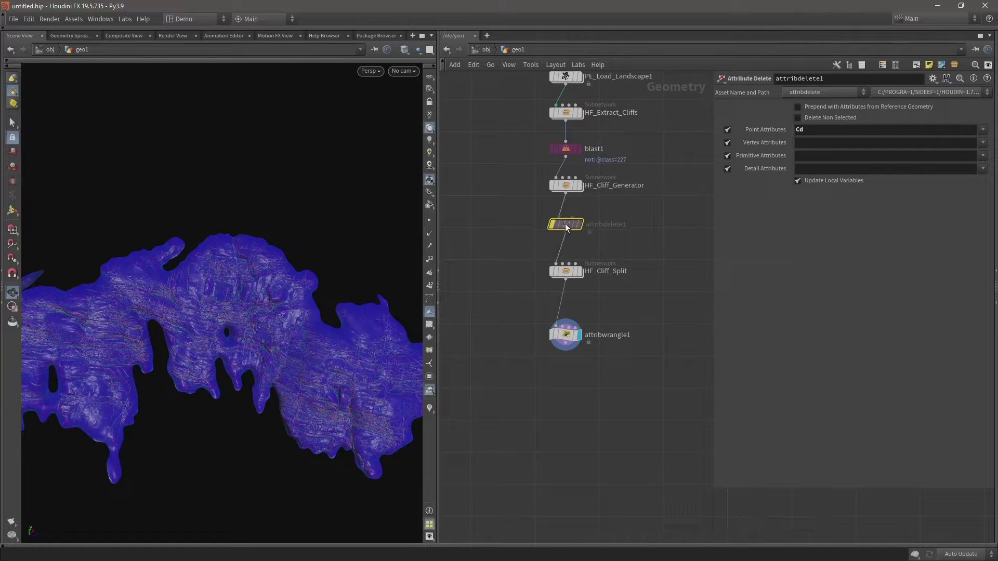
Re-enable attribdelete1 and wire HF_Extract_Cliffs into it.
click(542, 225)
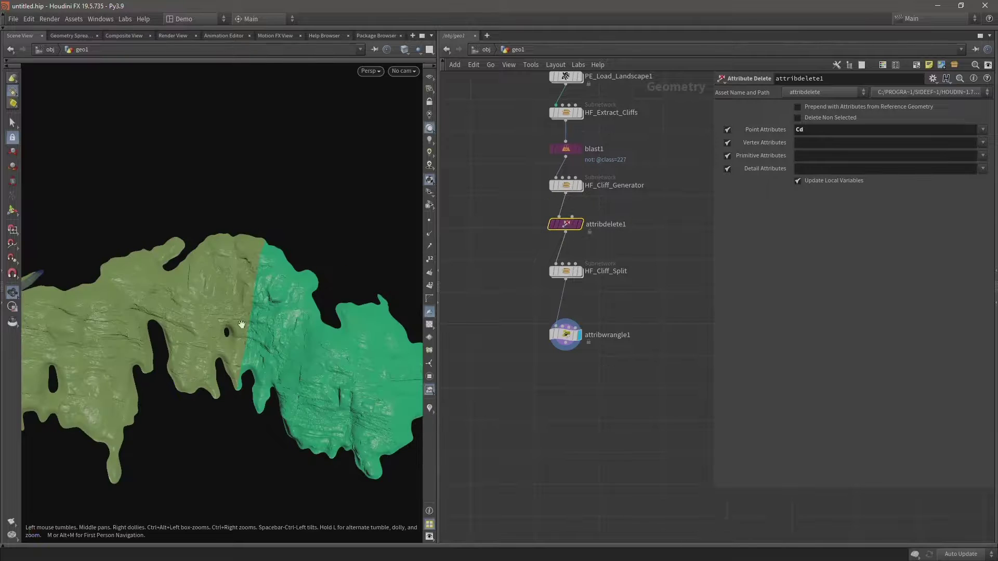
drag(298, 282, 257, 272)
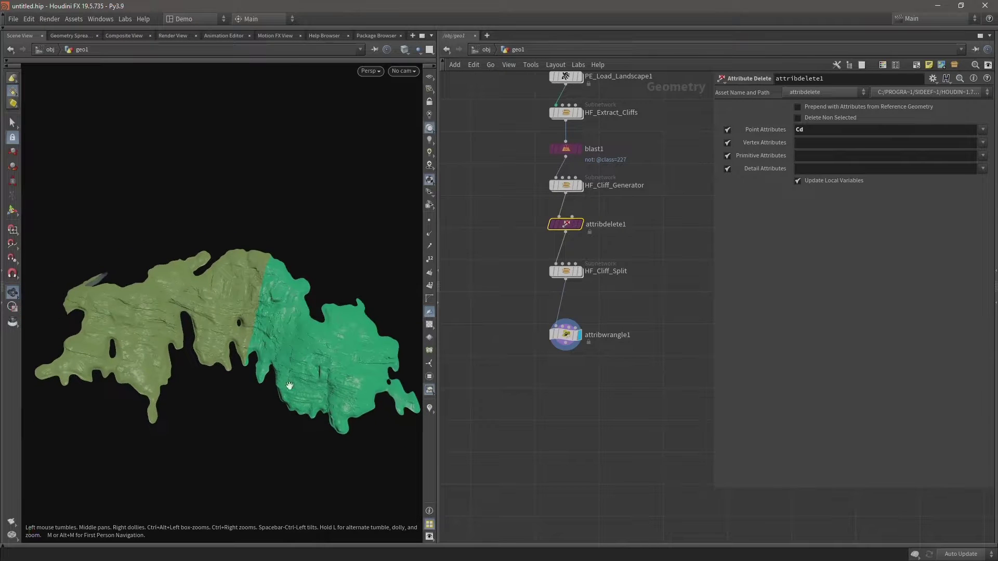
middle_drag(671, 208, 670, 272)
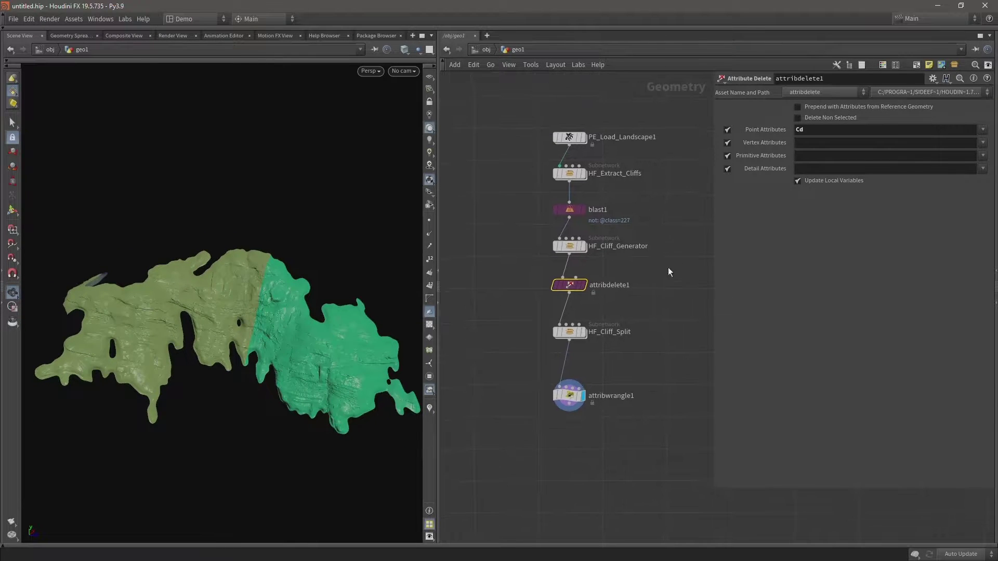
click(570, 183)
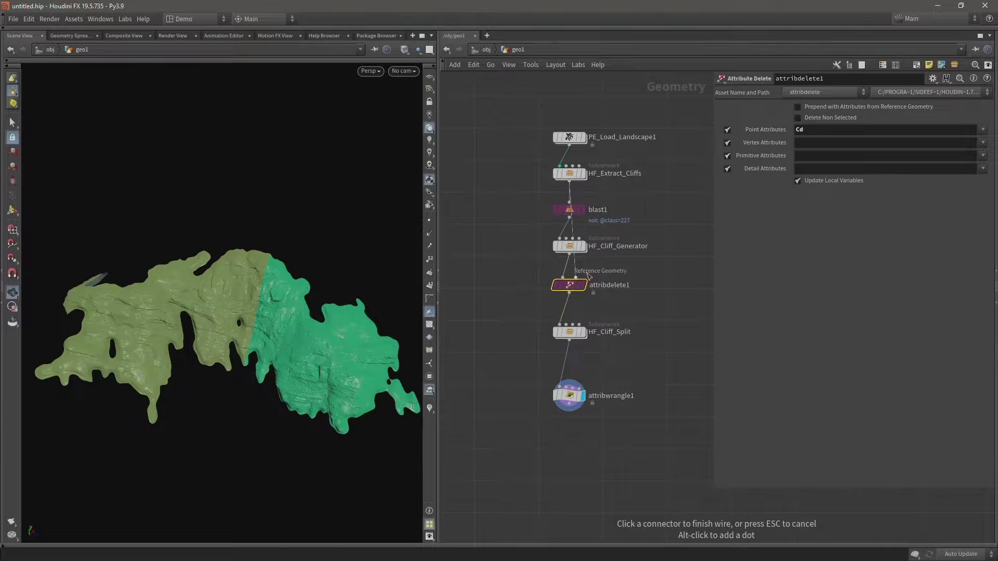
click(548, 270)
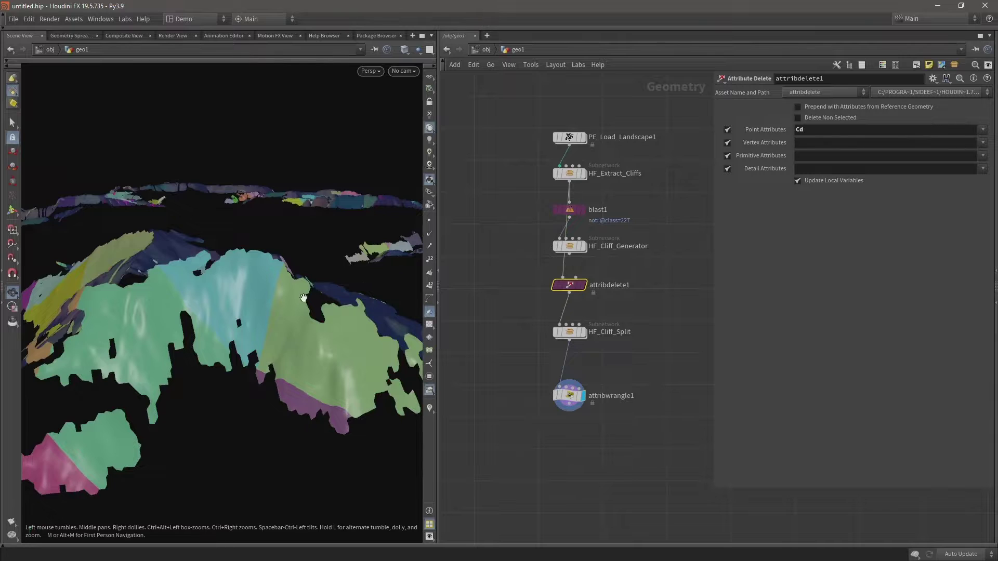
drag(305, 289, 325, 312)
key(f)
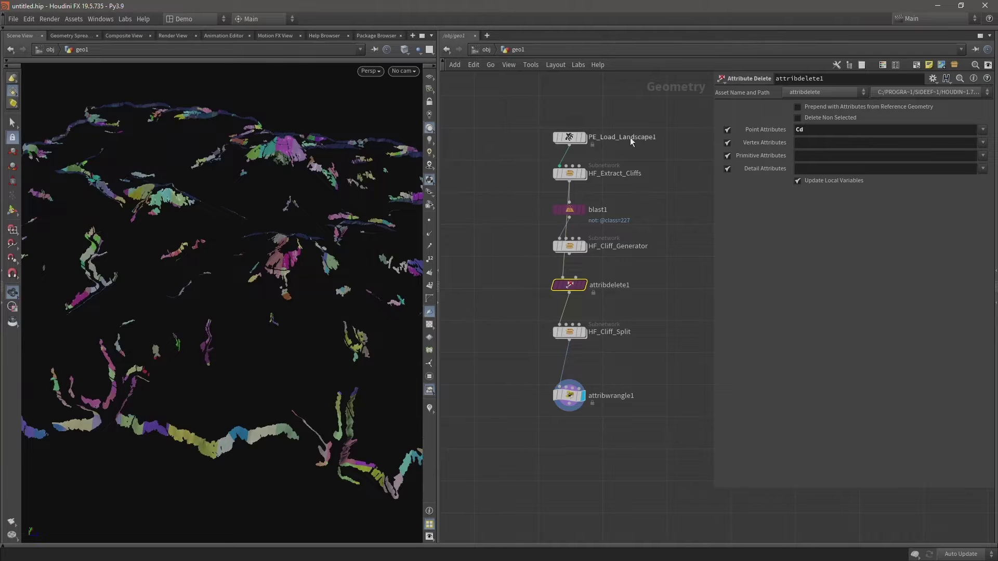
Inspect the landscape, the extracted cliffs and the HF_Cliff_Generator output with display flags.
drag(534, 166, 608, 191)
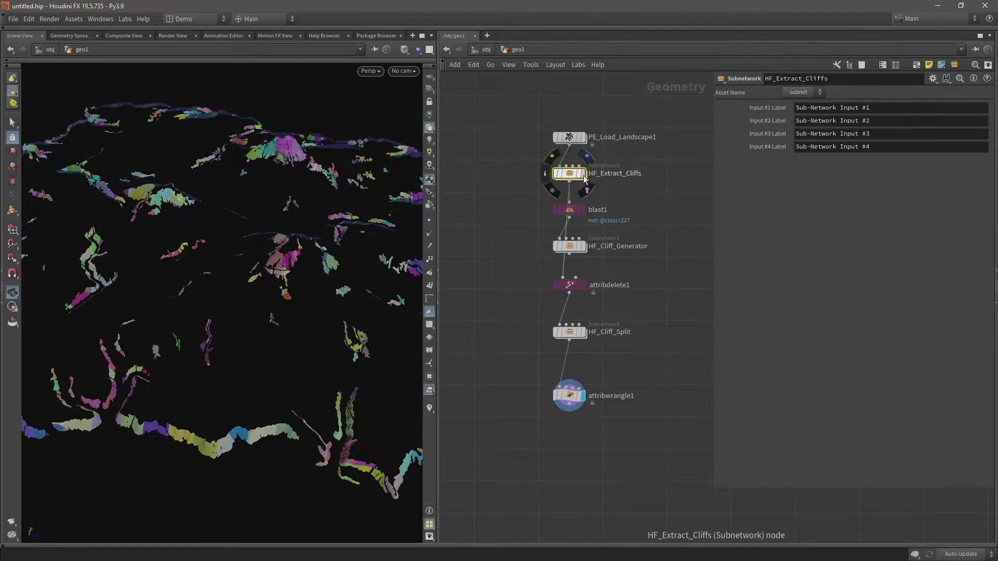
click(584, 137)
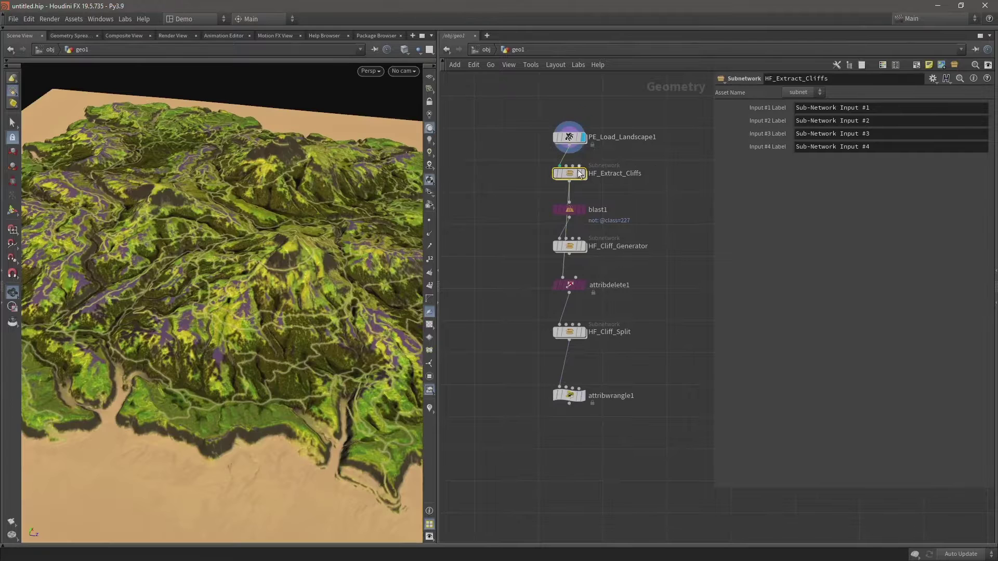
click(584, 173)
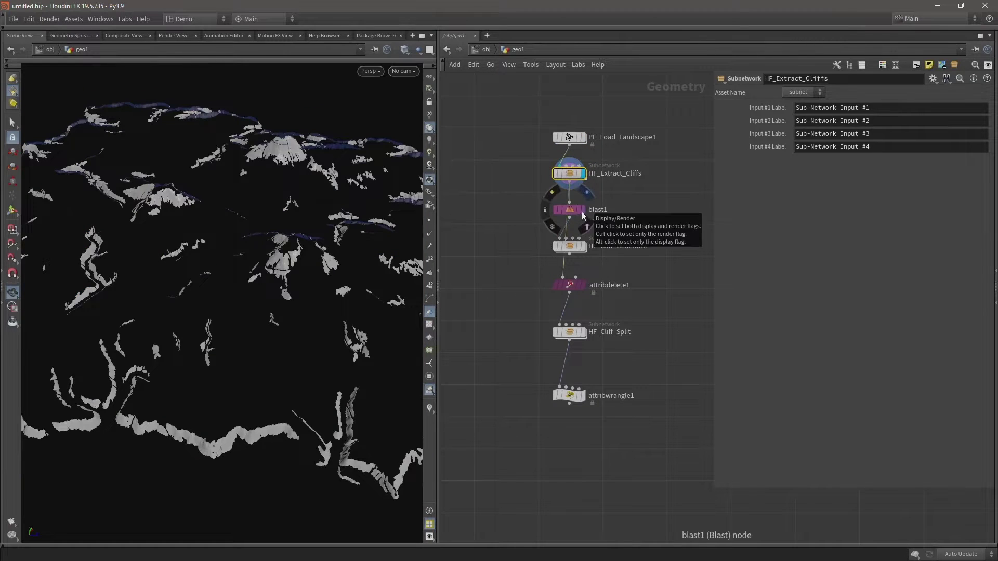
click(582, 246)
scroll(188, 191, up, 10)
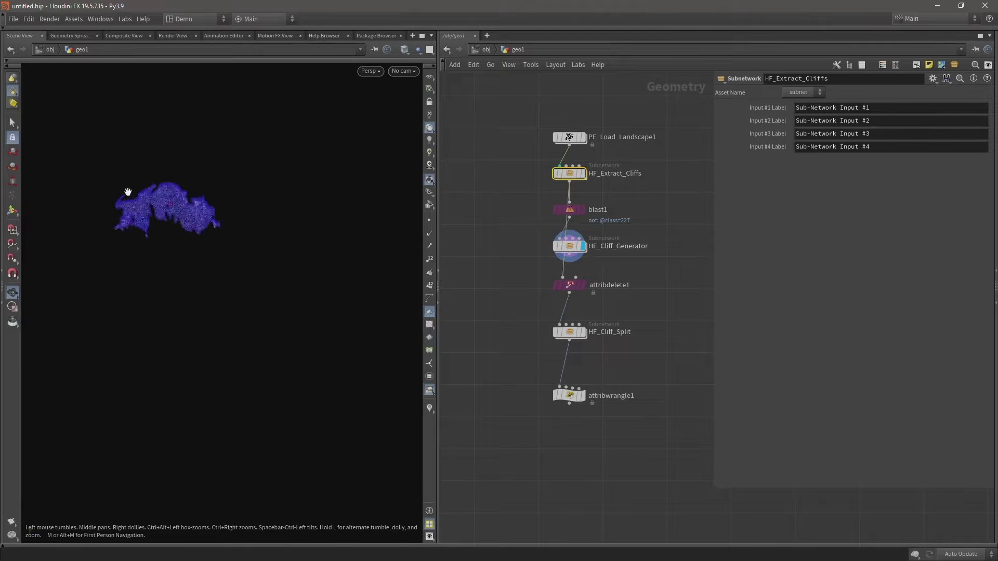
scroll(325, 207, down, 10)
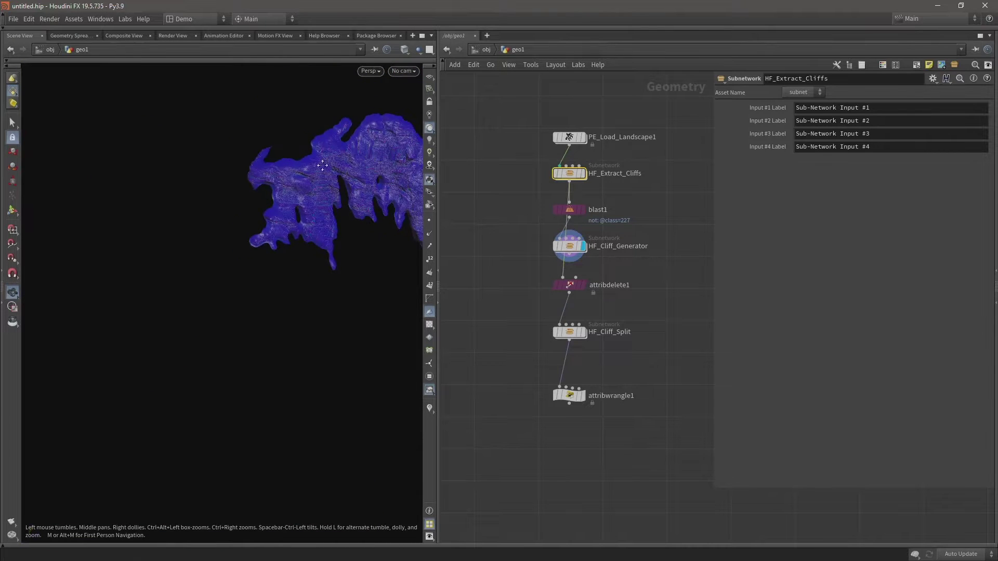
middle_drag(345, 176, 250, 201)
Display attribwrangle1 to show the cliff pieces in random colours per class.
scroll(250, 201, down, 5)
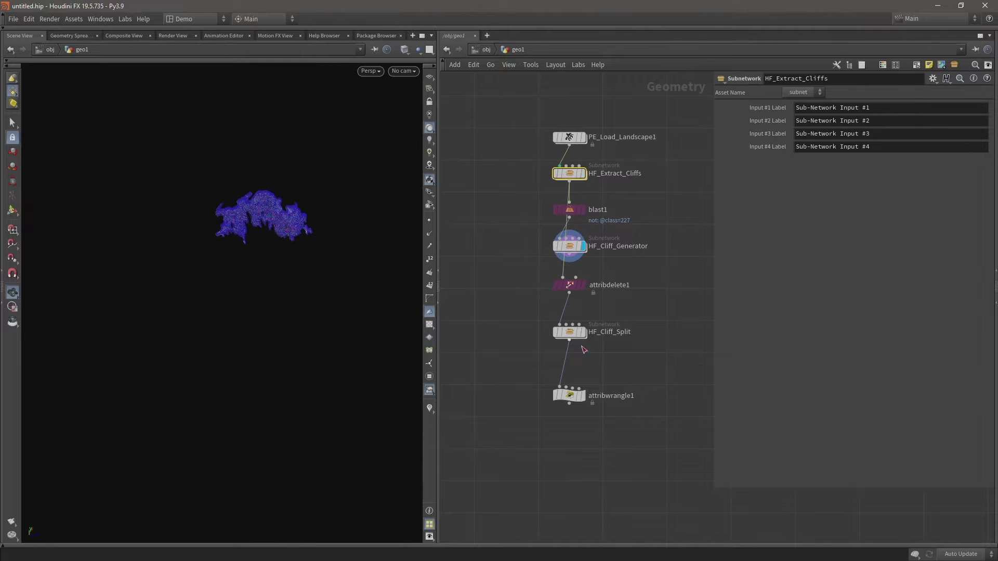
click(583, 396)
scroll(307, 211, up, 5)
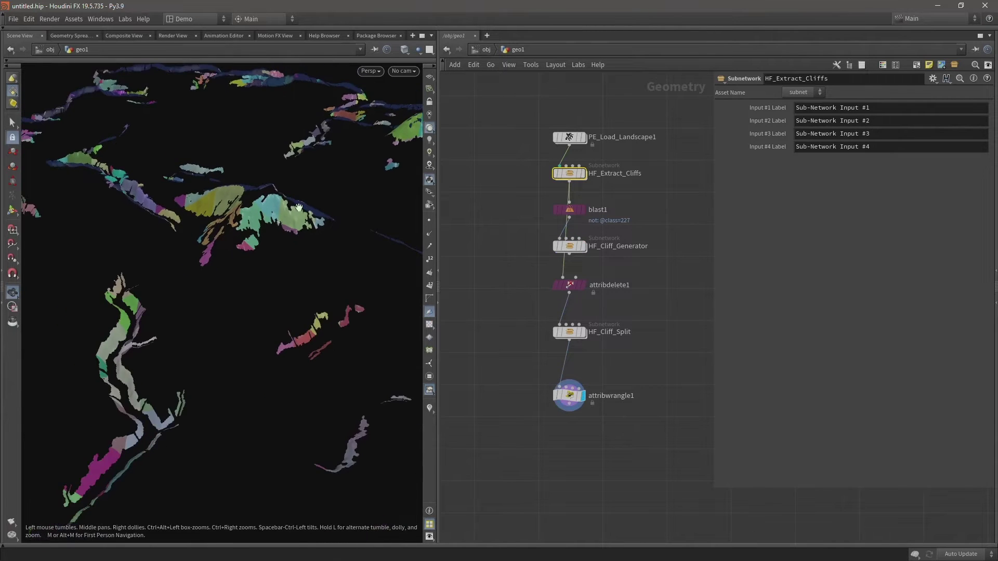
drag(288, 207, 225, 205)
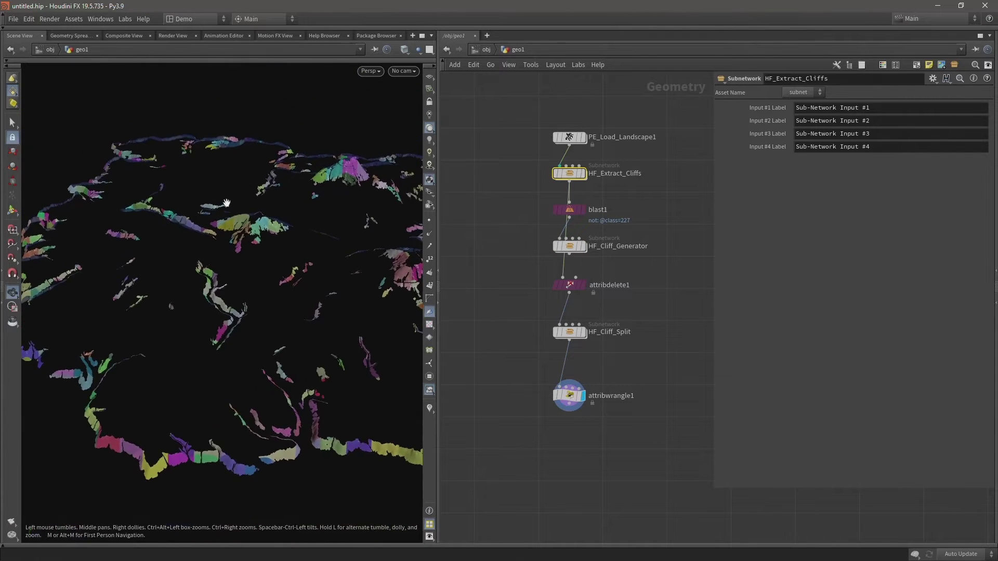